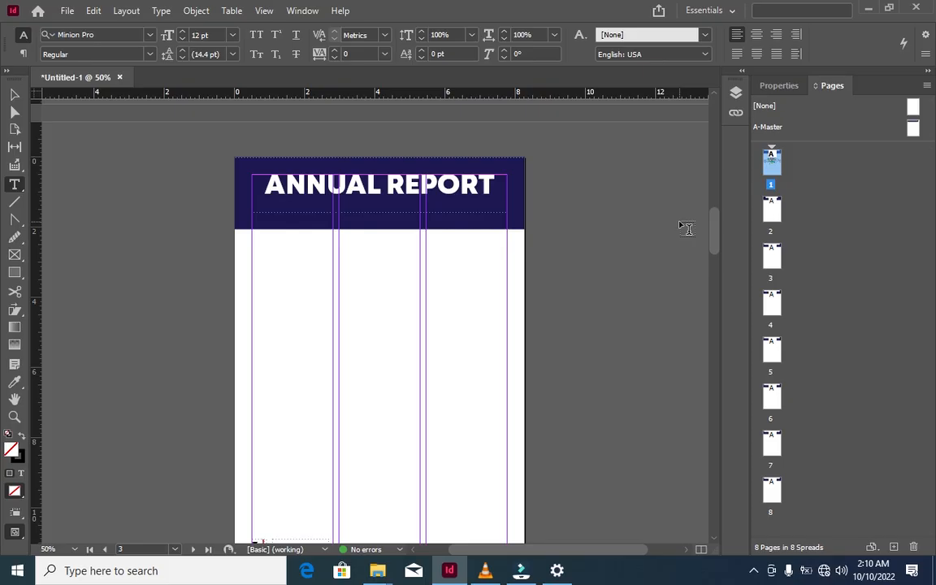
Step: Look through the annual report's single pages, examining the title banner and page-number footer on pages 3 to 5
scroll(625, 212, "down", 5)
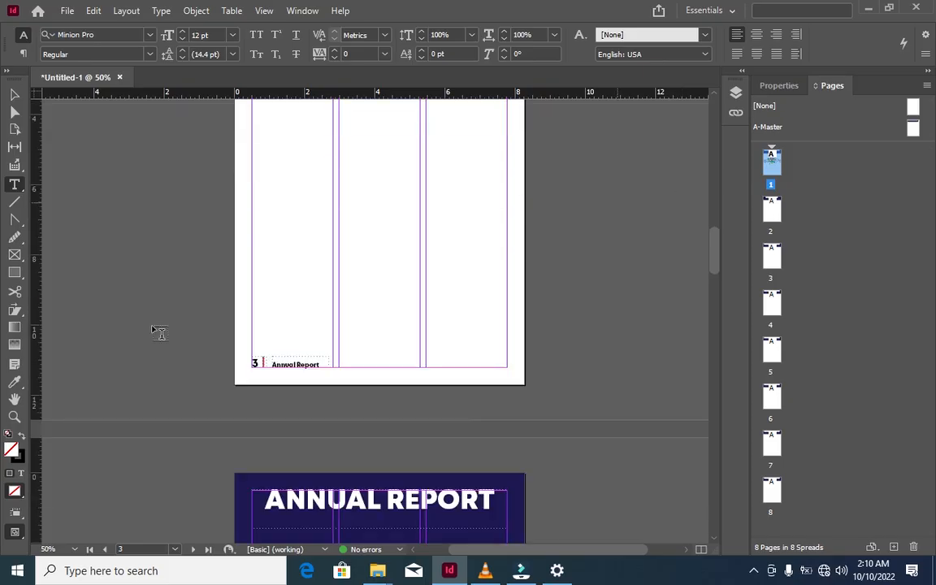
scroll(391, 320, "down", 5)
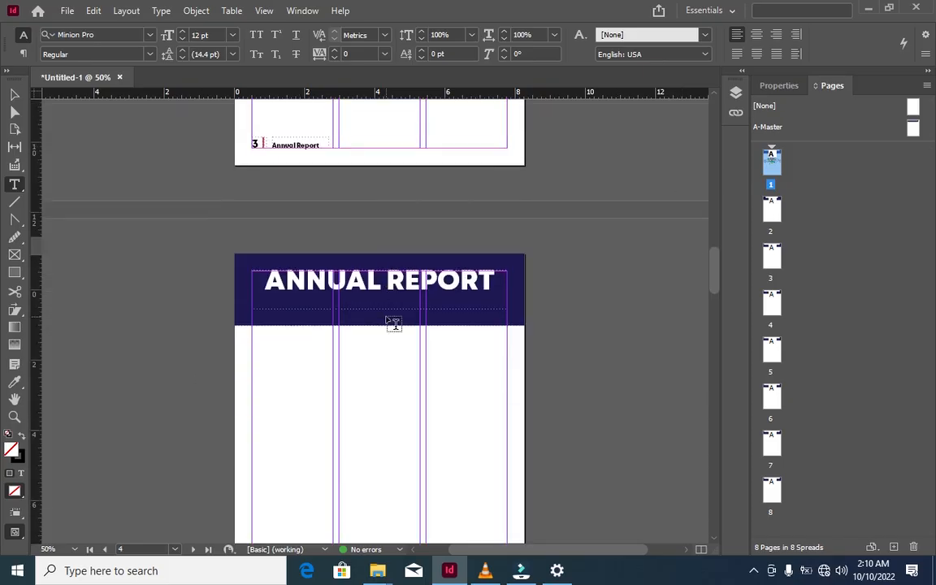
scroll(394, 323, "down", 7)
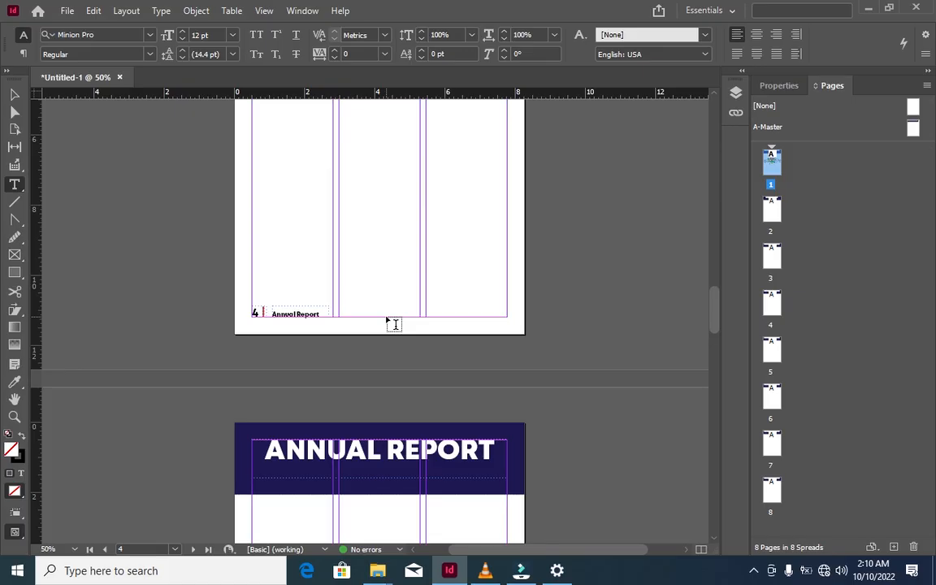
scroll(391, 323, "down", 6)
scroll(191, 155, "up", 2)
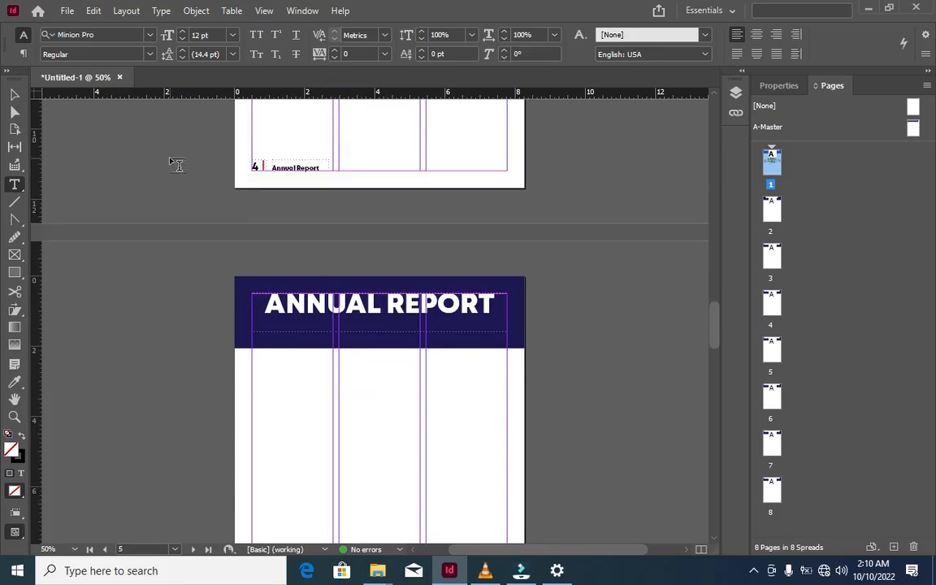
Step: Create a new one-page Letter print document, 612 by 792 px, with Facing Pages enabled and 36 px margins
left_click(69, 11)
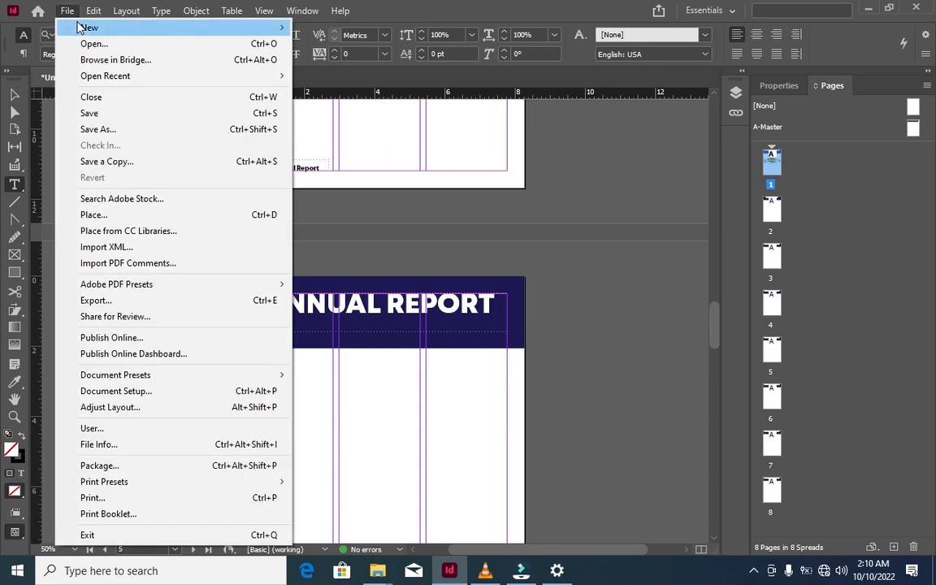
mouse_move(73, 26)
left_click(336, 28)
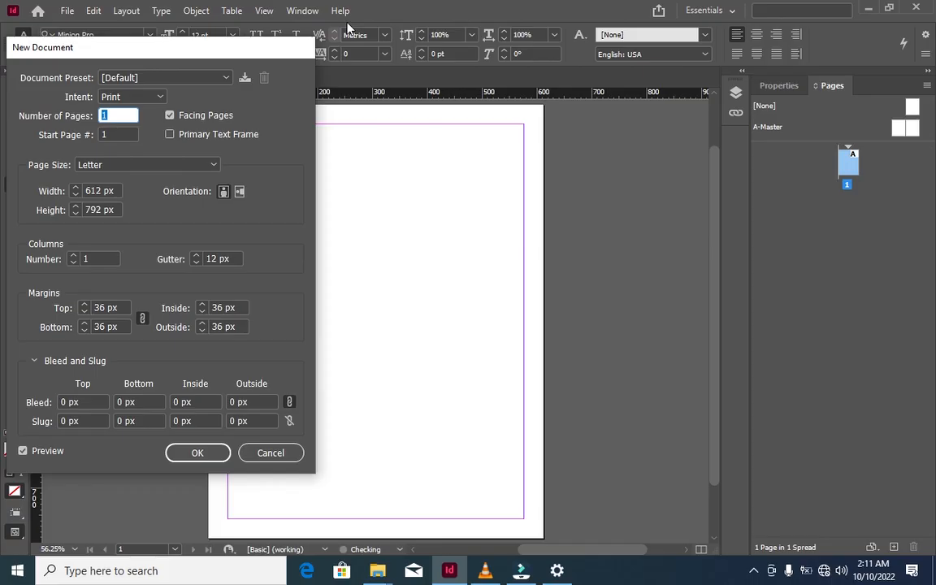
left_click(169, 117)
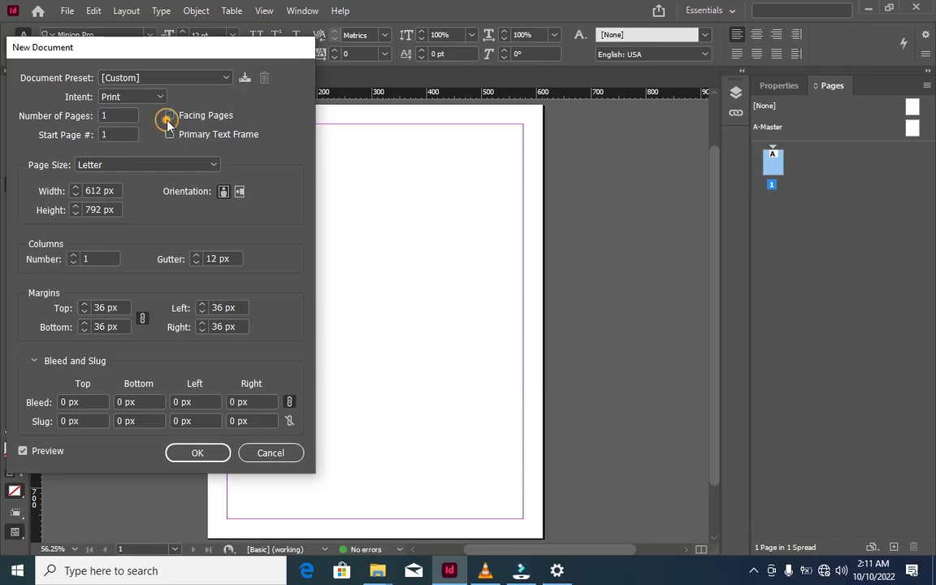
left_click(169, 116)
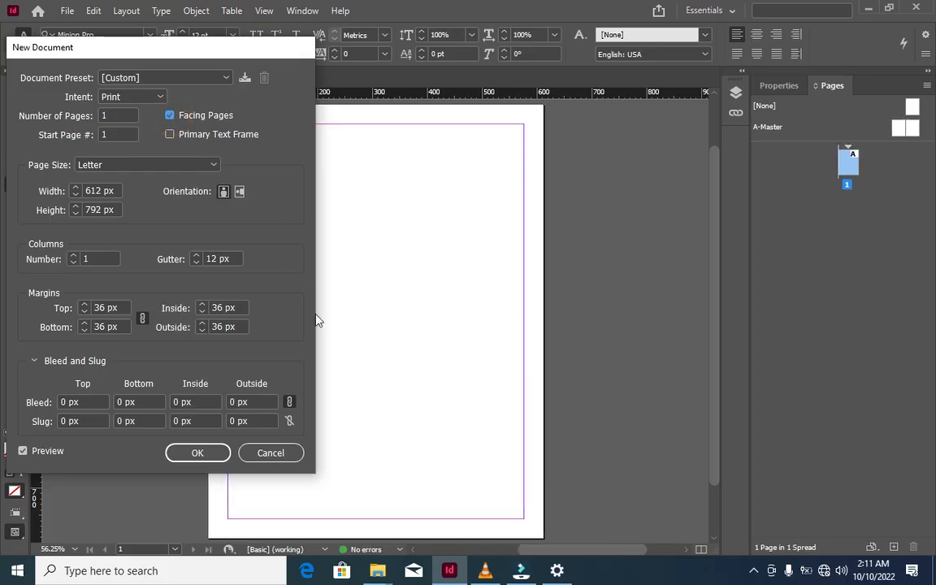
left_click(198, 454)
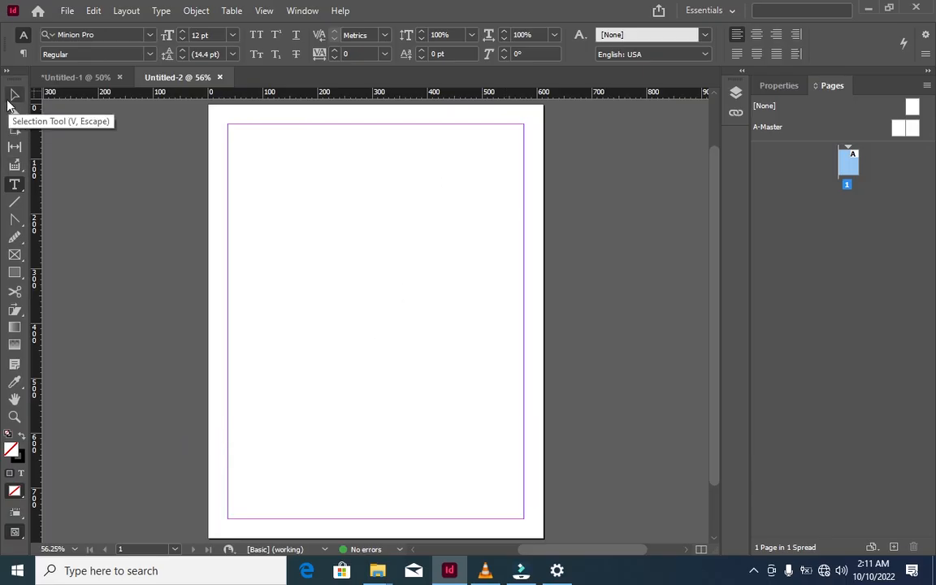
Step: Add six pages to the new document so that it runs to page 7 in facing spreads
left_click(10, 97)
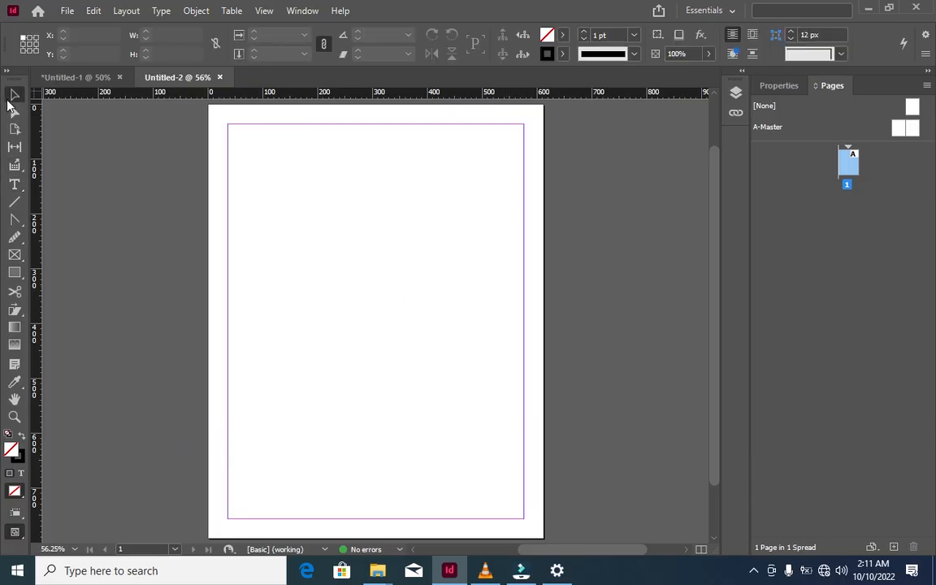
left_click(894, 548)
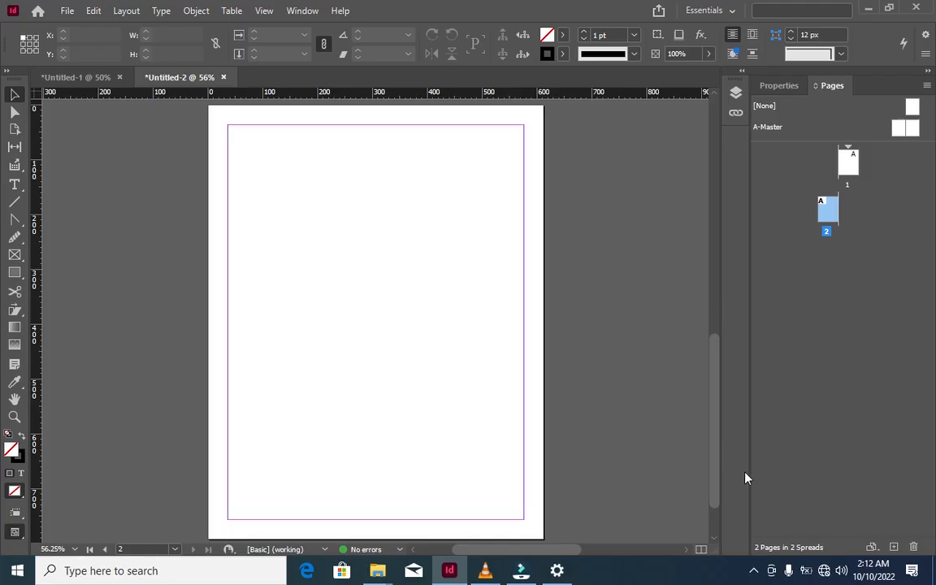
left_click(891, 546)
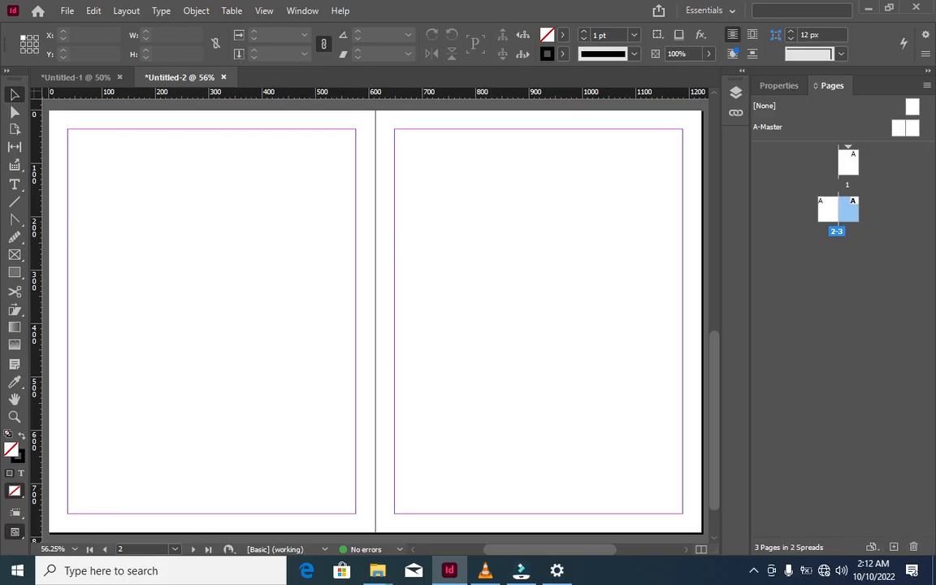
left_click(893, 547)
left_click(893, 546)
left_click(892, 547)
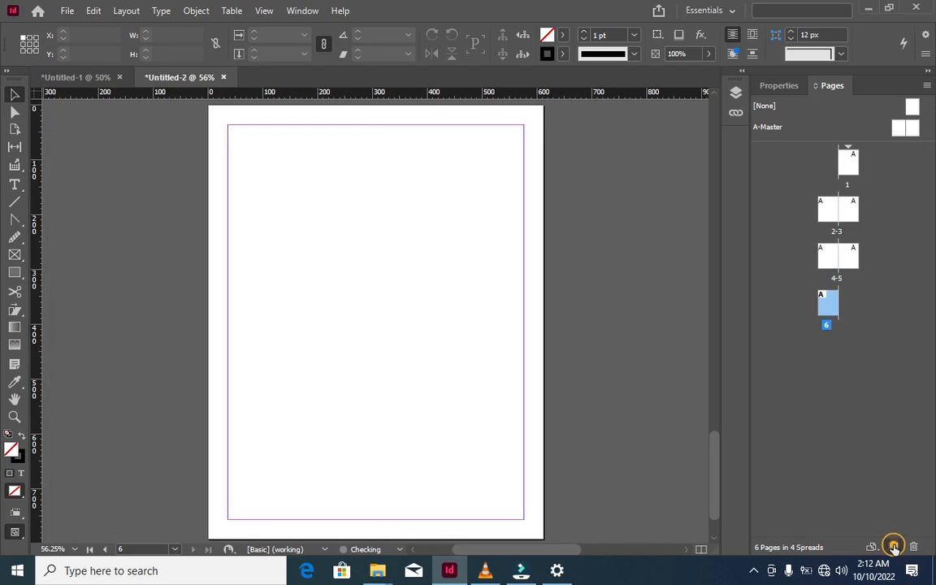
left_click(893, 546)
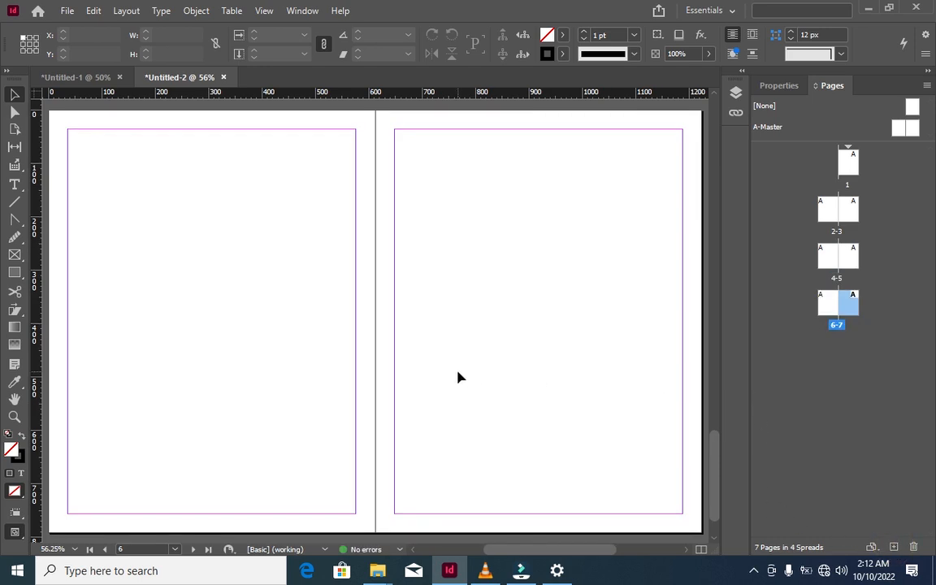
Step: Draw a 1224 by 792 px rectangle covering the whole spread of pages 4-5 and swap its fill and stroke to fill it black
scroll(460, 377, "up", 5)
scroll(460, 377, "up", 5)
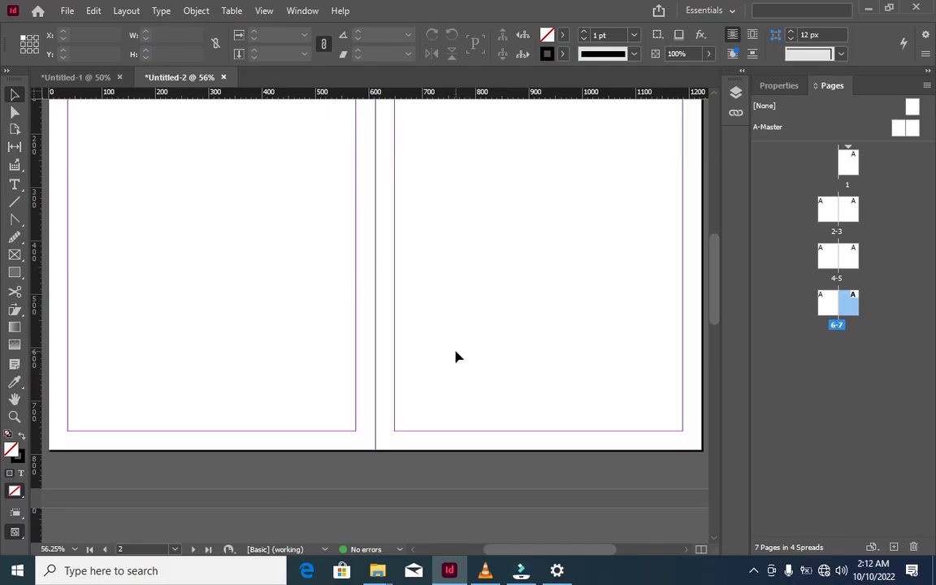
key("ctrl+minus")
key("ctrl+minus")
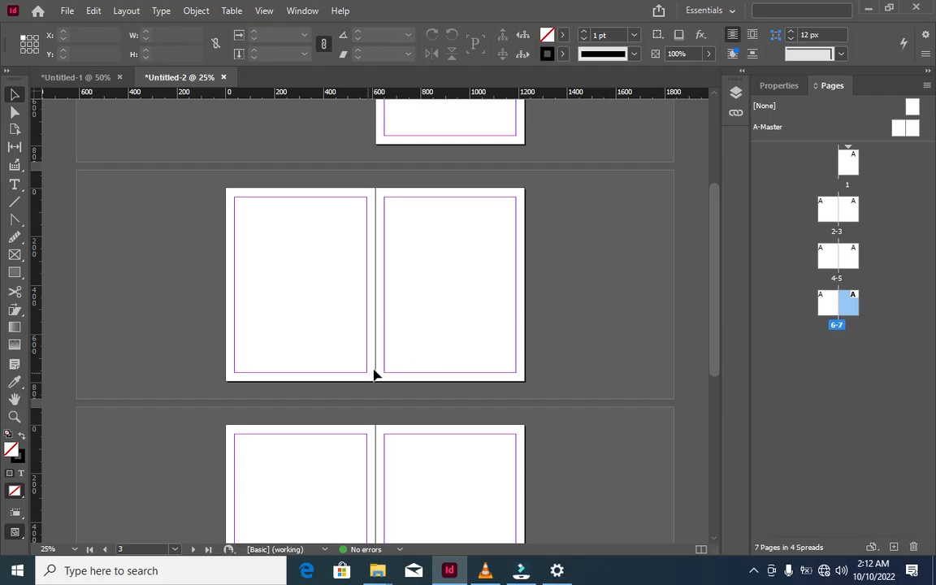
scroll(375, 375, "down", 3)
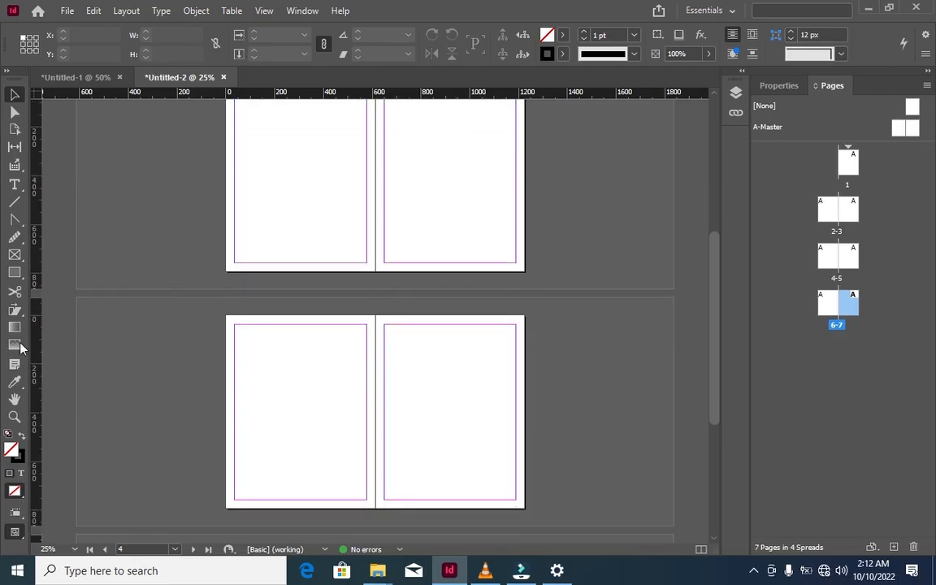
left_click(15, 274)
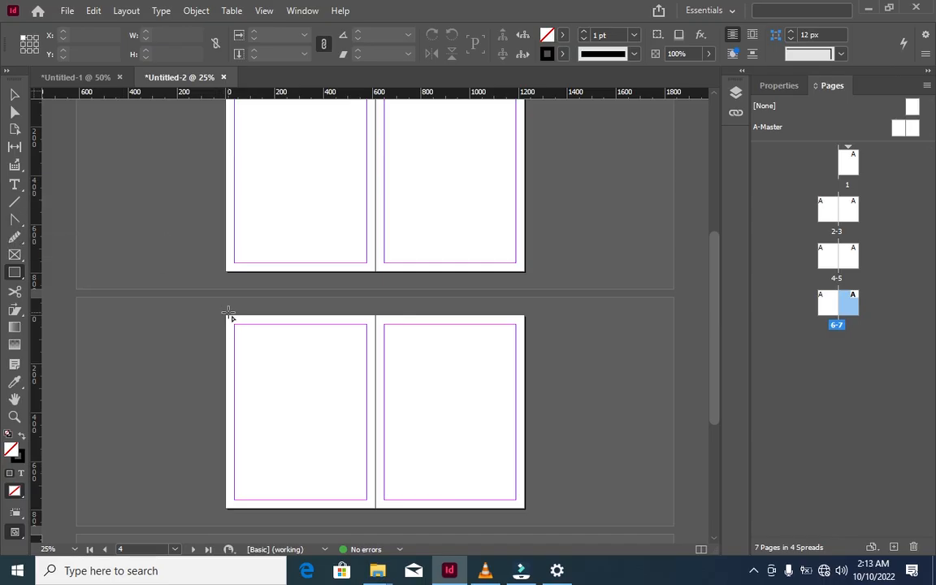
mouse_move(225, 315)
left_mouse_down()
mouse_move(382, 391)
mouse_move(544, 487)
mouse_move(526, 507)
left_mouse_up()
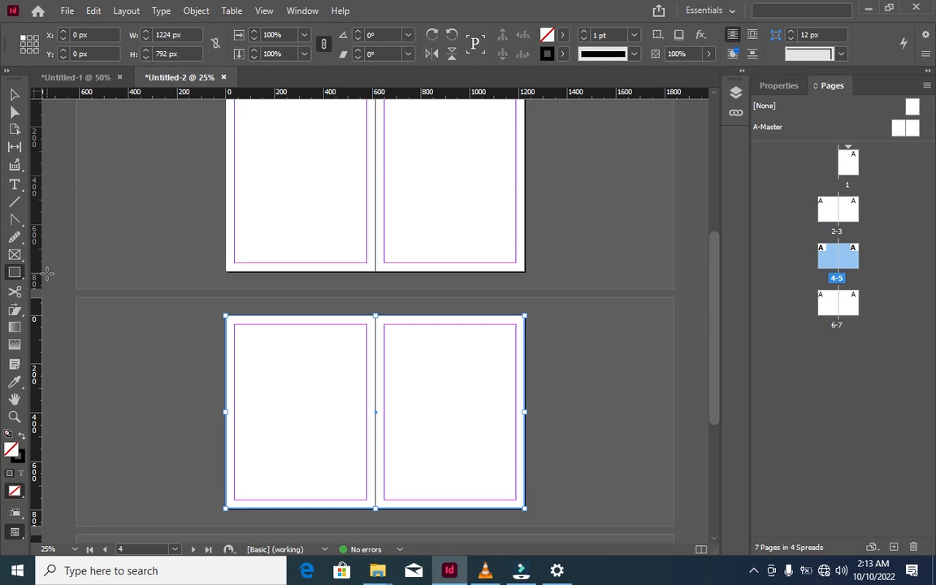
key("shift+x")
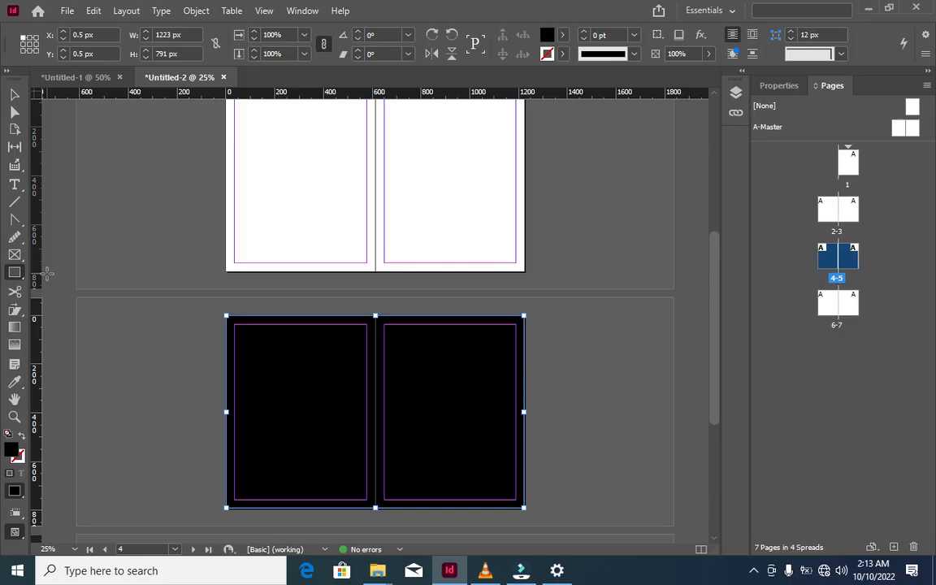
Step: Draw a 1224 by 792 px rectangle covering the spread of pages 6-7 and swap its fill and stroke
scroll(512, 258, "down", 5)
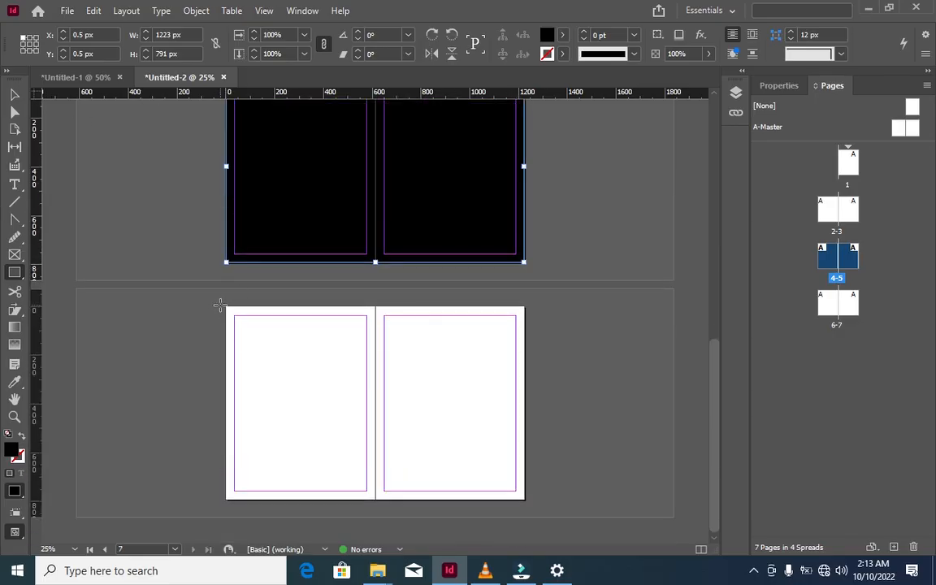
left_click_drag(224, 305, 525, 499)
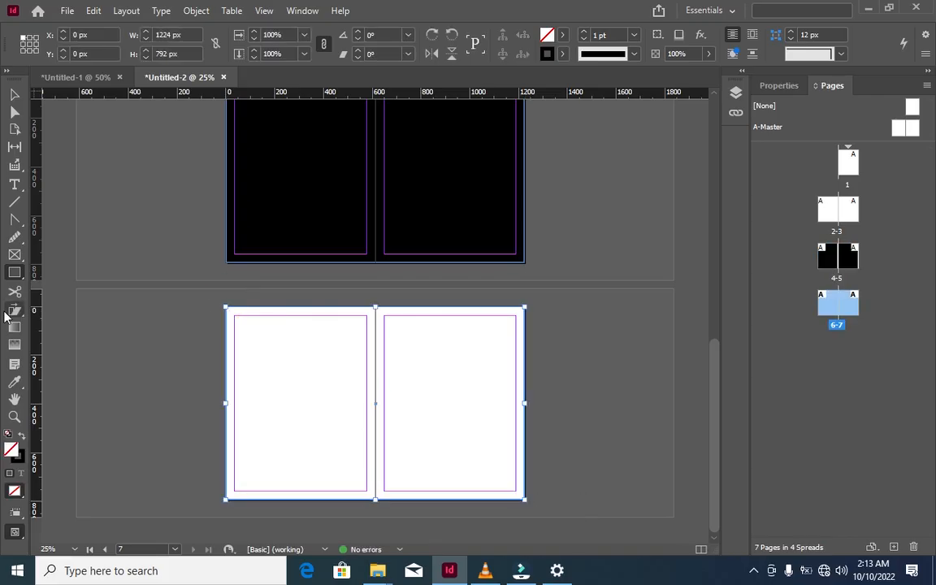
key("shift+x")
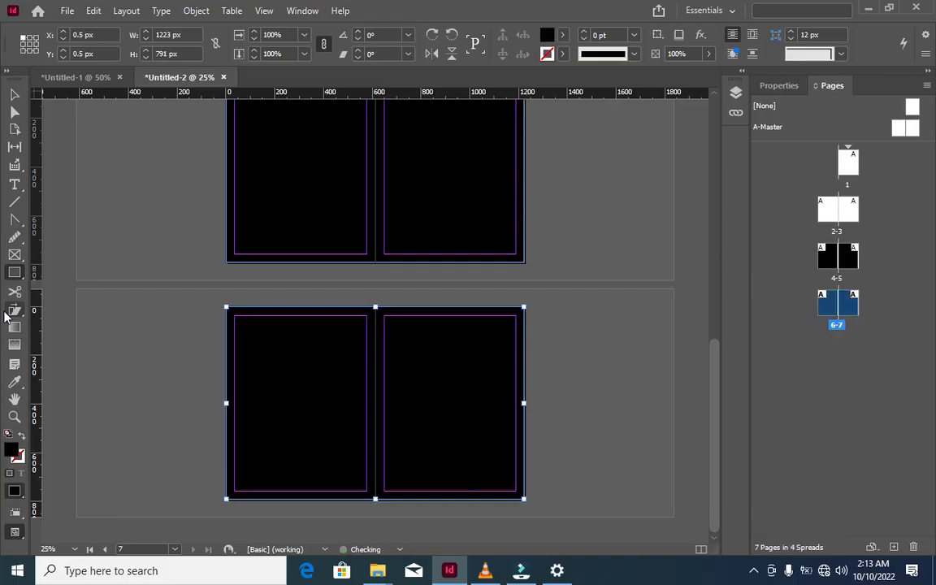
Step: Change the fill of the rectangle on pages 6-7 to a pale yellow using the Color Picker
left_click(549, 36)
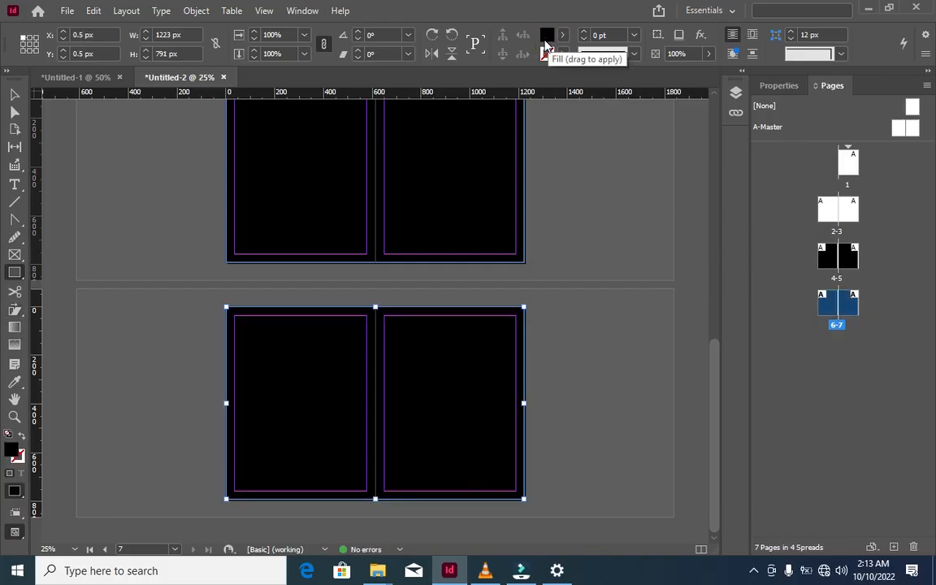
left_click(543, 39)
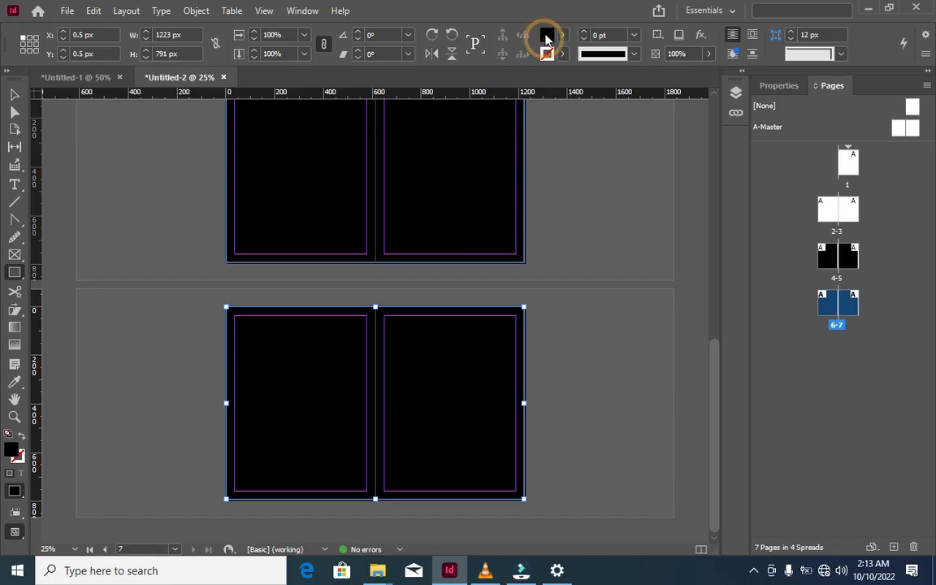
double_click(545, 37)
left_click_drag(113, 373, 174, 358)
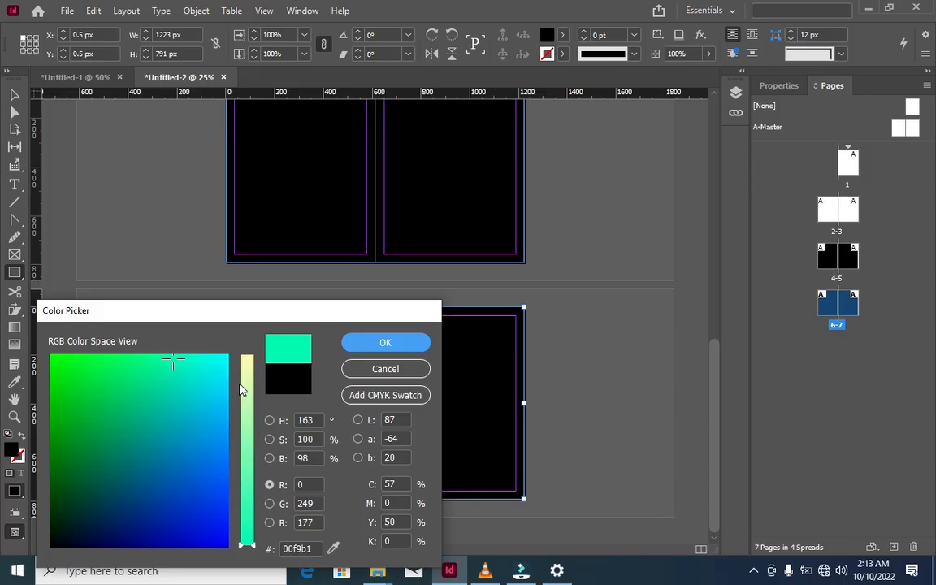
left_click(239, 382)
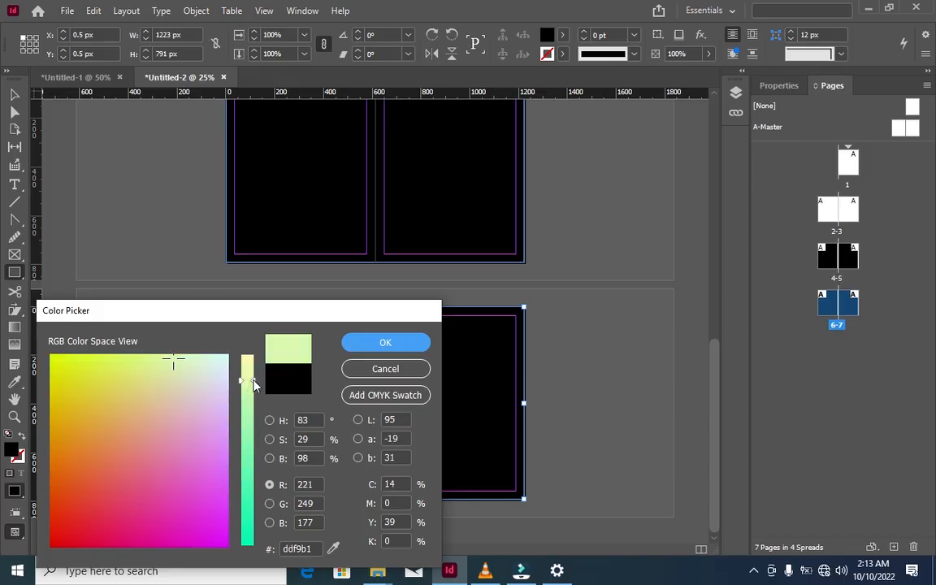
left_click_drag(253, 384, 249, 372)
left_click(382, 342)
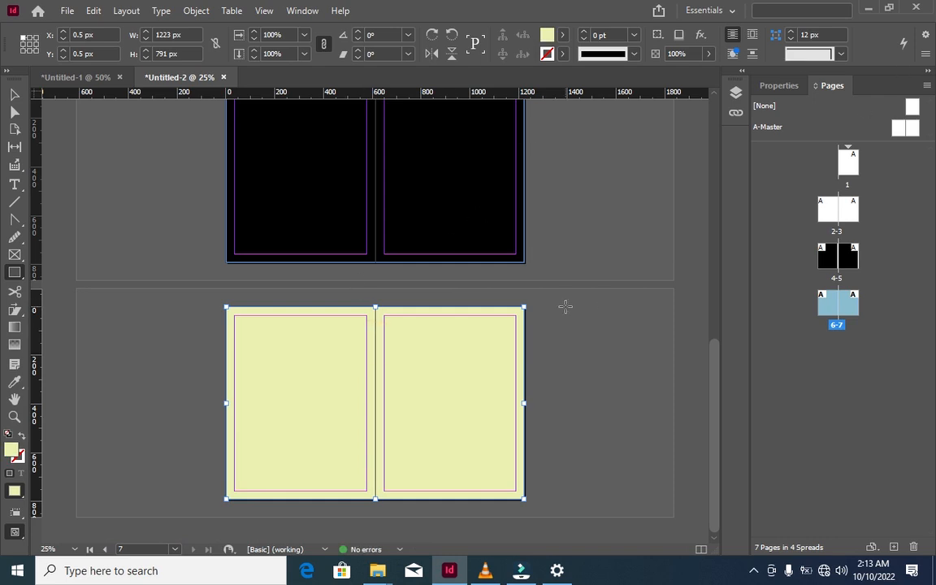
Step: Look over the document's spreads to compare the filled facing pages with the blank ones and the single first page
scroll(565, 307, "up", 6)
scroll(565, 307, "down", 3)
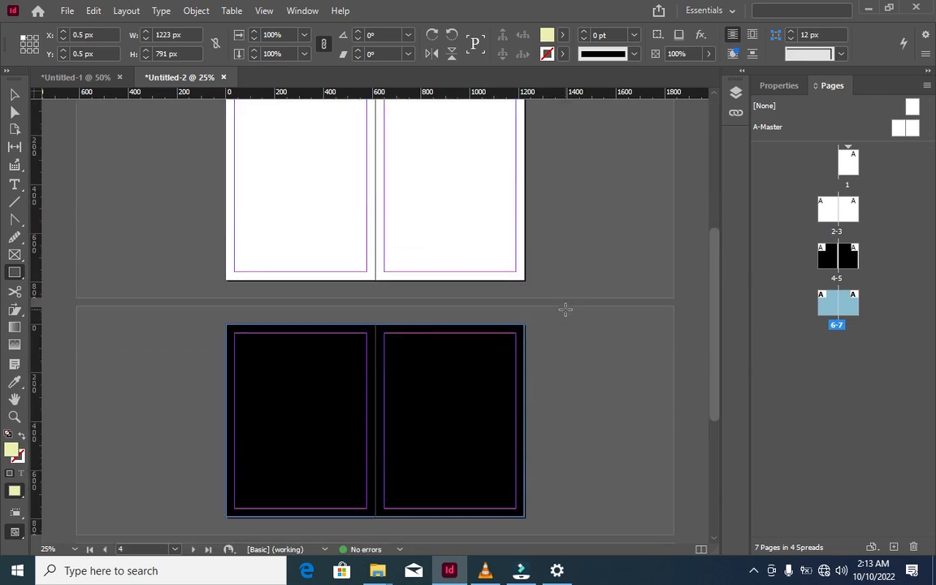
scroll(565, 307, "down", 3)
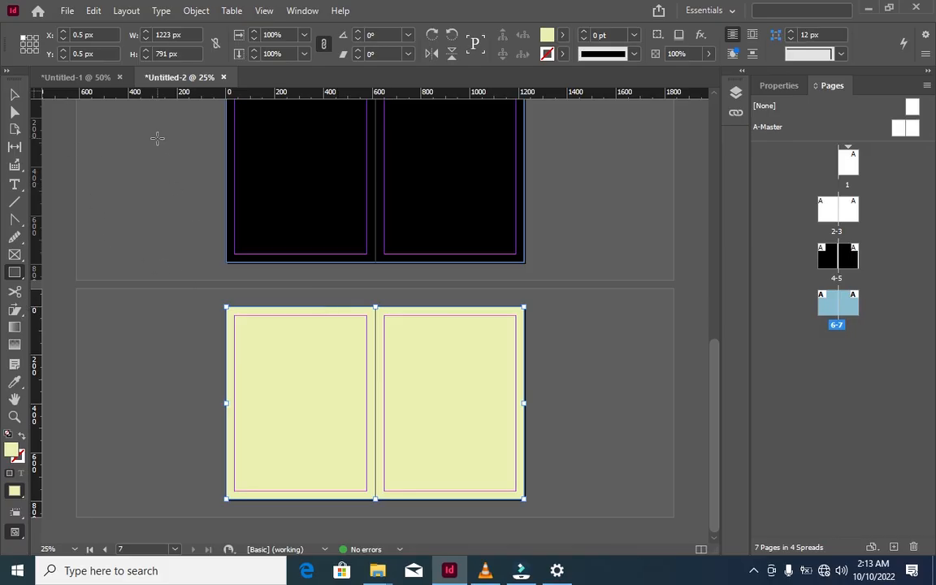
scroll(155, 163, "up", 2)
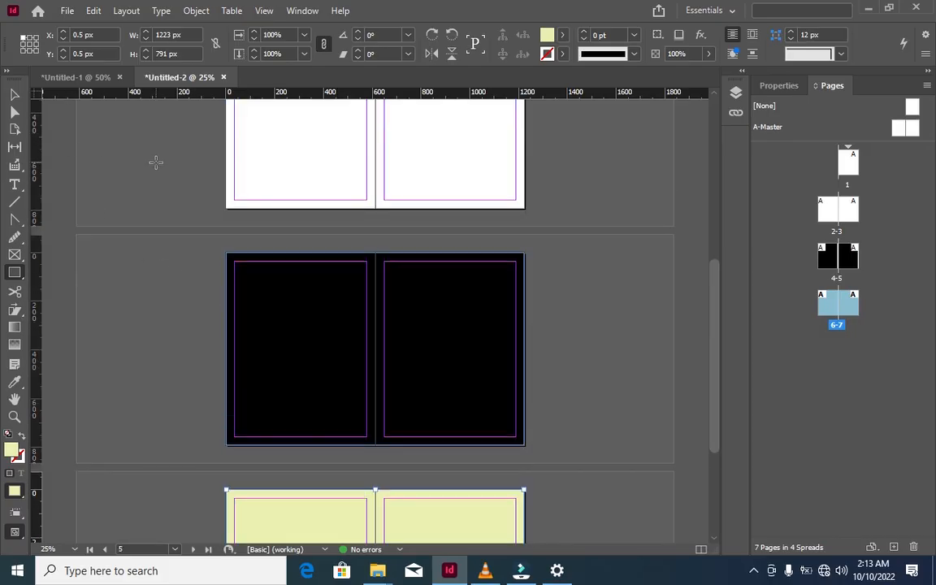
scroll(155, 163, "up", 2)
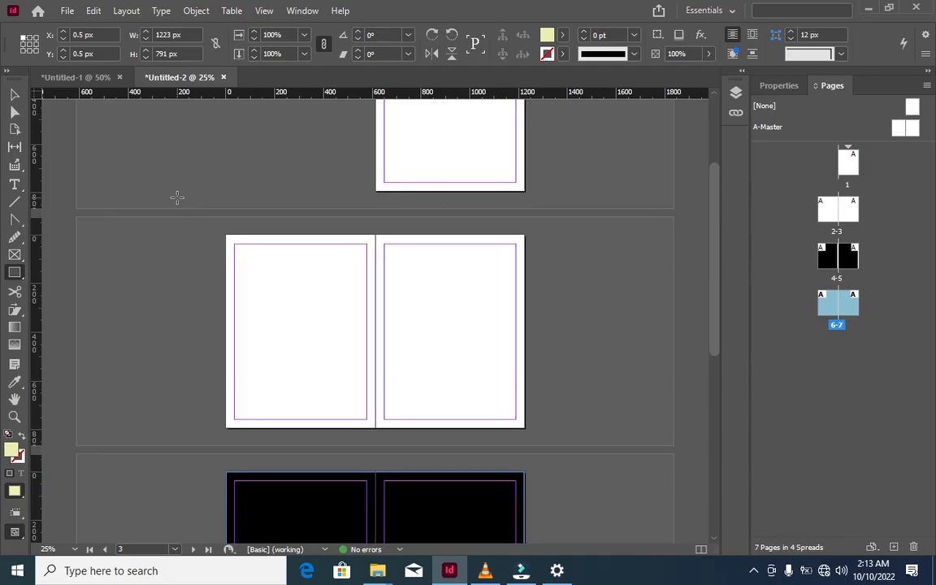
scroll(171, 187, "up", 1)
left_click(68, 12)
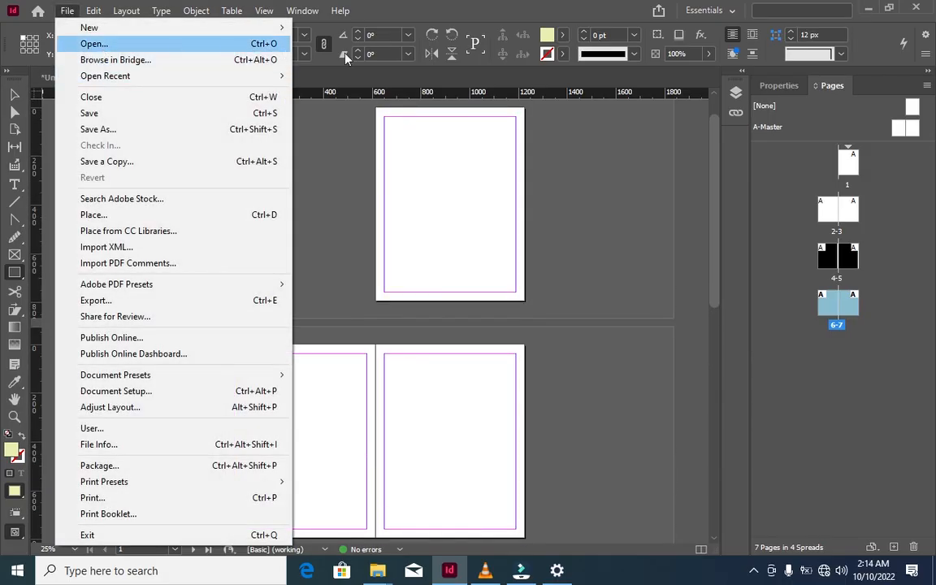
left_click(583, 230)
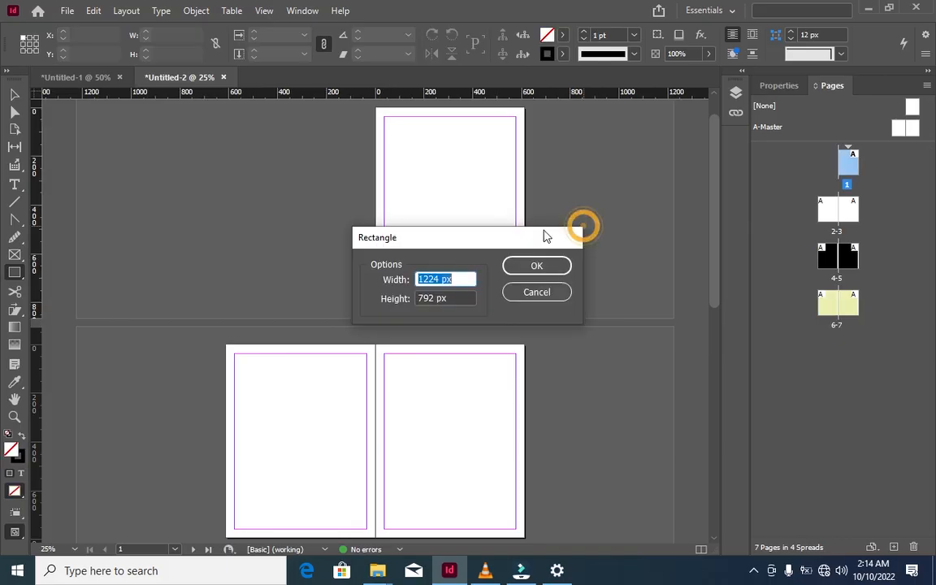
left_click(545, 291)
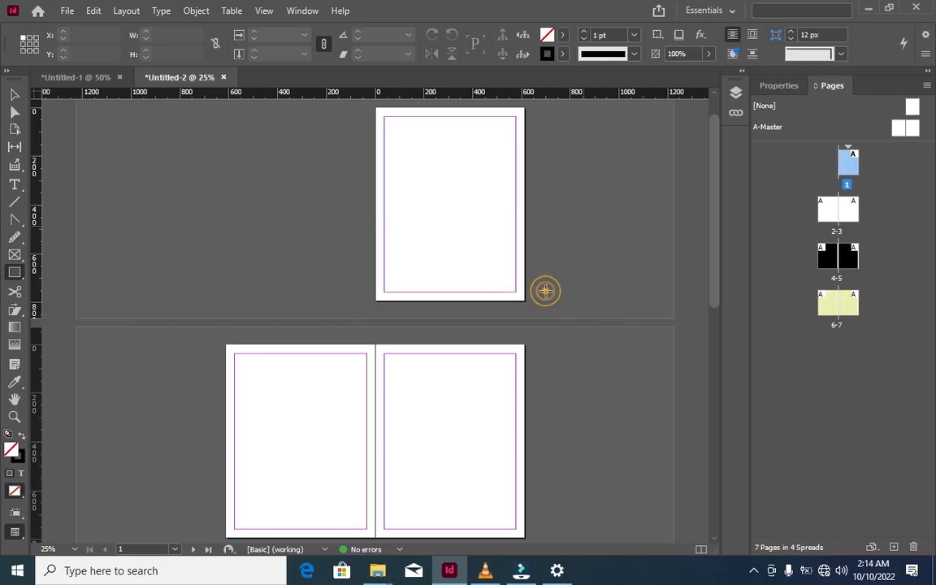
Step: Open the A-Master spread for editing
scroll(402, 240, "down", 4)
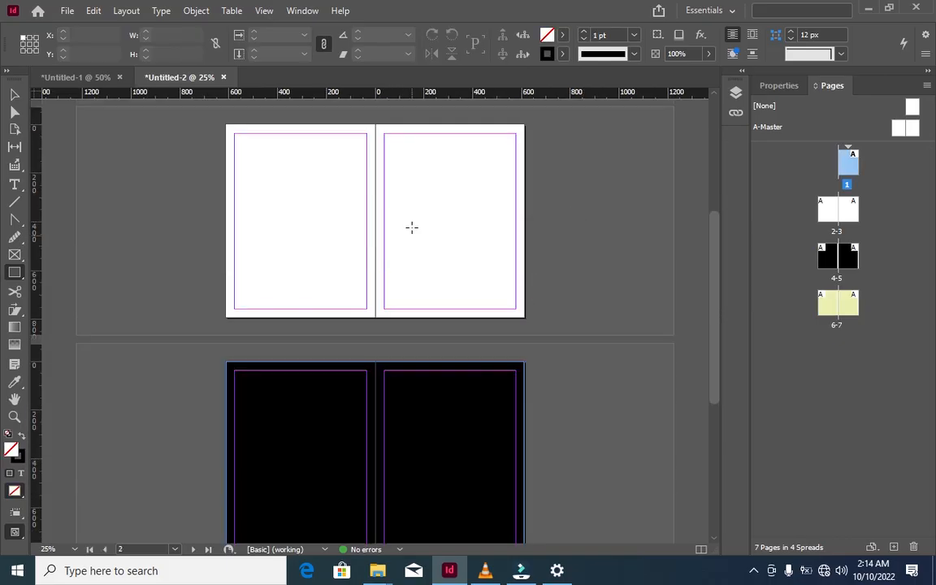
scroll(589, 236, "down", 5)
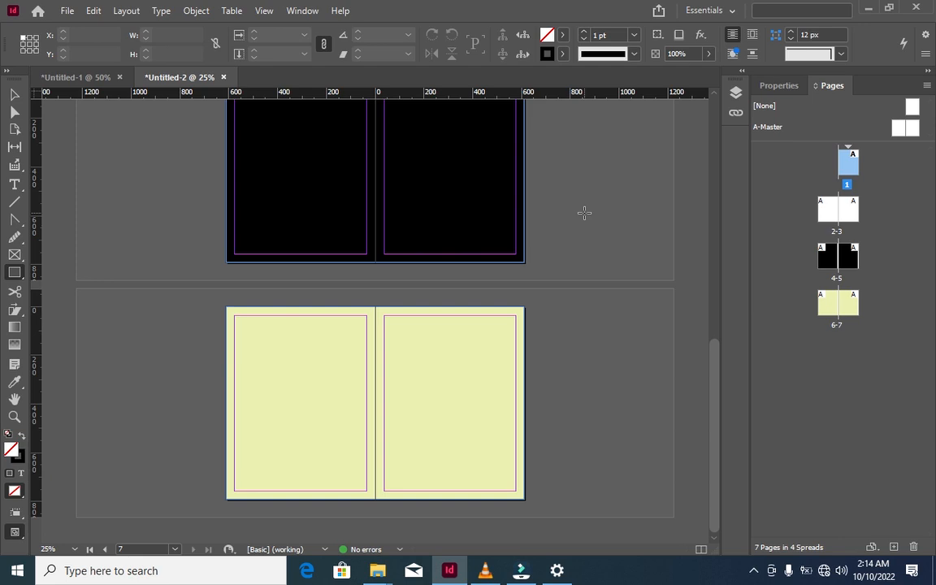
scroll(635, 202, "up", 3)
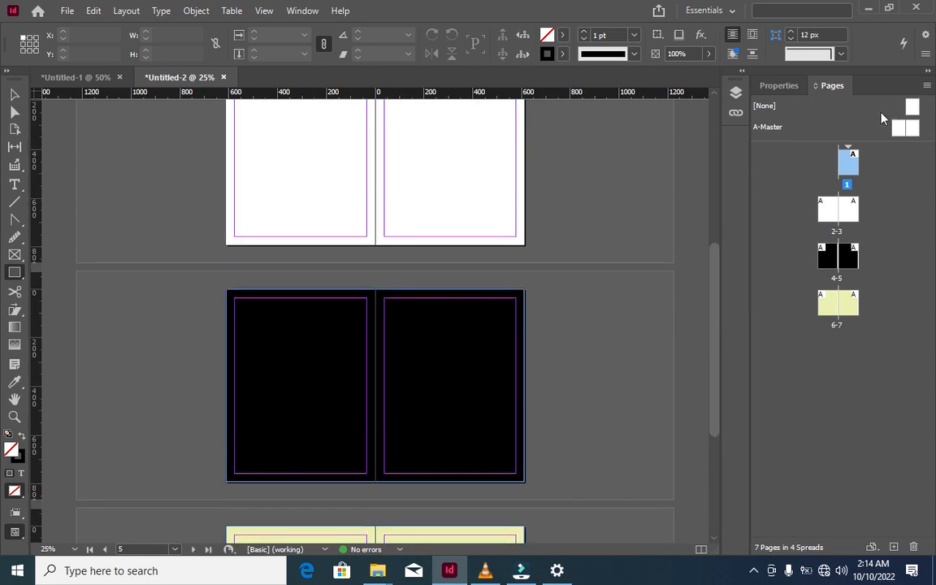
left_click(788, 131)
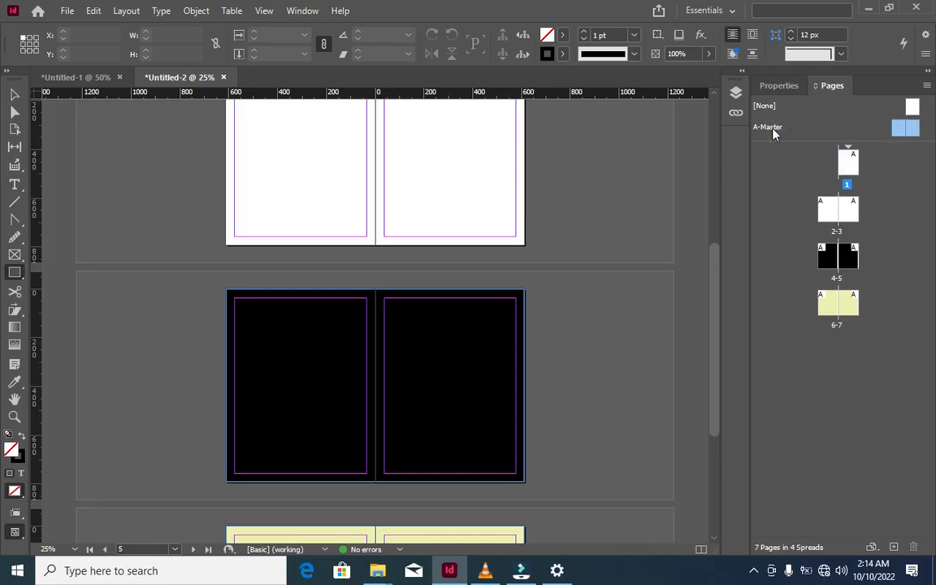
left_click(903, 128)
double_click(916, 130)
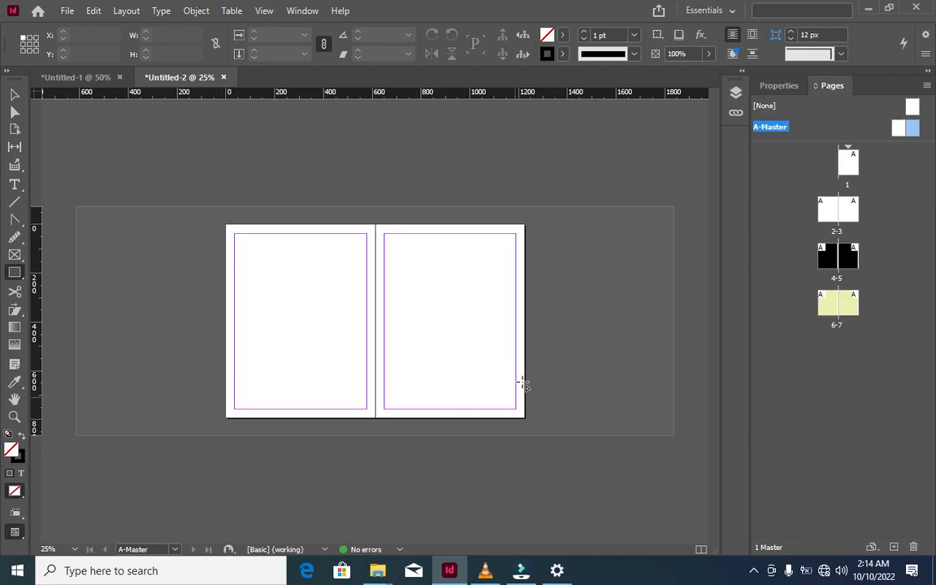
Step: Draw a text frame about 54 by 37 px in the lower-left margin corner of the left master page
key("ctrl+equal")
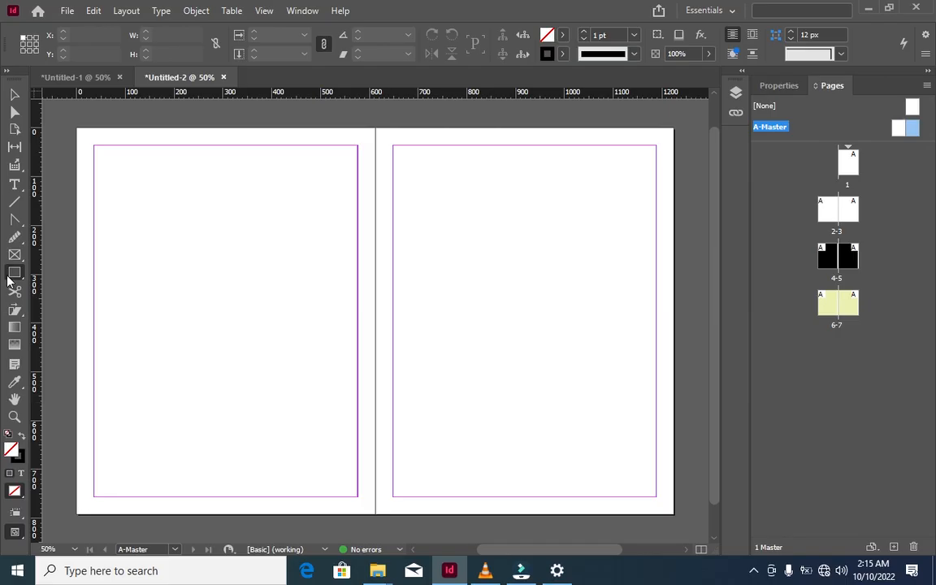
left_click(16, 187)
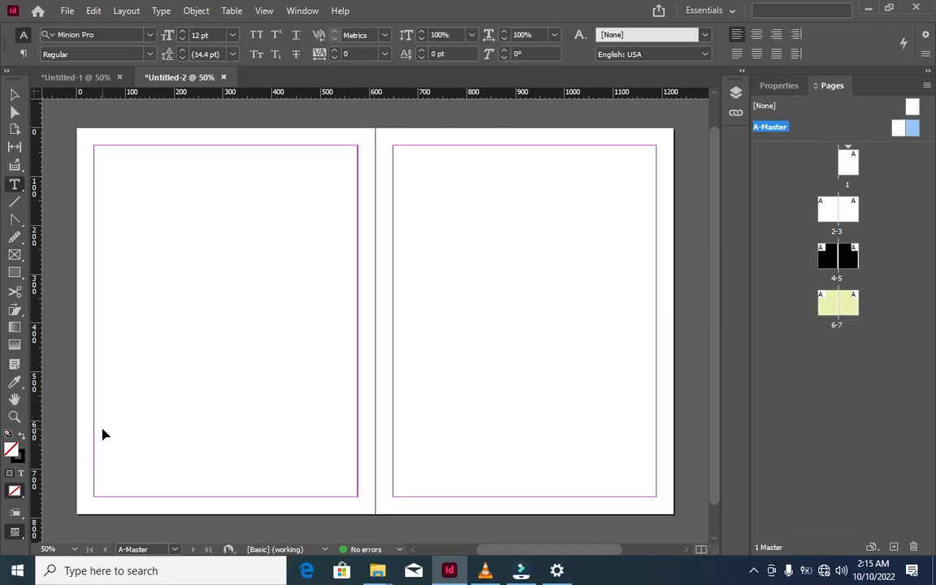
key("ctrl+=")
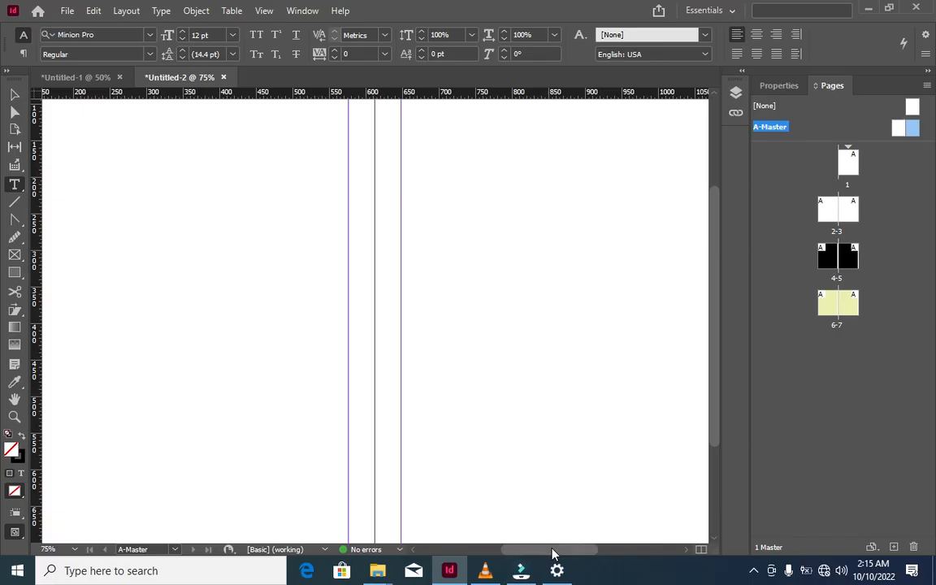
left_click_drag(553, 553, 511, 553)
scroll(476, 439, "down", 3)
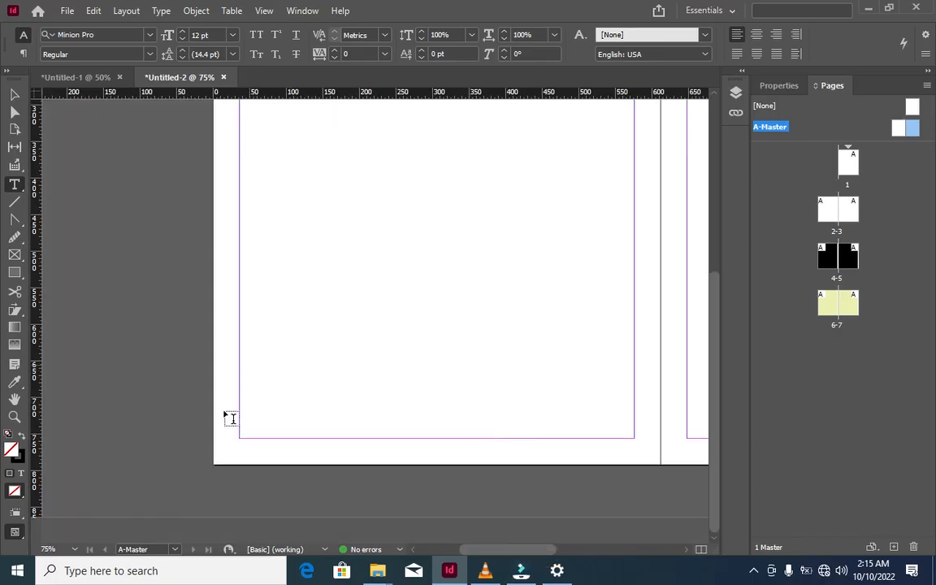
left_click_drag(239, 412, 279, 439)
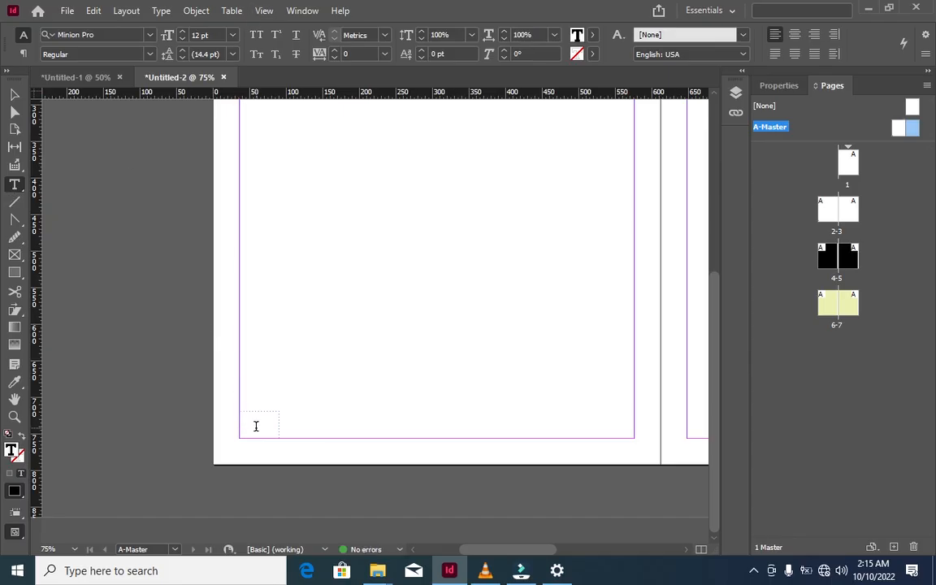
Step: Insert a current page number marker as a special character in the new text frame
left_click(163, 10)
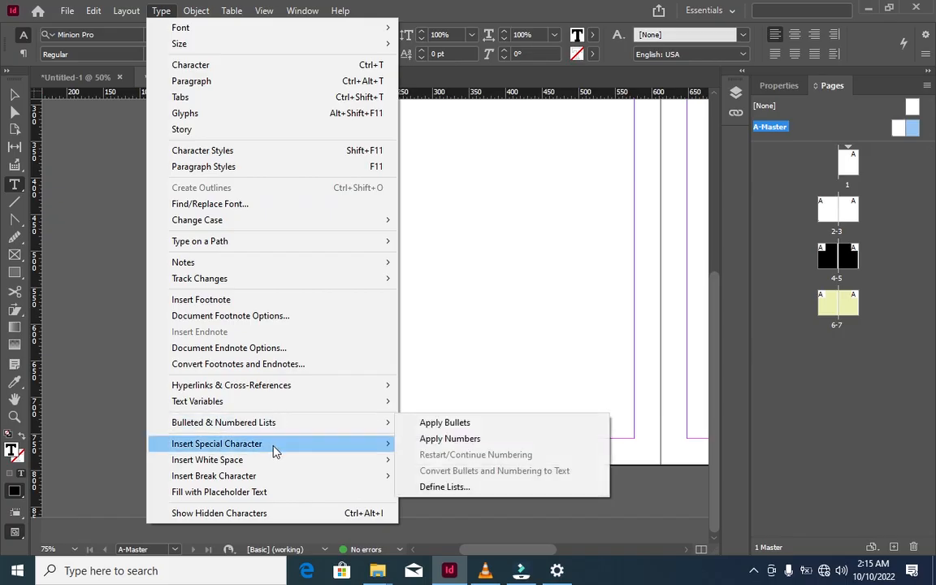
mouse_move(275, 452)
mouse_move(447, 456)
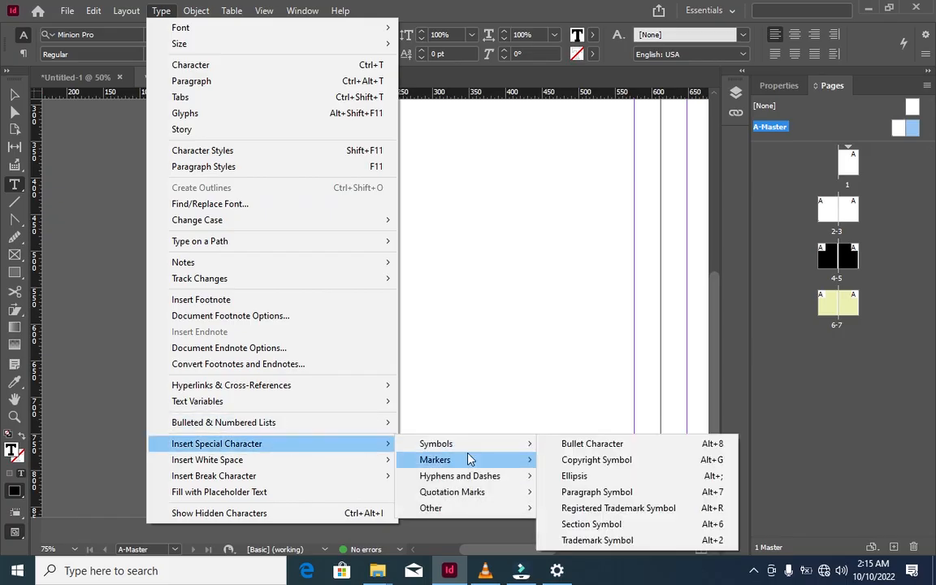
left_click(595, 459)
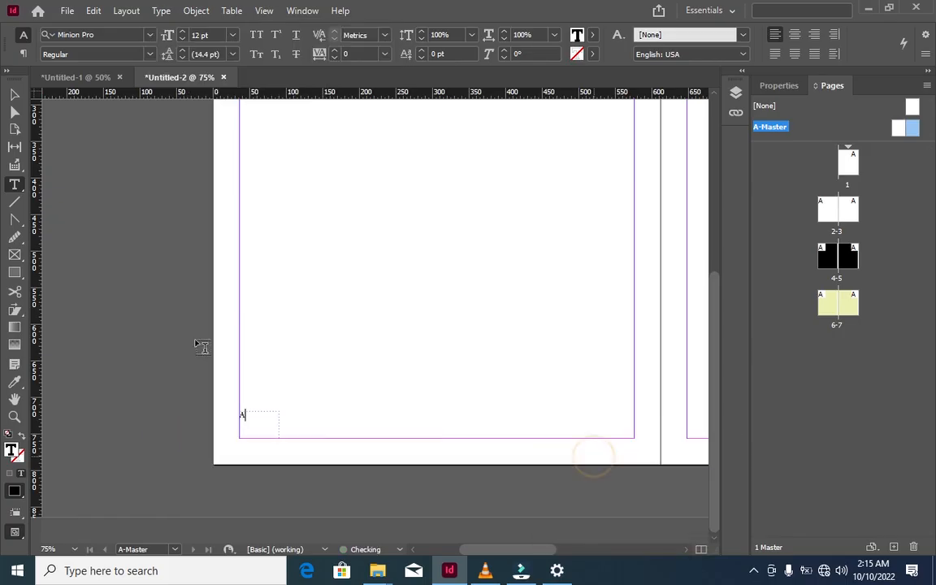
Step: Try to apply the Mont Heavy DEMO font with only the text cursor placed beside the page number marker
left_click(151, 37)
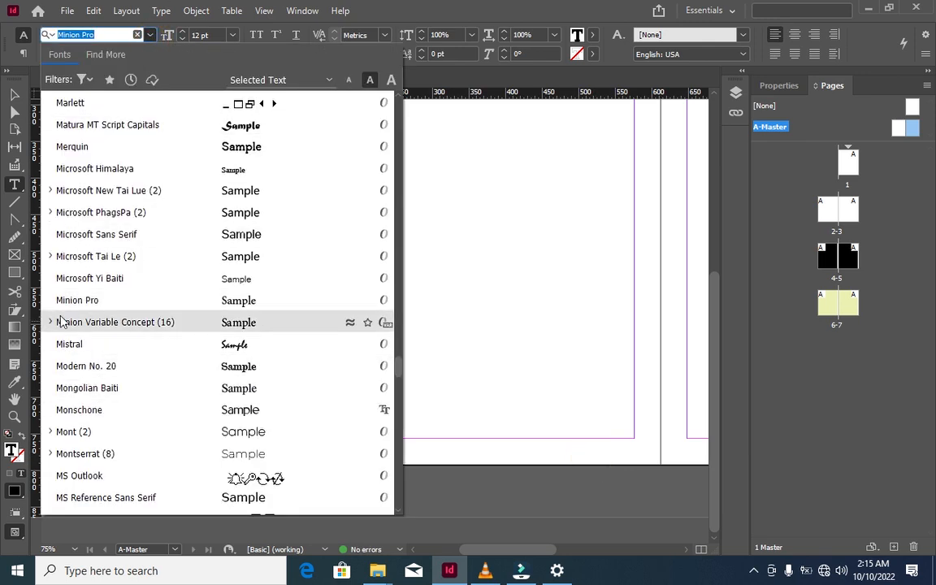
left_click(50, 431)
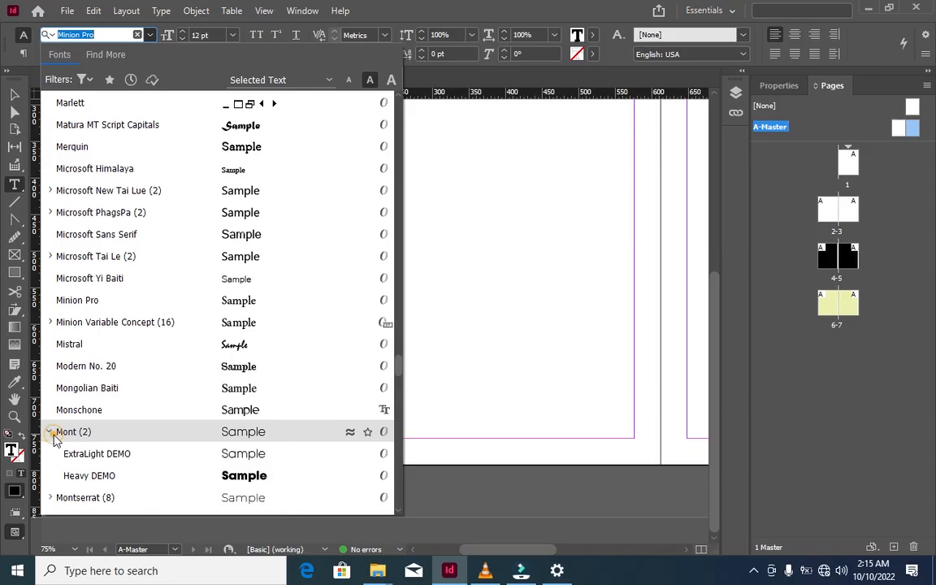
left_click(99, 475)
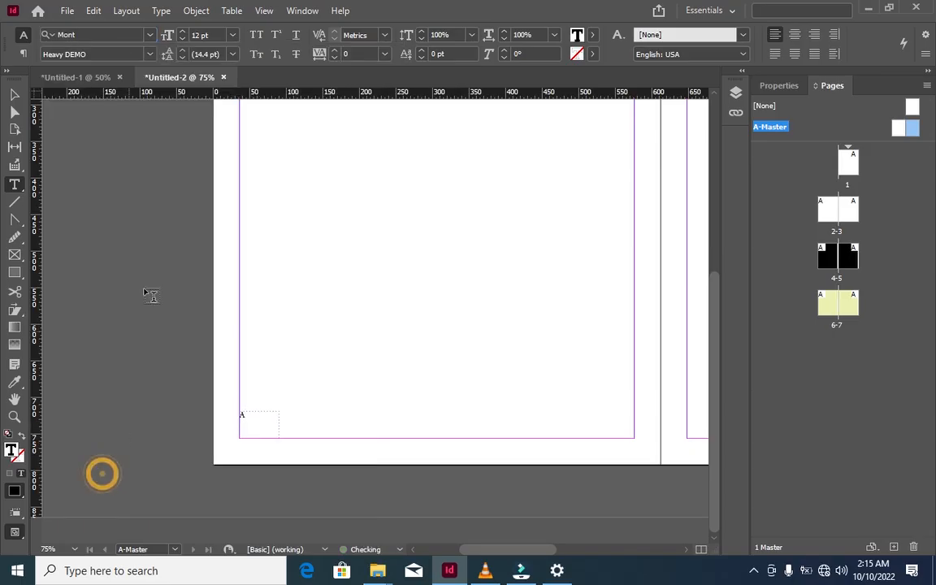
Step: Select the page number marker's text and set its font to Mont Heavy DEMO
double_click(251, 415)
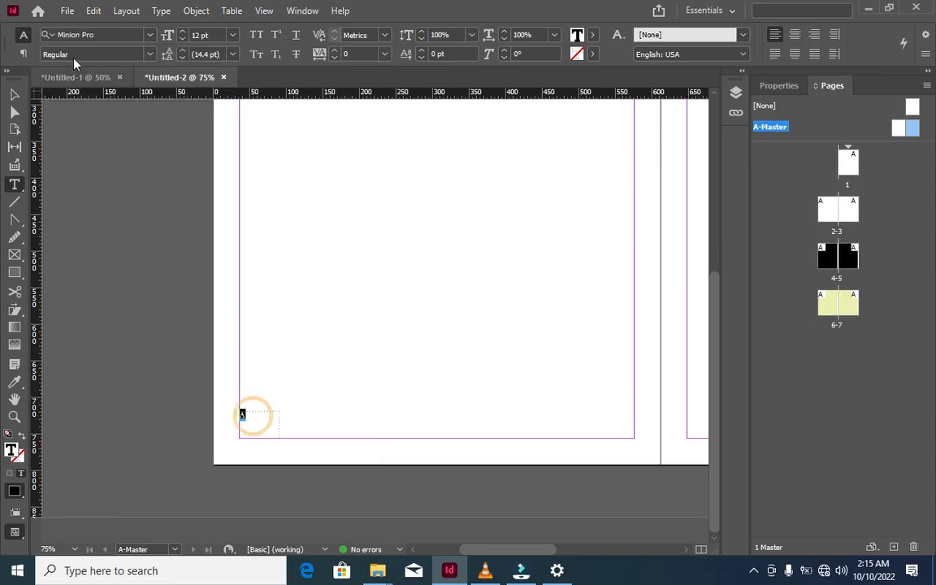
left_click(150, 35)
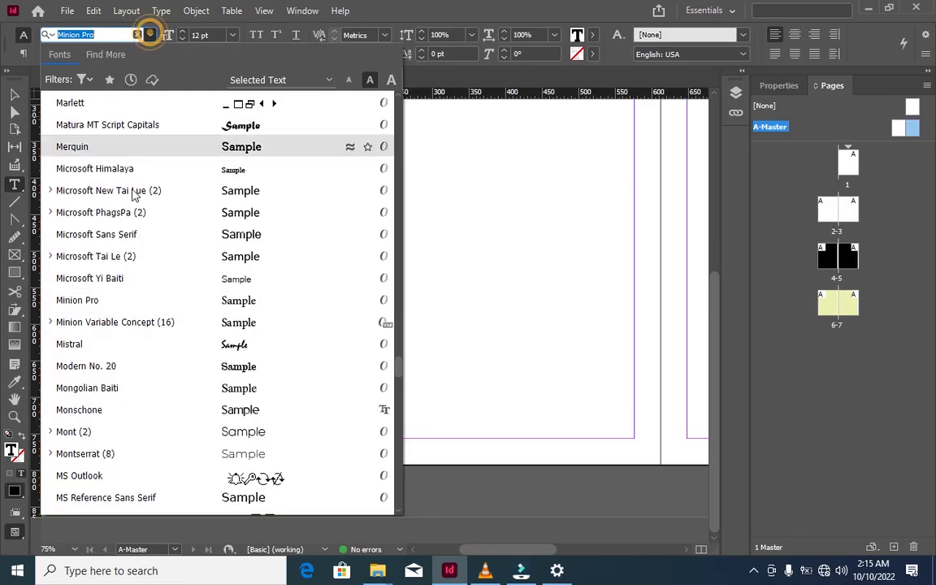
left_click(49, 432)
left_click(88, 476)
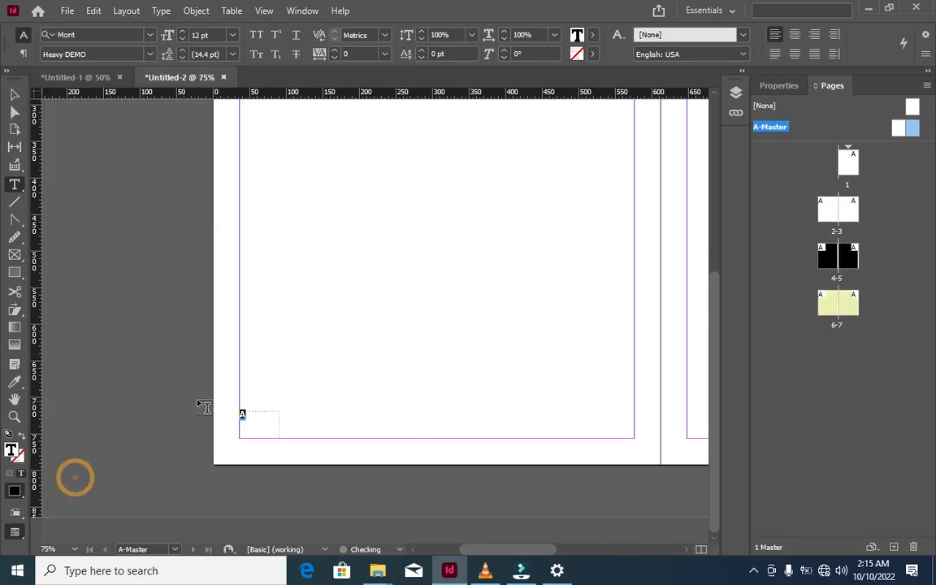
Step: Increase the selected page number marker's font size to 48 pt
left_click(184, 36)
left_click(183, 37)
left_click(183, 33)
left_click(183, 32)
left_click(183, 33)
left_click(183, 33)
left_click(183, 33)
left_click(183, 32)
left_click(183, 33)
left_click(184, 32)
left_click(183, 36)
left_click(183, 37)
left_click(183, 36)
left_click(183, 36)
left_click(184, 37)
left_click(184, 36)
left_click(183, 36)
left_click(184, 37)
left_click(184, 36)
left_click(184, 37)
left_click(184, 36)
left_click(184, 37)
left_click(184, 33)
left_click(184, 33)
left_click(184, 33)
left_click(183, 33)
left_click(183, 32)
left_click(184, 32)
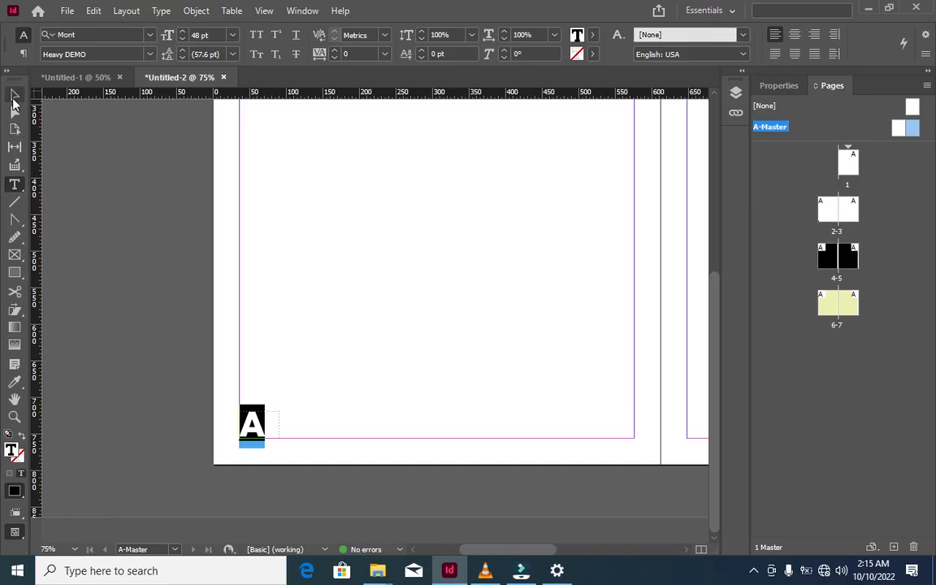
Step: Scale the page number frame with its text to about 105 by 72 px and set its vertical justification to Bottom
left_click(15, 95)
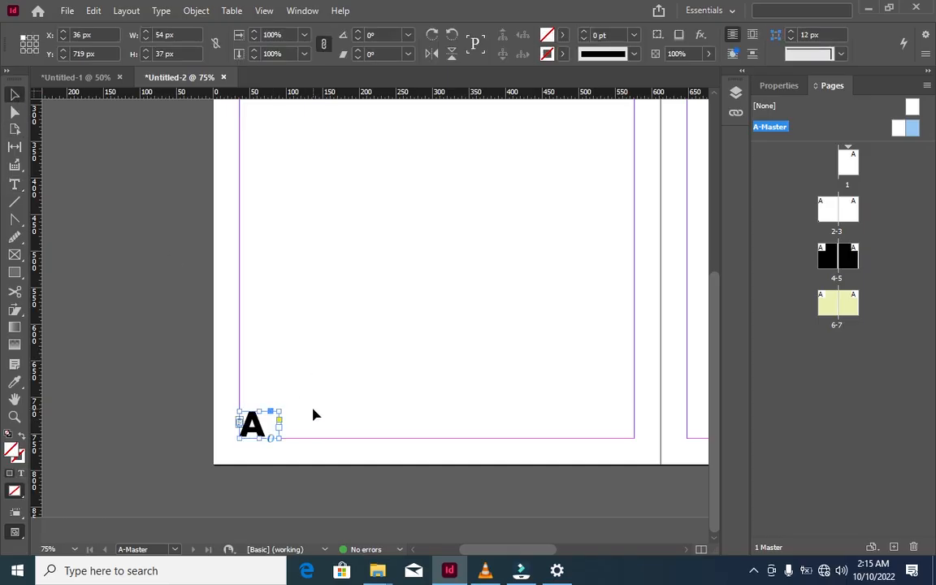
left_click_drag(277, 410, 311, 382)
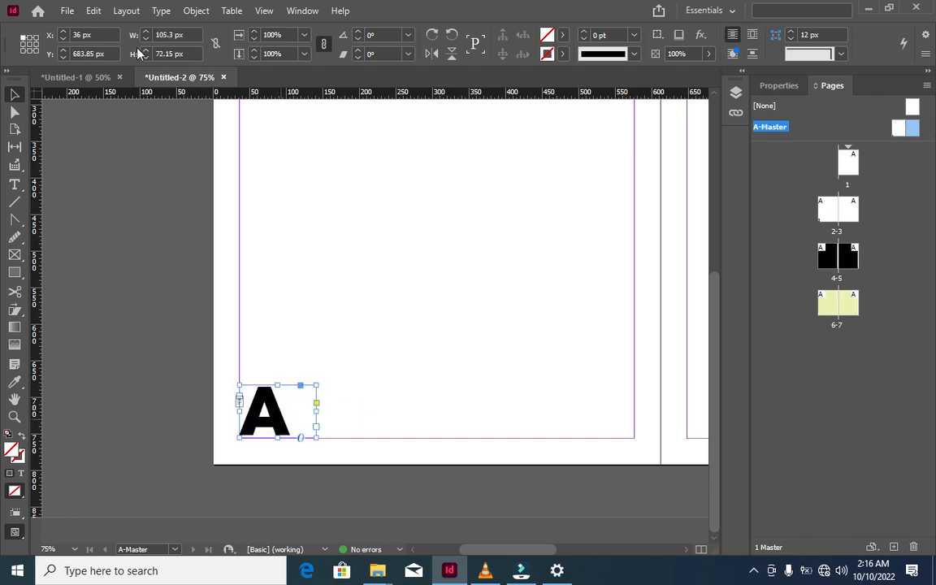
left_click(188, 10)
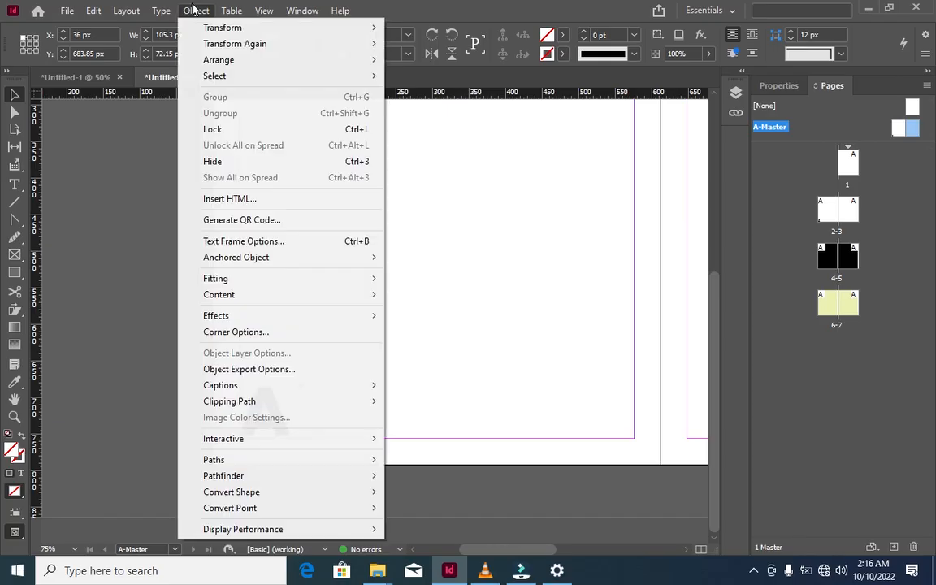
left_click(313, 238)
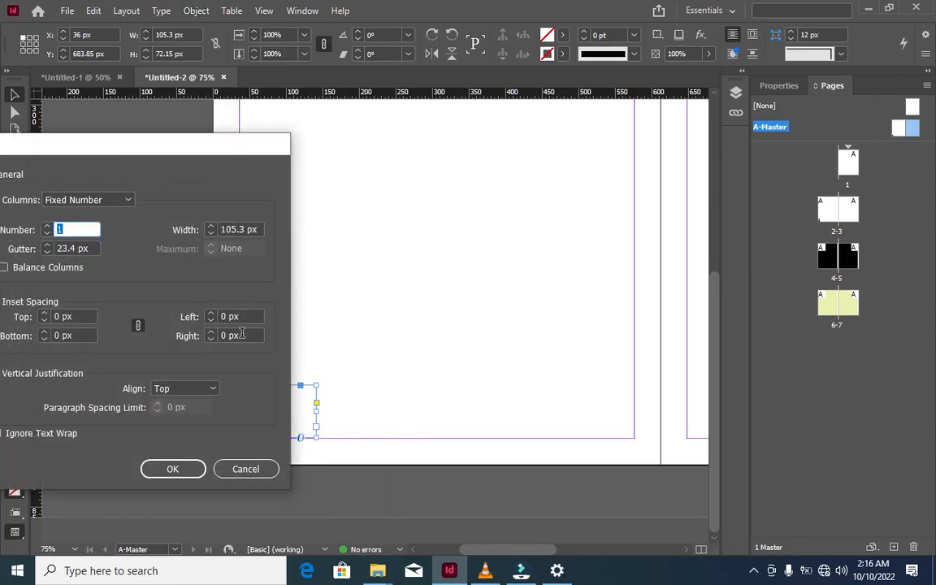
left_click(213, 388)
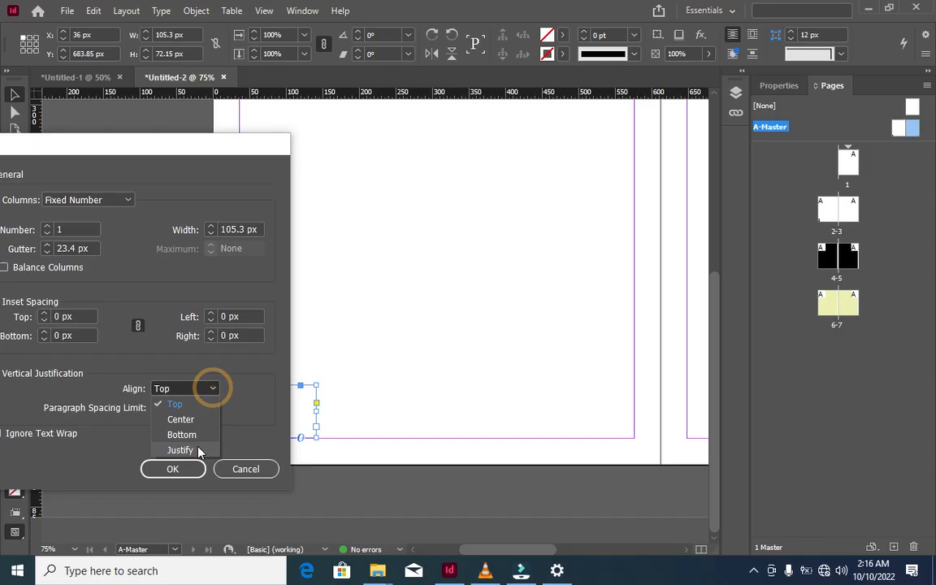
left_click(182, 435)
left_click(181, 471)
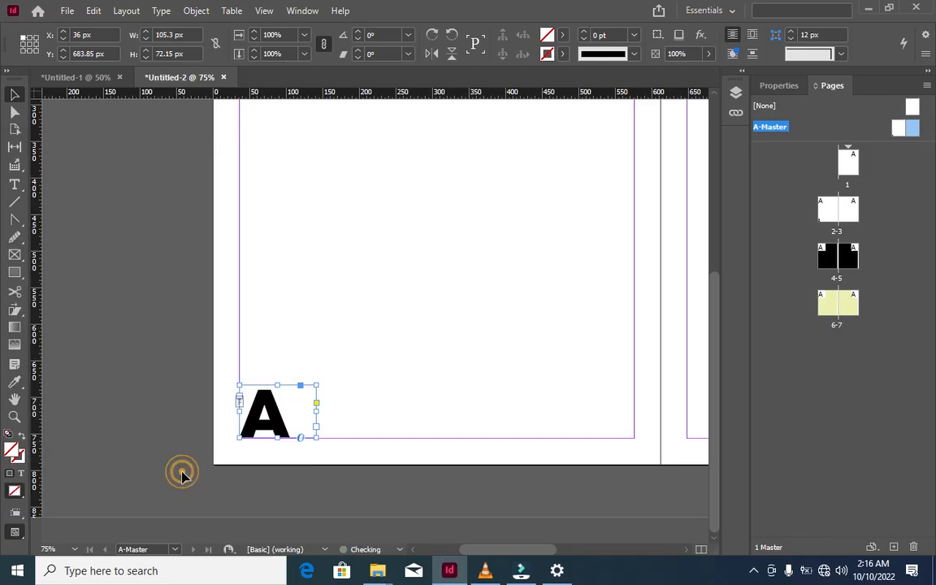
left_click(365, 360)
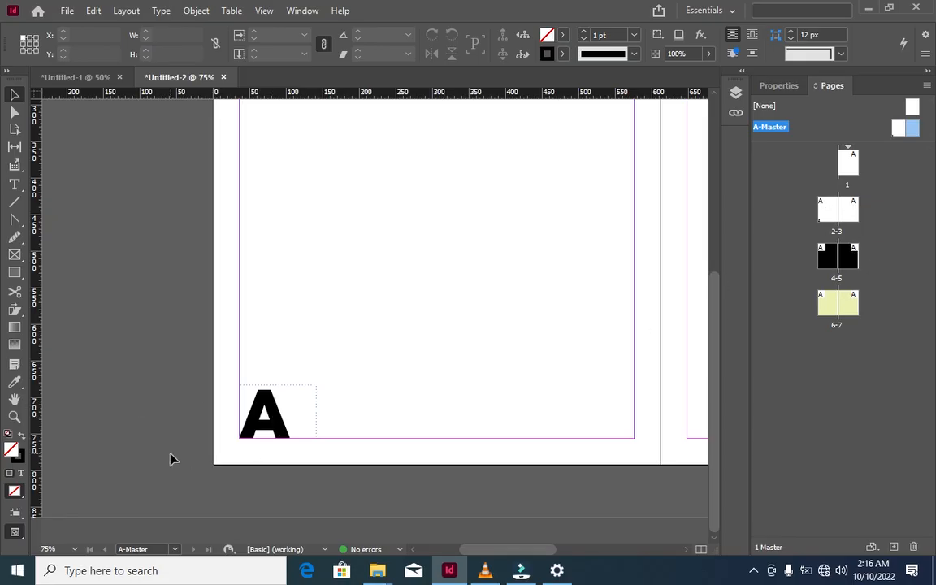
Step: Duplicate the page number frame into the lower-right margin corner of the right master page
key("ctrl+minus")
key("ctrl+minus")
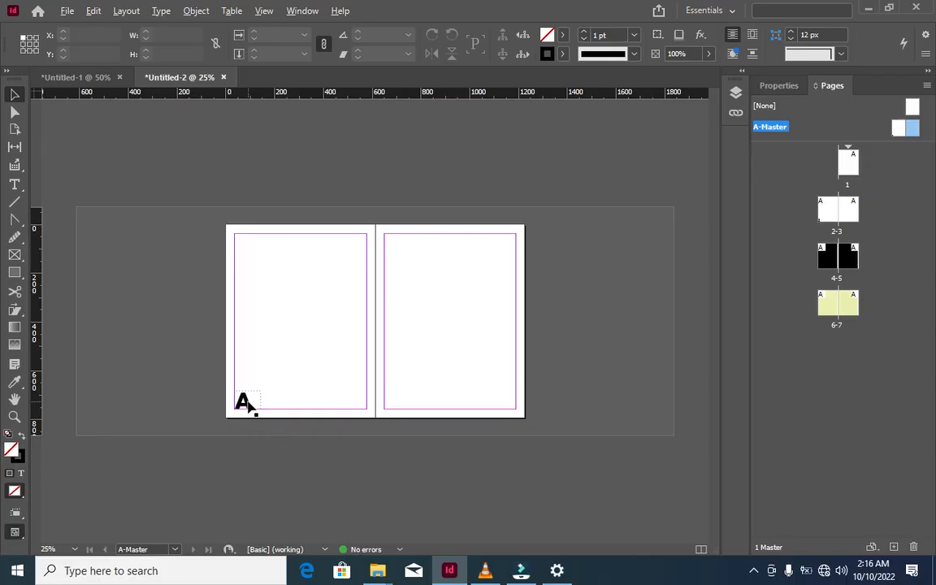
left_click(246, 403)
left_click(246, 404)
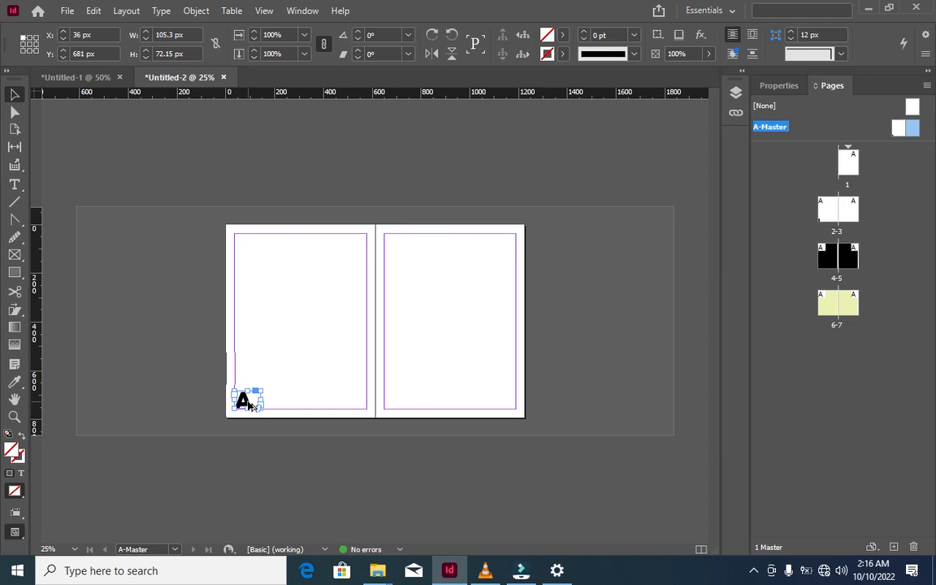
left_click_drag(246, 404, 501, 403)
Step: Right-align the text in the page number frame on the right master page
key("ctrl+equal")
key("ctrl+equal")
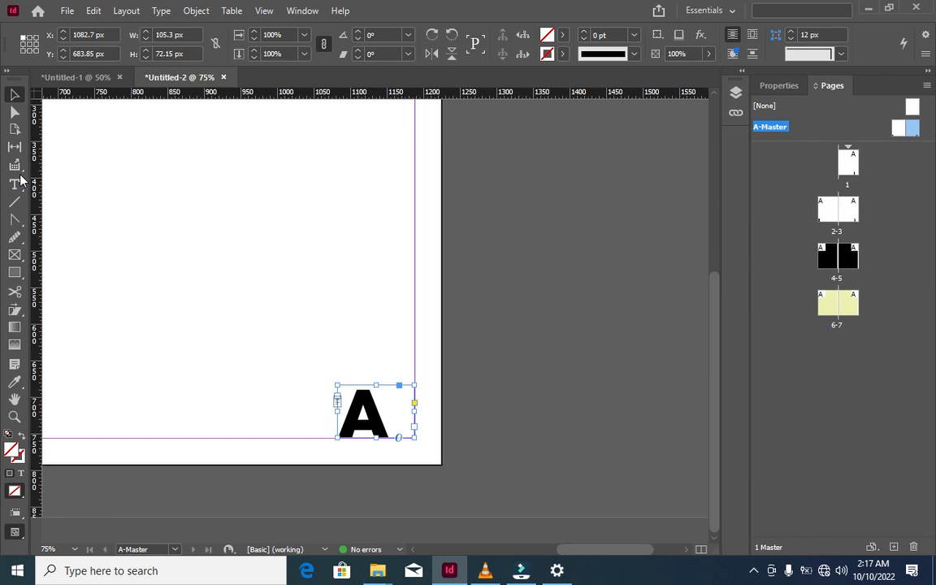
key("ctrl+shift+r")
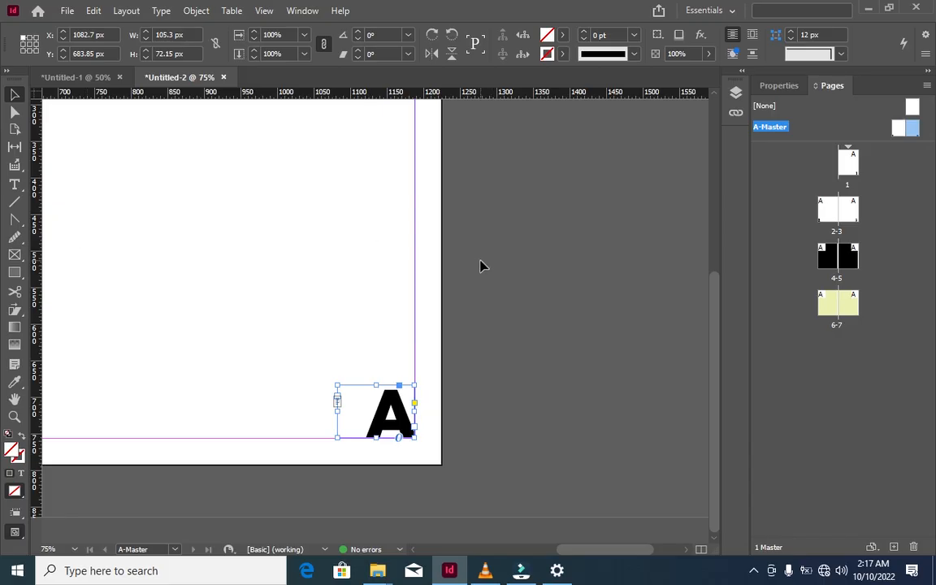
Step: Try left alignment on the right master page's number, undo it, and deselect the frame
left_click(766, 88)
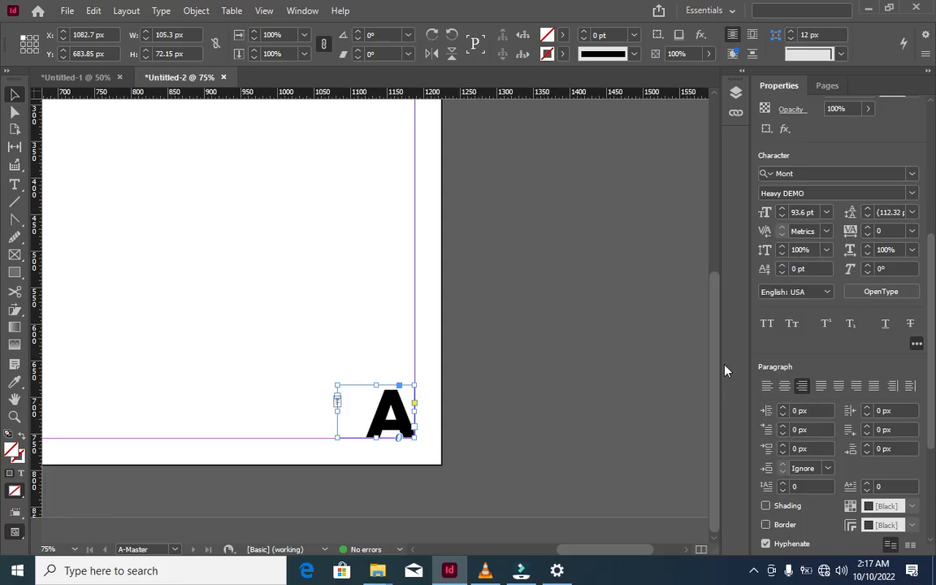
left_click(766, 385)
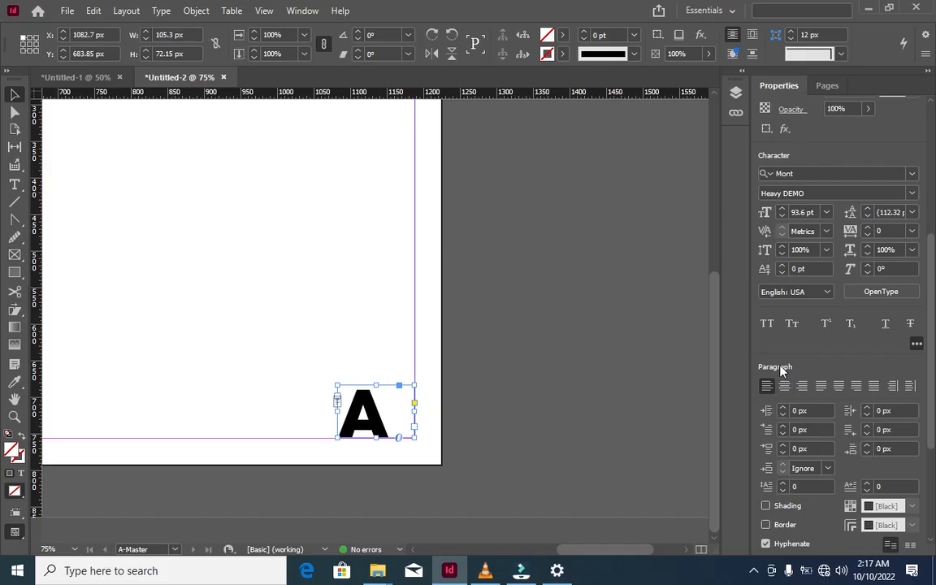
key("ctrl+z")
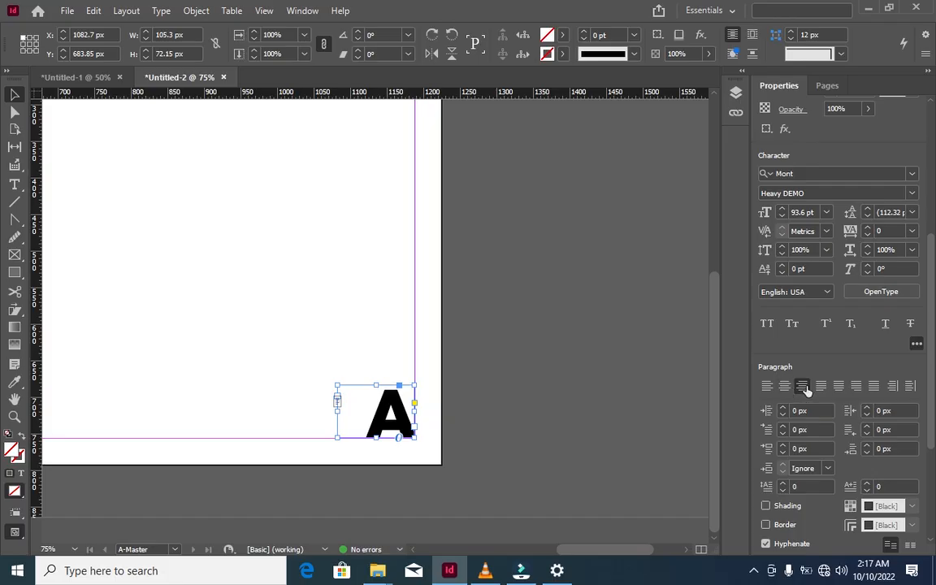
left_click(551, 239)
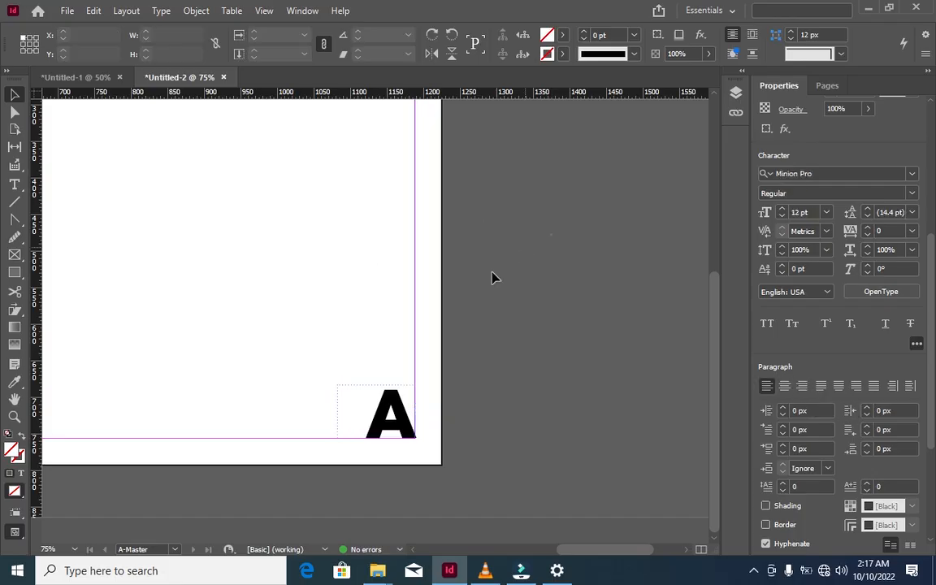
Step: Compare the placement of the page number on the left and right pages of A-Master
left_click_drag(619, 546, 524, 511)
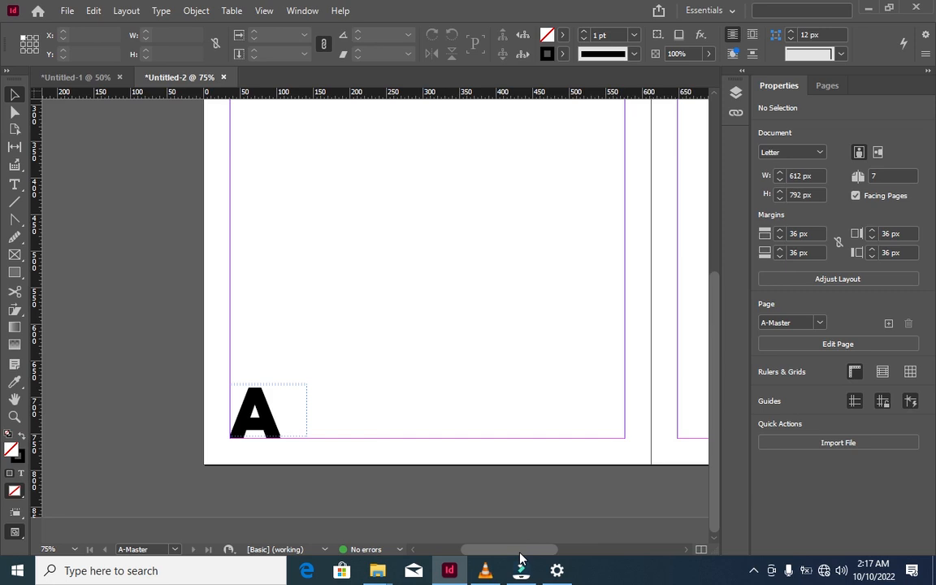
left_click(599, 550)
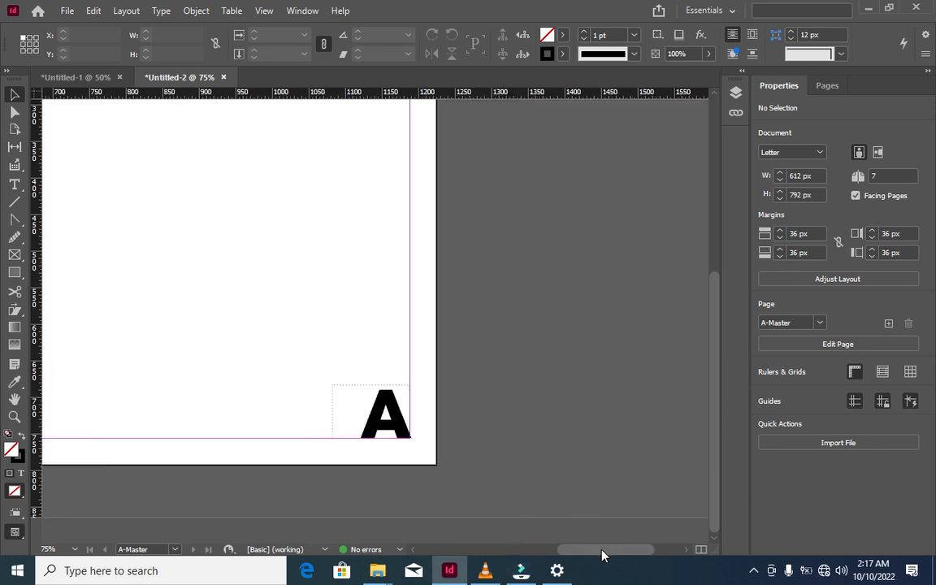
left_click(535, 553)
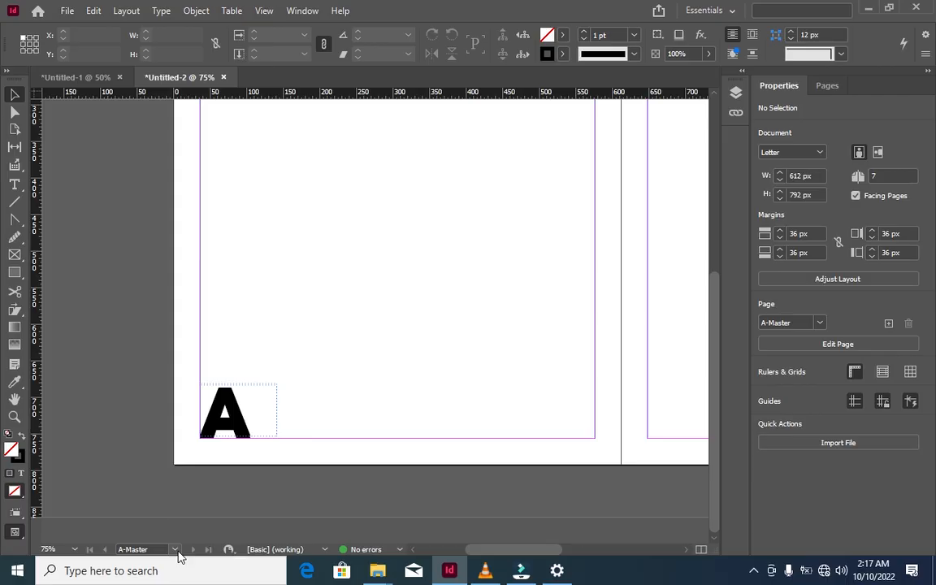
Step: Go from A-Master to page 1 and examine the automatic page numbers across the document's spreads
left_click(174, 549)
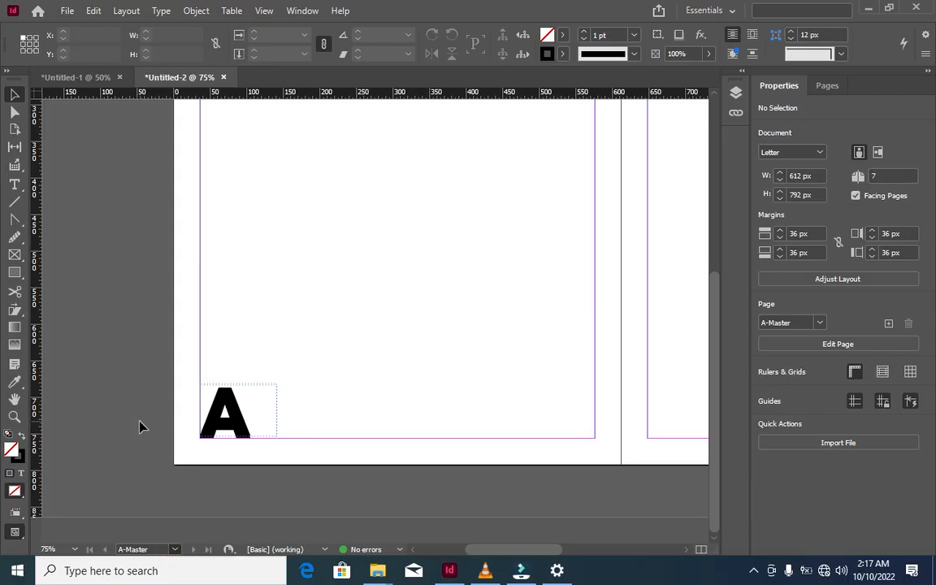
left_click(138, 424)
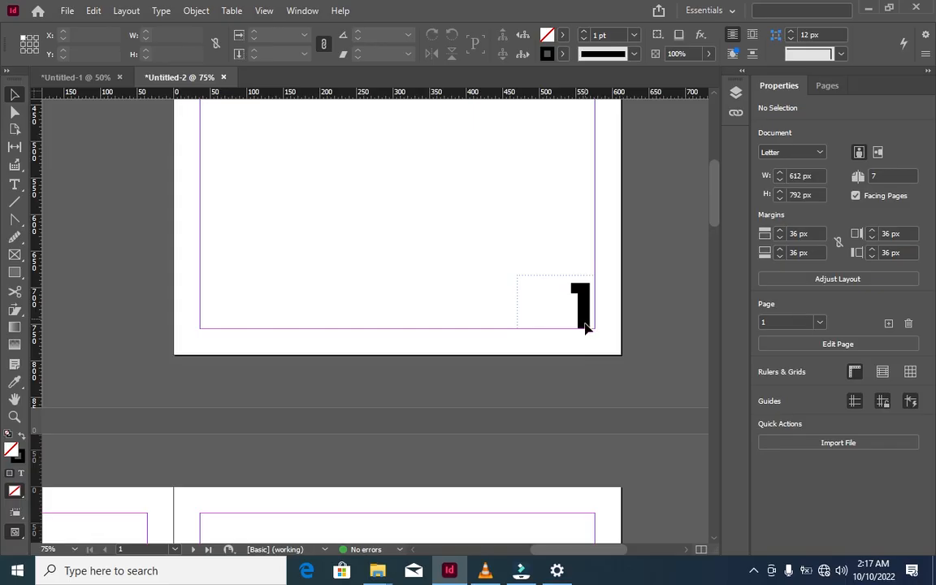
scroll(586, 337, "down", 5)
scroll(569, 339, "down", 3)
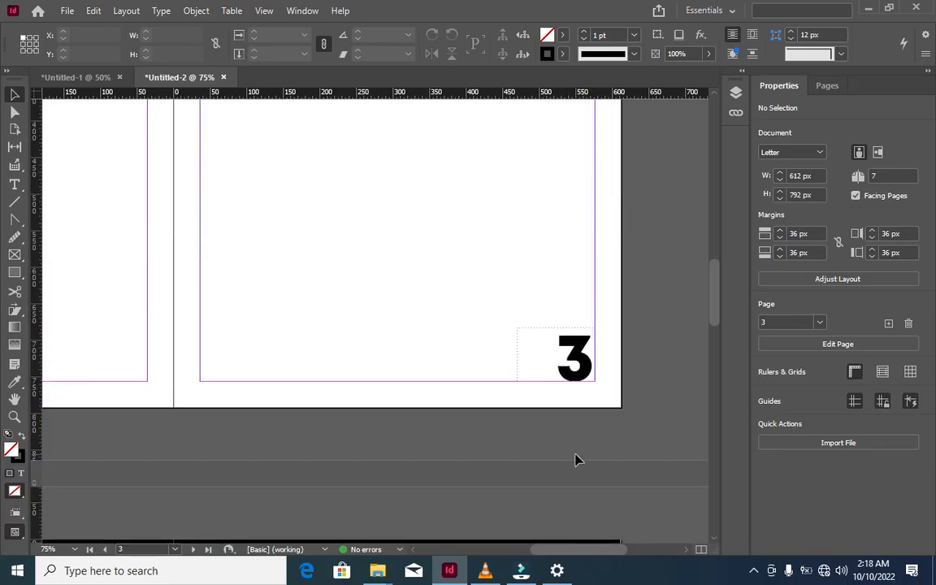
key("ctrl+minus")
key("ctrl+minus")
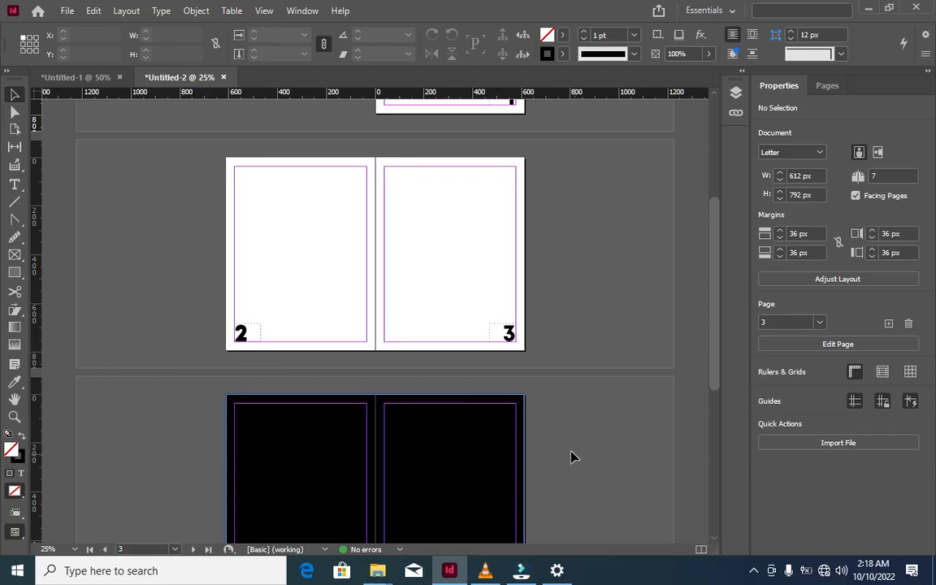
scroll(568, 337, "up", 3)
scroll(552, 358, "down", 3)
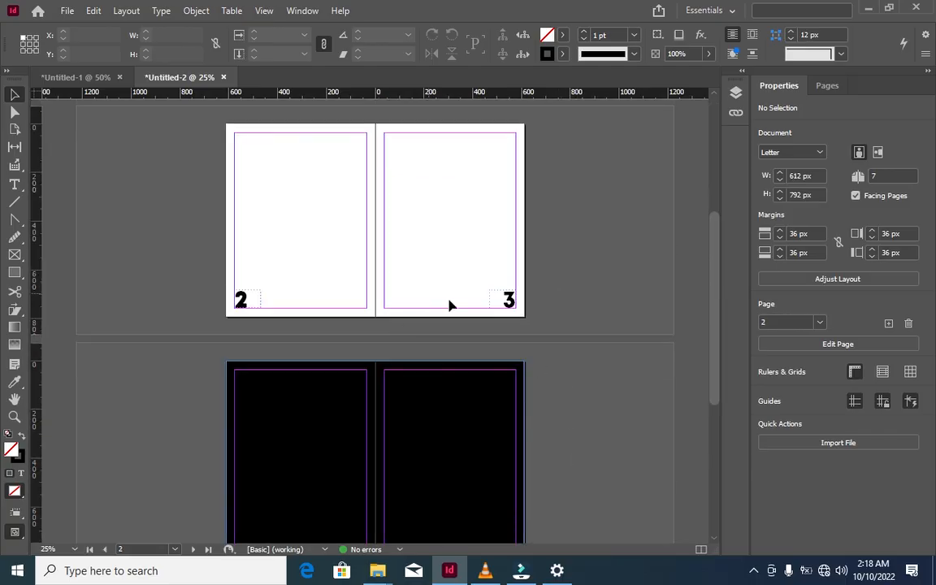
scroll(455, 324, "down", 2)
scroll(428, 325, "down", 1)
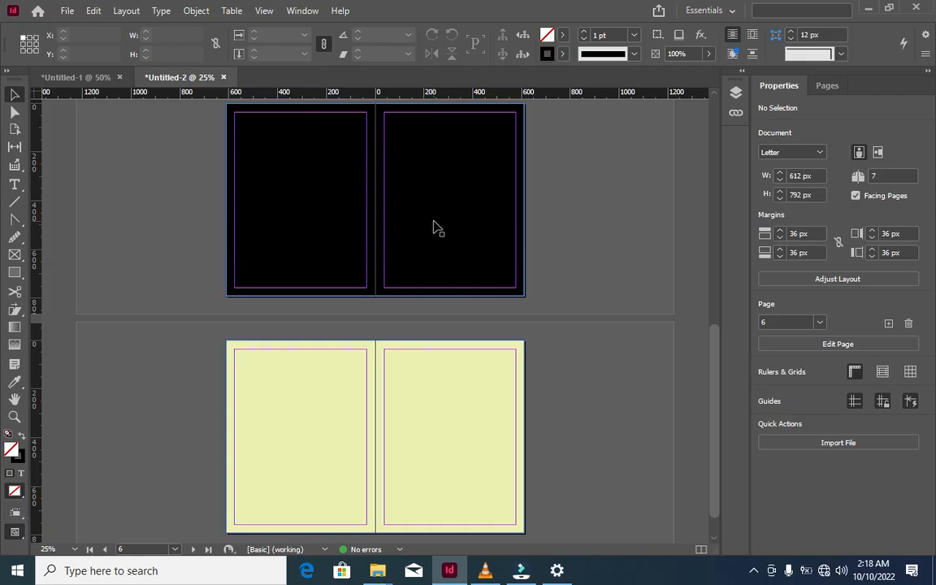
Step: Move the black rectangle on pages 4-5 aside to check the page numbers beneath it, and undo the move
left_click_drag(433, 228, 479, 182)
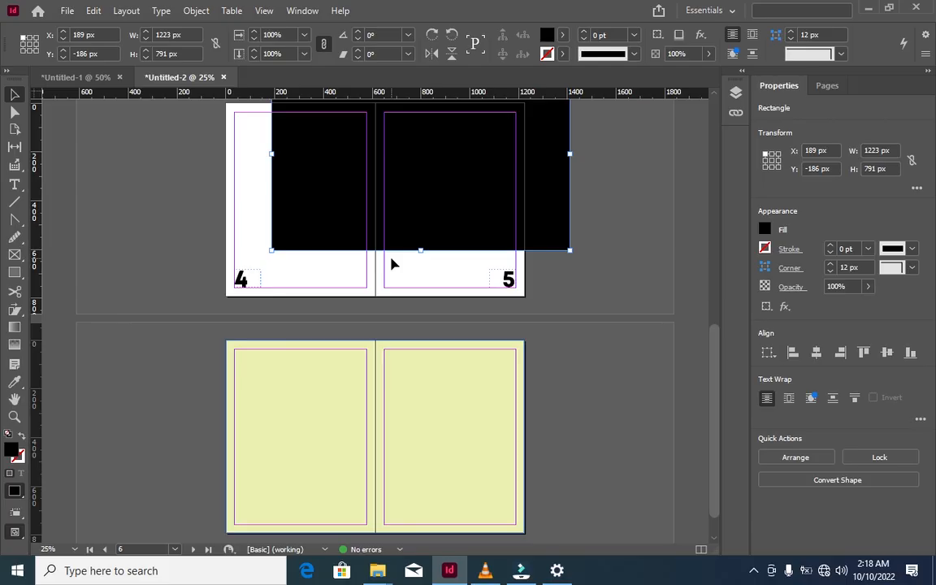
key("ctrl+z")
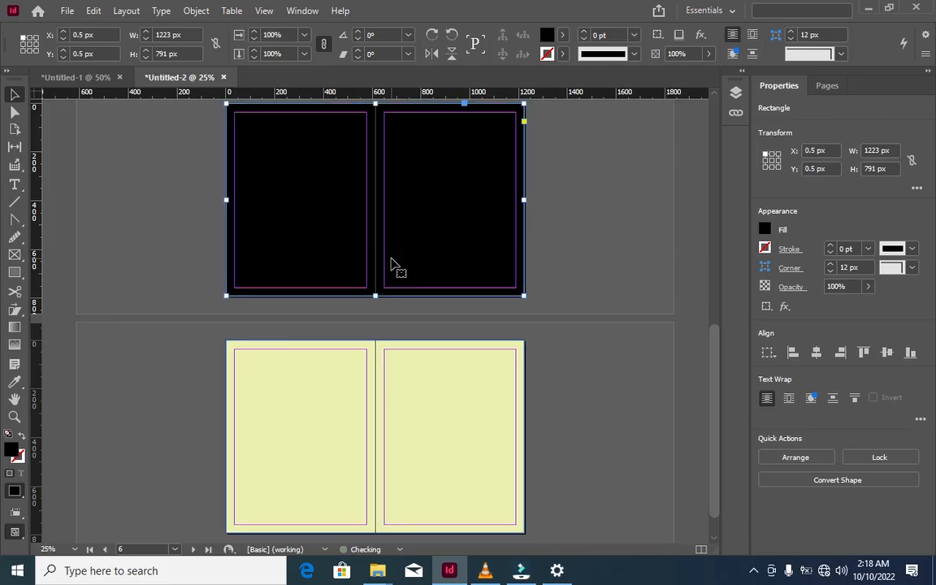
scroll(615, 250, "up", 10)
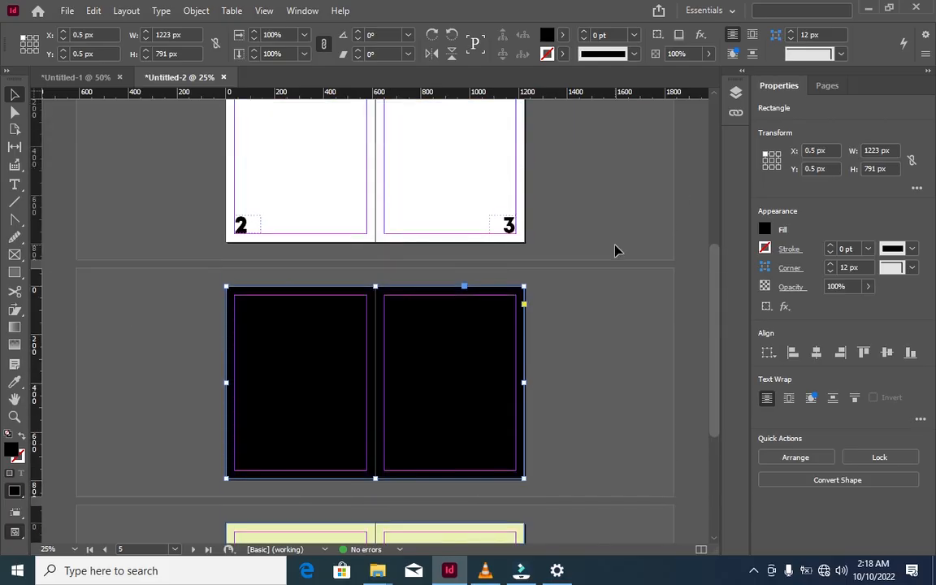
scroll(615, 250, "down", 2)
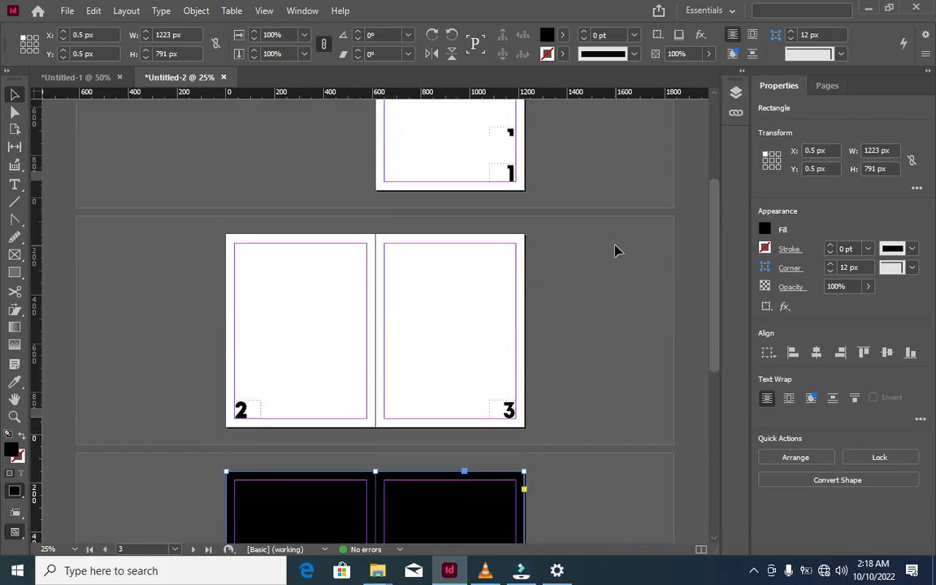
scroll(616, 251, "up", 3)
Step: Draw a text frame about 540 by 150 px across page 1, spanning from margin to margin
left_click(817, 91)
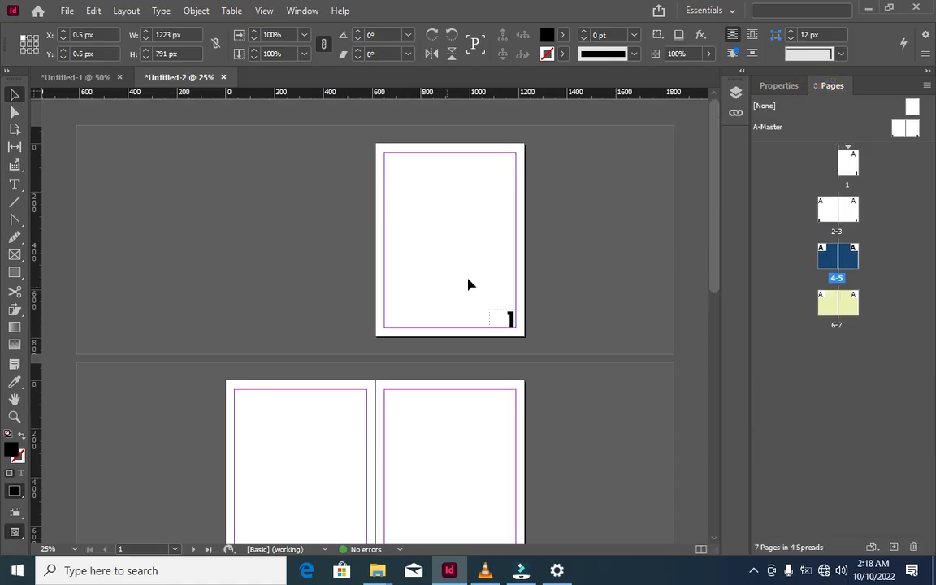
left_click(10, 185)
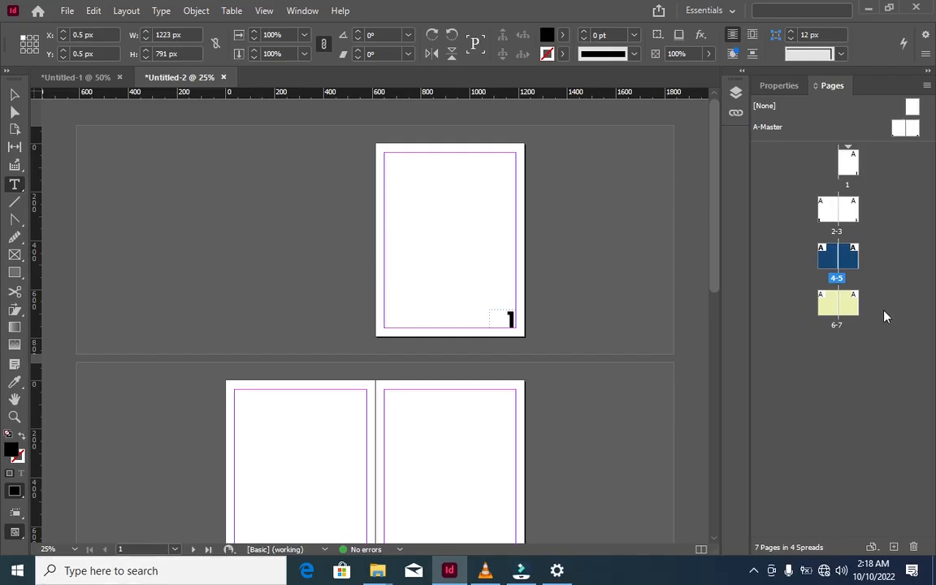
left_click(176, 550)
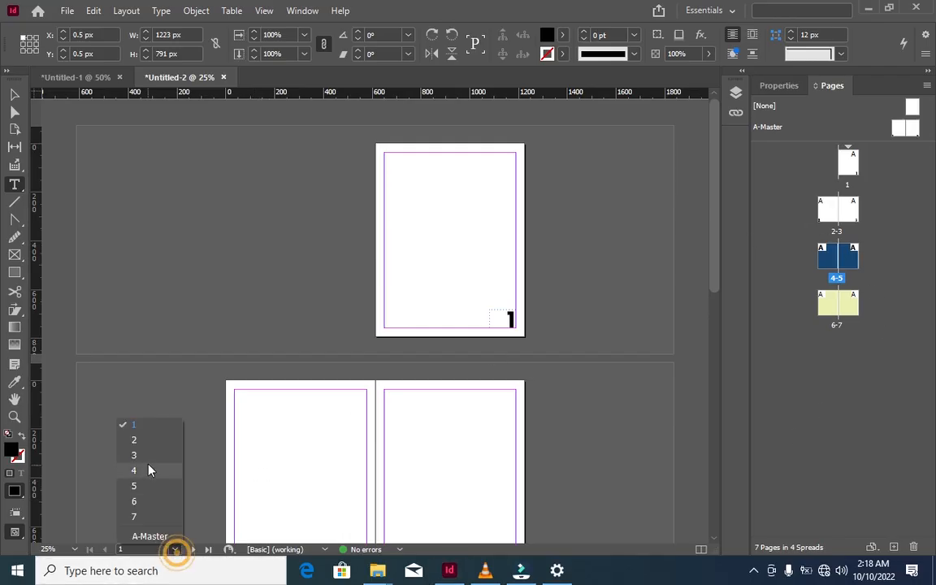
left_click(149, 429)
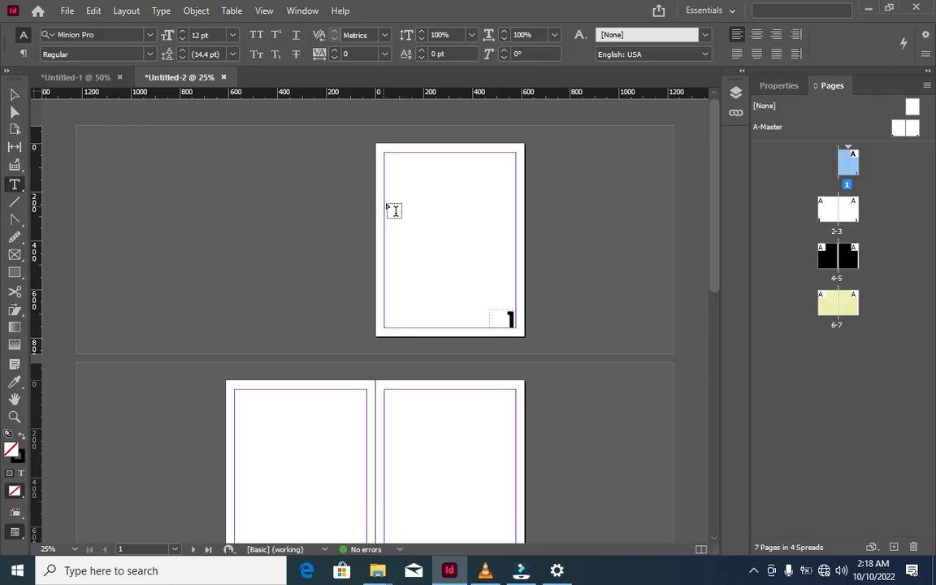
left_click_drag(392, 209, 513, 240)
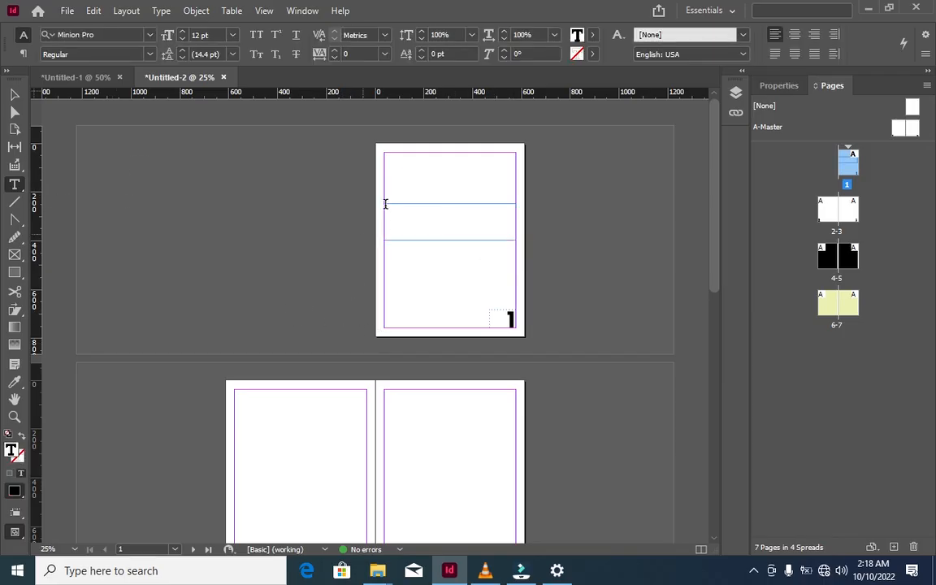
Step: Set the font to Mont Heavy DEMO and enter "cover" in the text frame on page 1
left_click(151, 34)
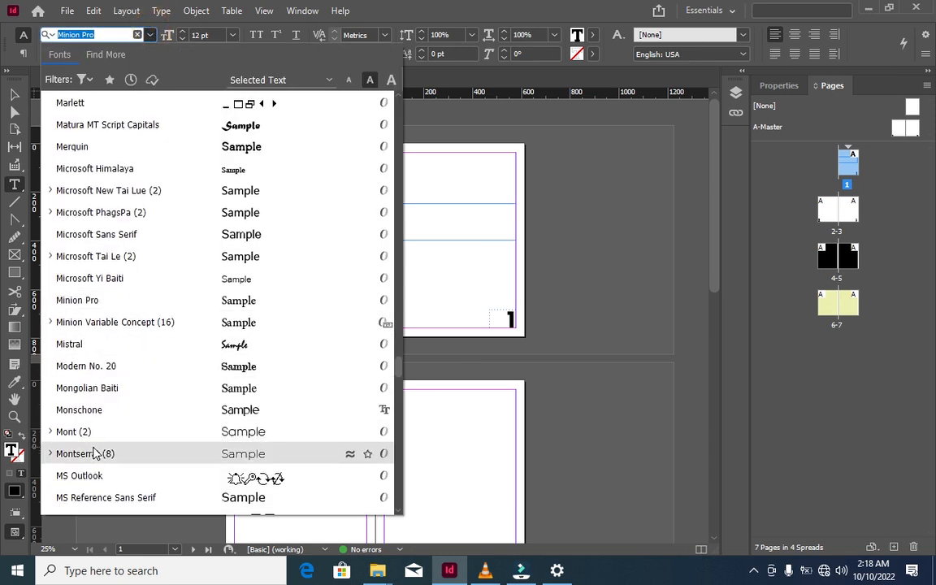
left_click(96, 434)
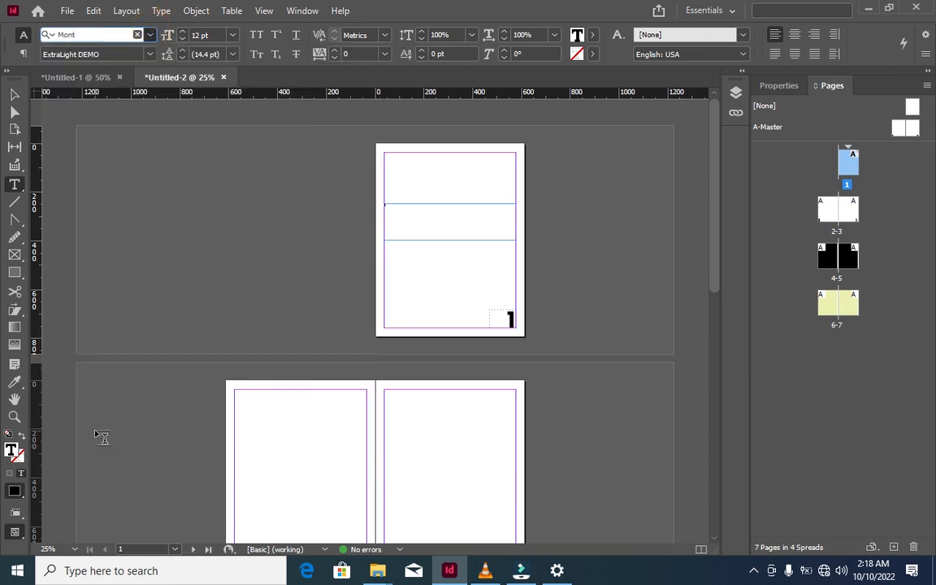
left_click(149, 54)
left_click(139, 85)
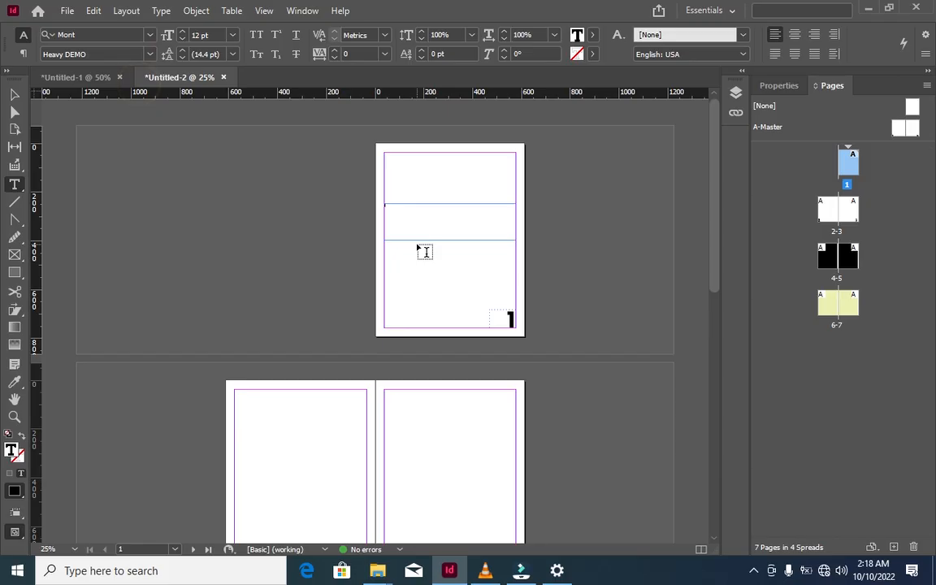
type("Iny")
Step: Try to raise the font size to 90 pt without selecting the word "cover"
left_click(357, 255)
left_click(182, 32)
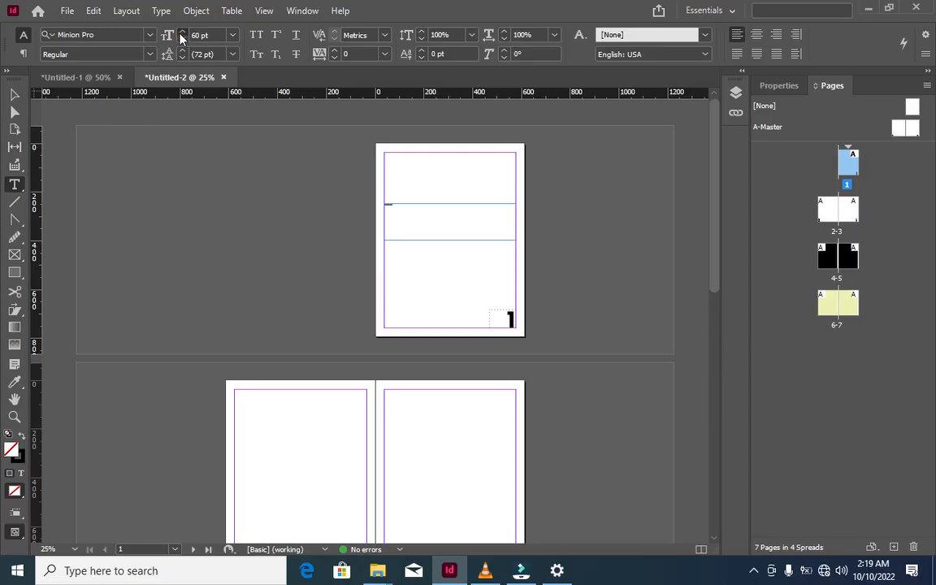
left_click(181, 33)
key("Escape")
left_click(650, 248)
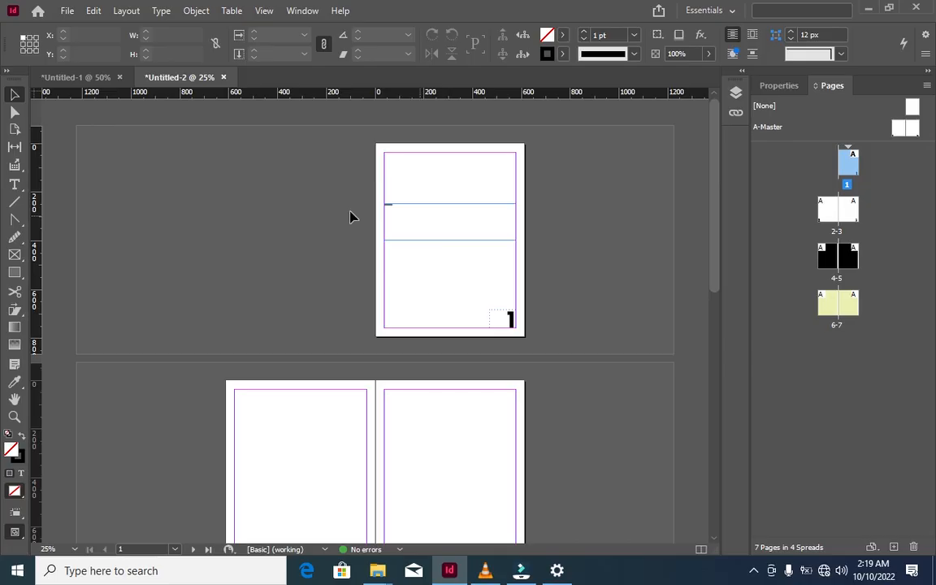
Step: Select the word "cover" on page 1 and set its font size to 180 pt
left_click(15, 184)
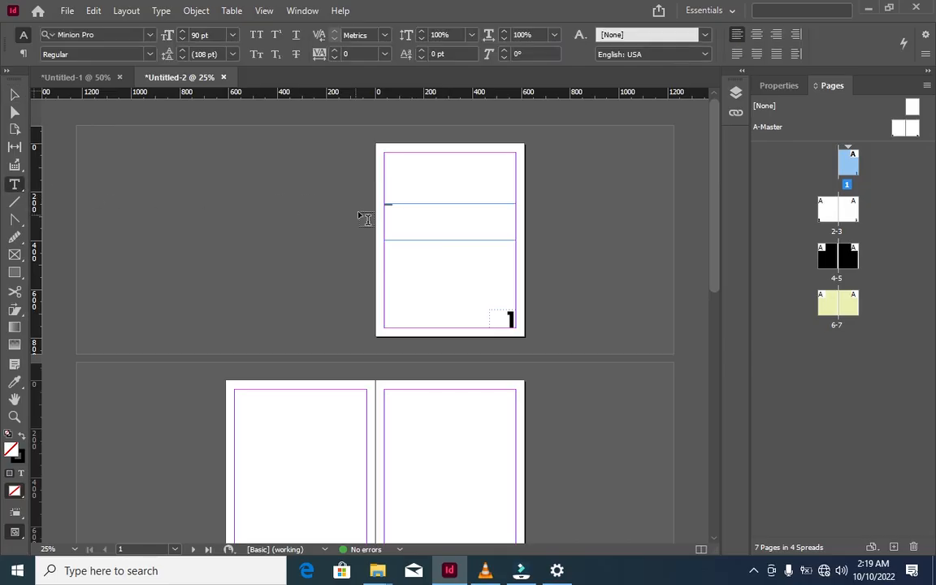
left_click(404, 208)
left_click_drag(401, 211, 363, 207)
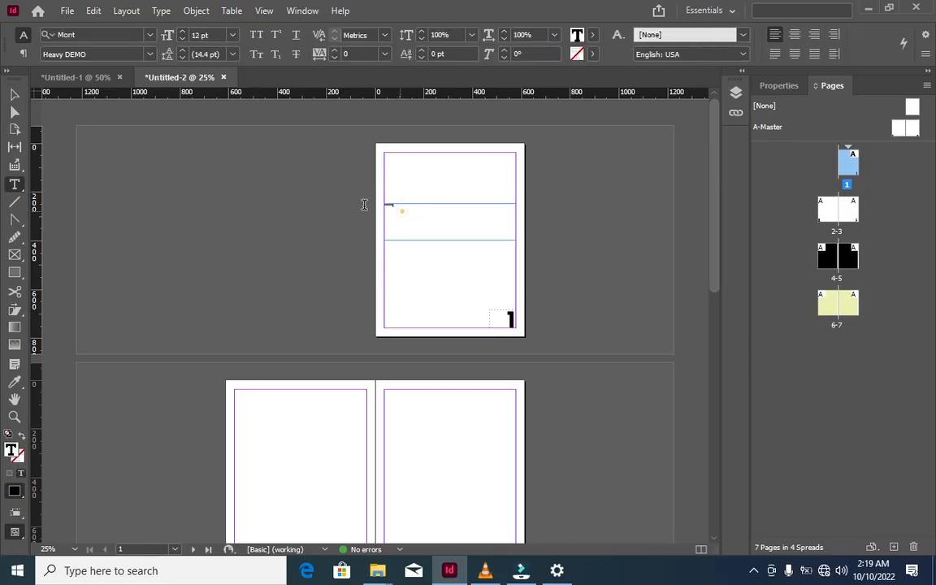
left_click(183, 32, "shift")
left_click_drag(183, 34, 183, 35)
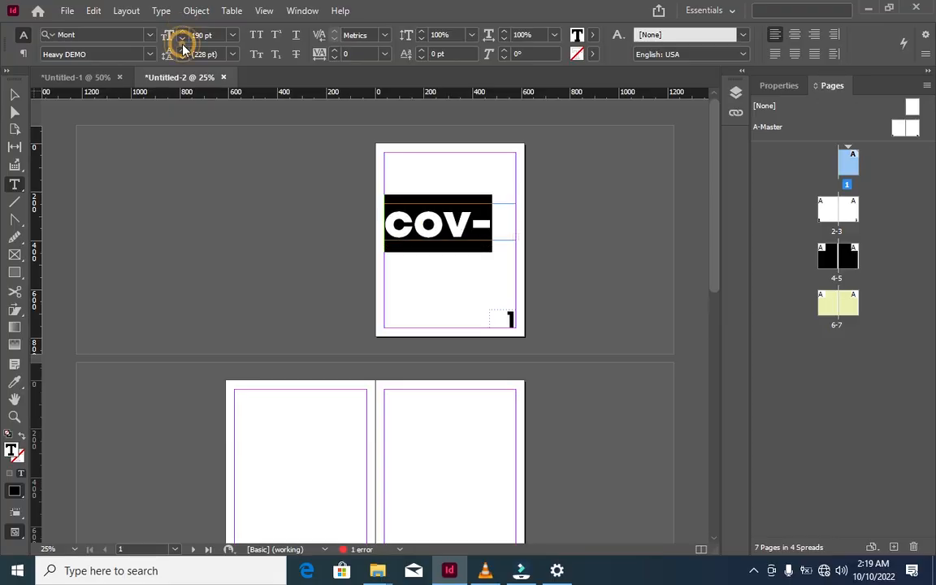
left_click_drag(183, 40, 182, 39)
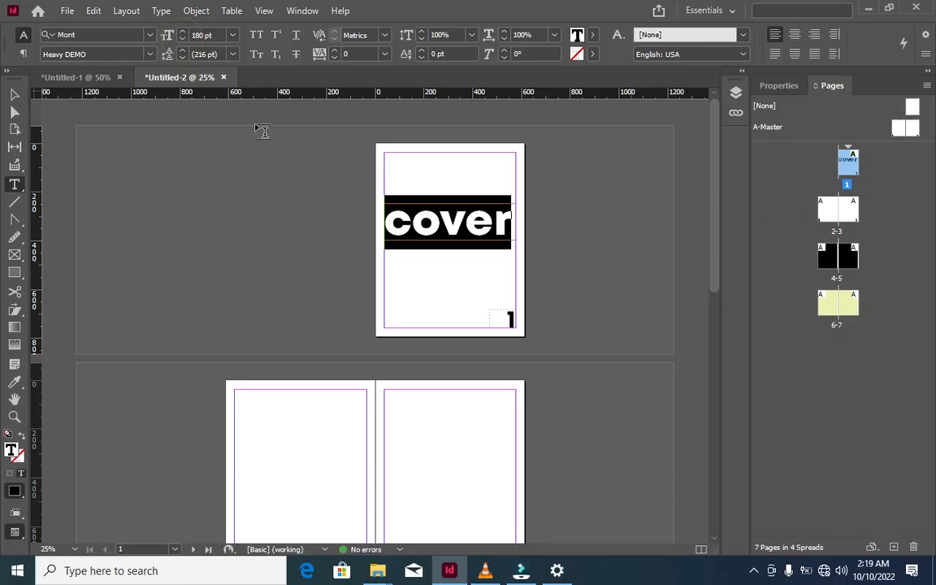
Step: Move the "cover" text frame slightly down page 1 to Y 270 px and deselect it
left_click(14, 95)
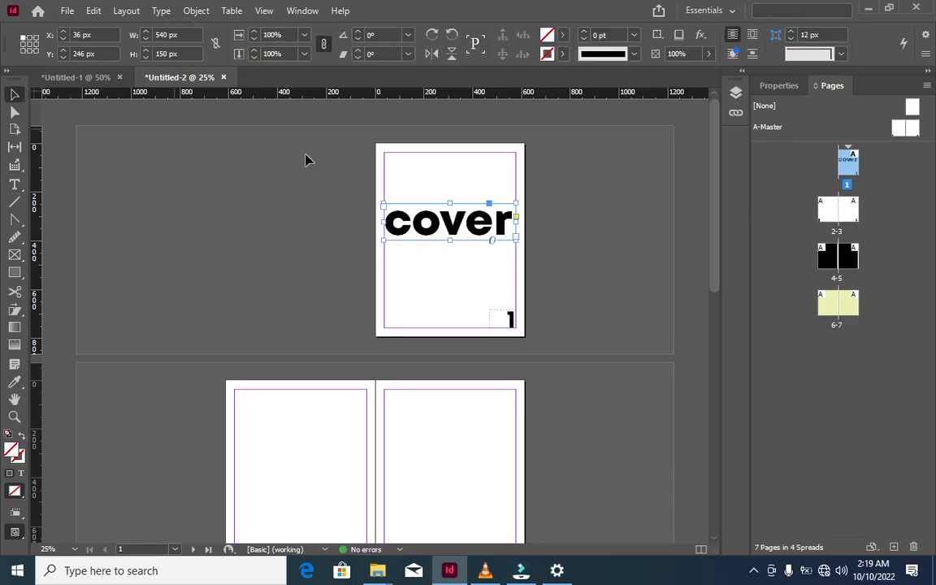
left_click_drag(459, 225, 459, 233)
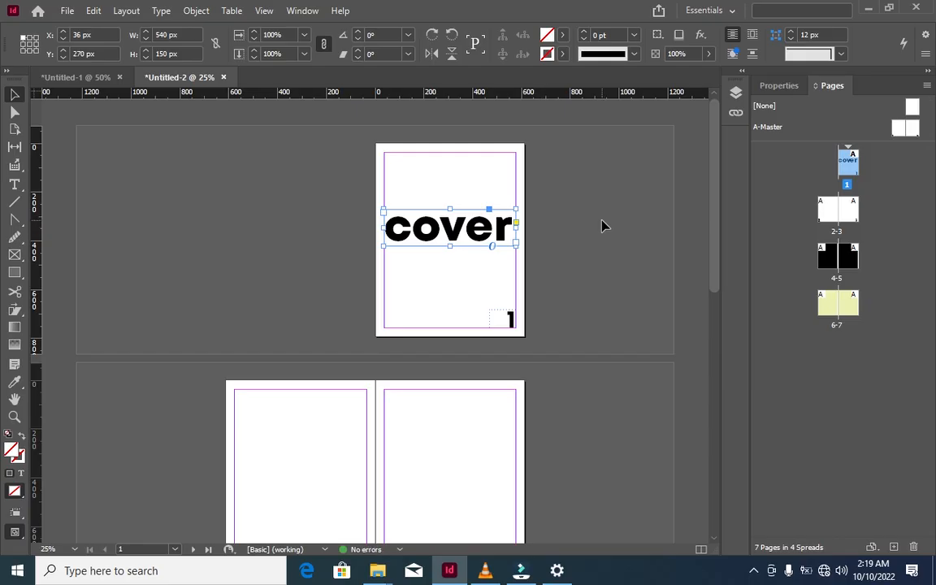
left_click(602, 214)
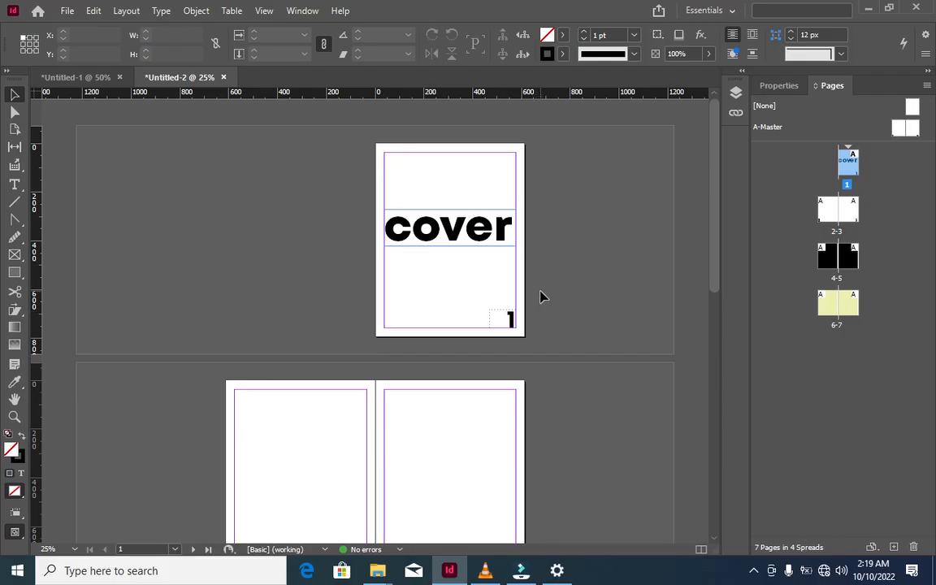
Step: Review the cover page and the facing spreads, checking the page numbers in their outer corners
scroll(543, 297, "down", 5)
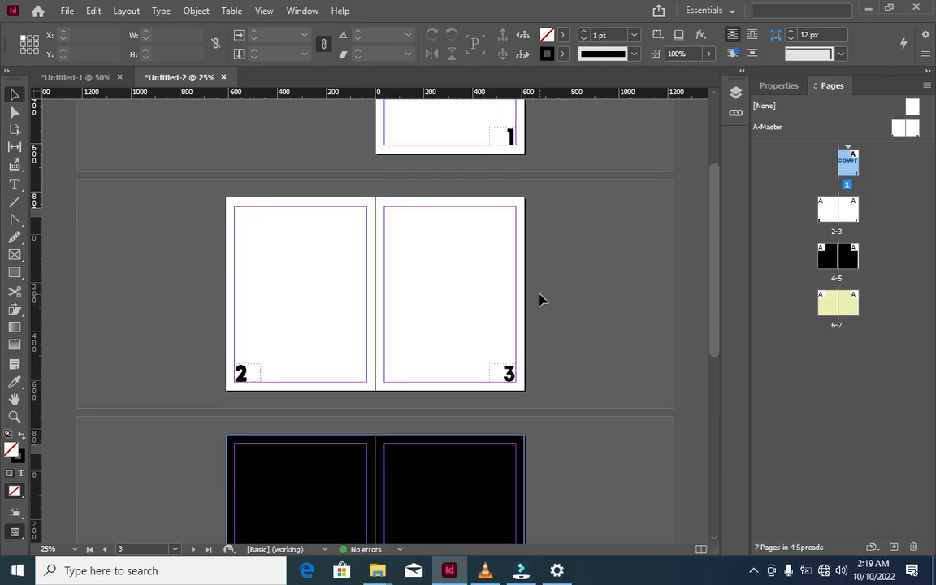
scroll(542, 300, "up", 5)
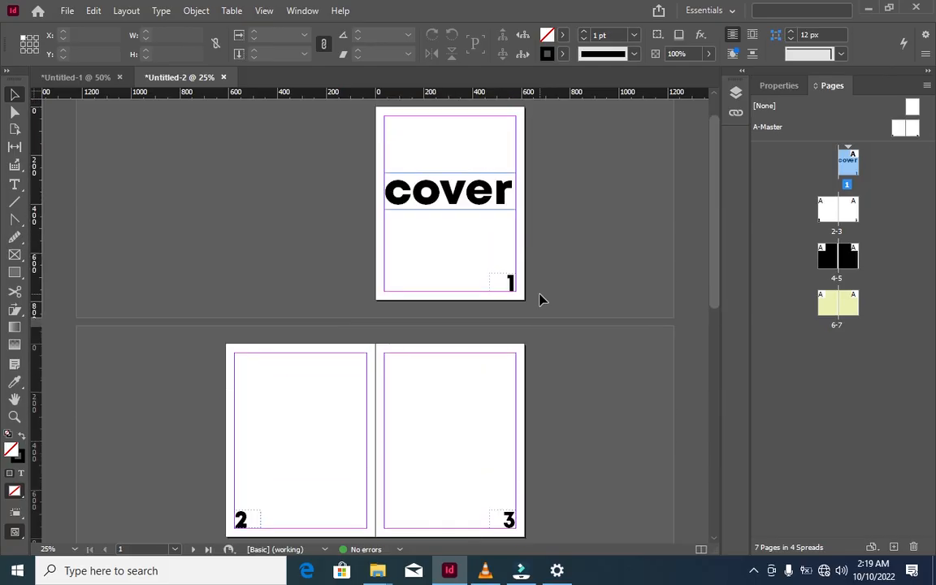
scroll(542, 301, "down", 4)
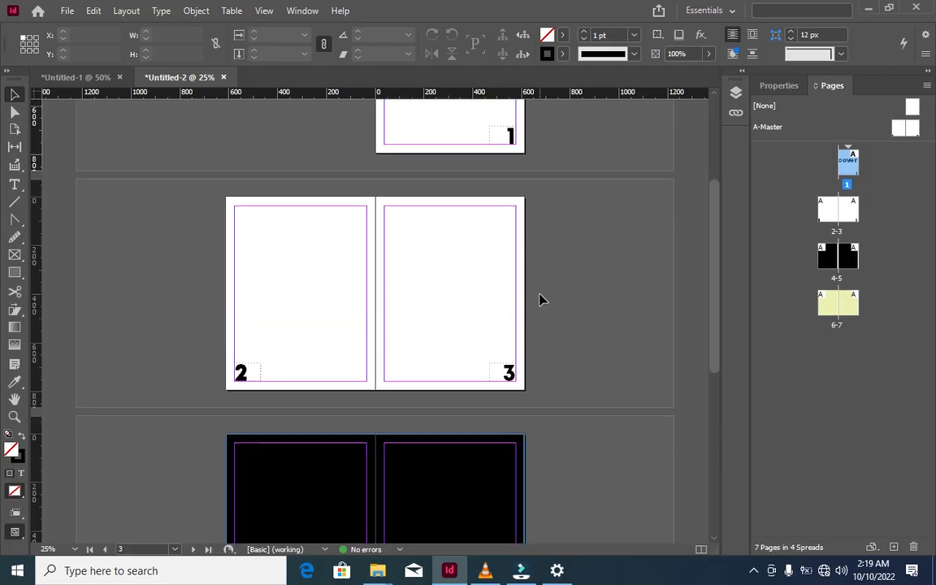
scroll(540, 303, "down", 10)
scroll(536, 297, "up", 15)
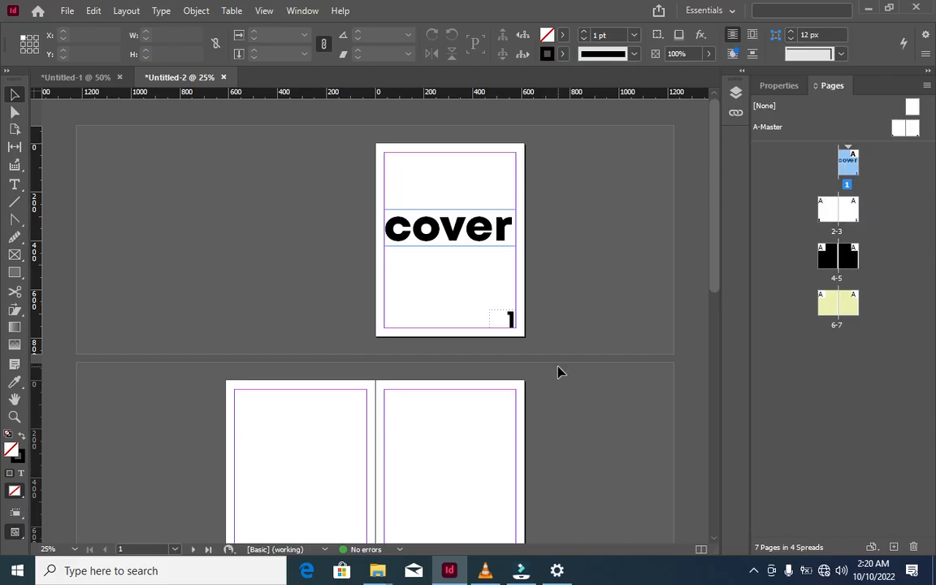
scroll(558, 372, "down", 3)
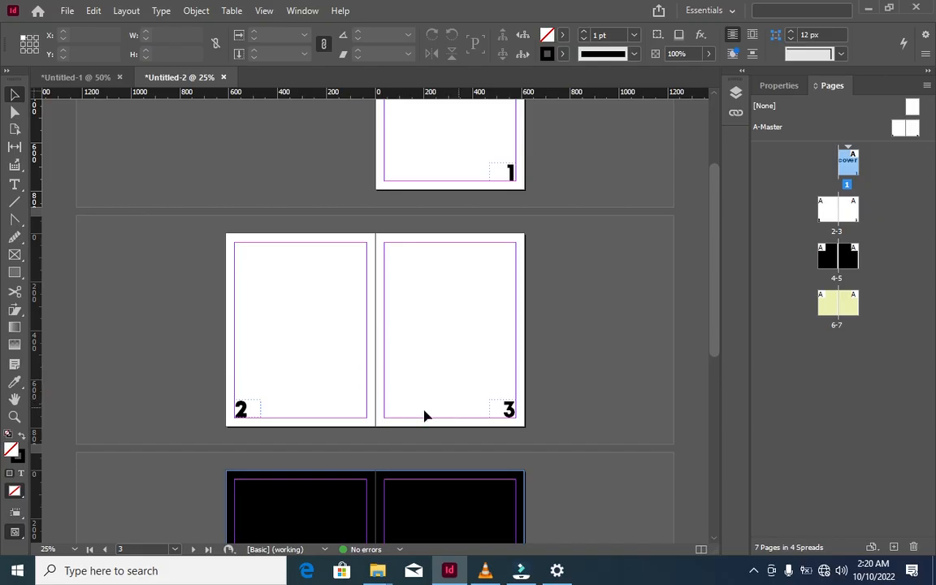
Step: Apply the [None] master to the cover page, page 1, to remove its page number
scroll(566, 385, "up", 3)
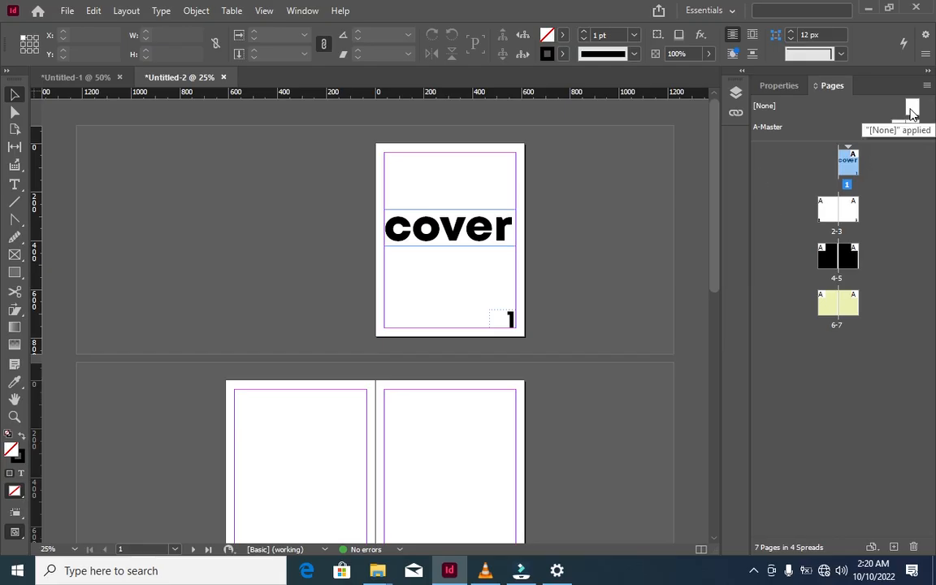
mouse_move(911, 112)
left_mouse_down()
mouse_move(861, 150)
mouse_move(846, 180)
left_mouse_up()
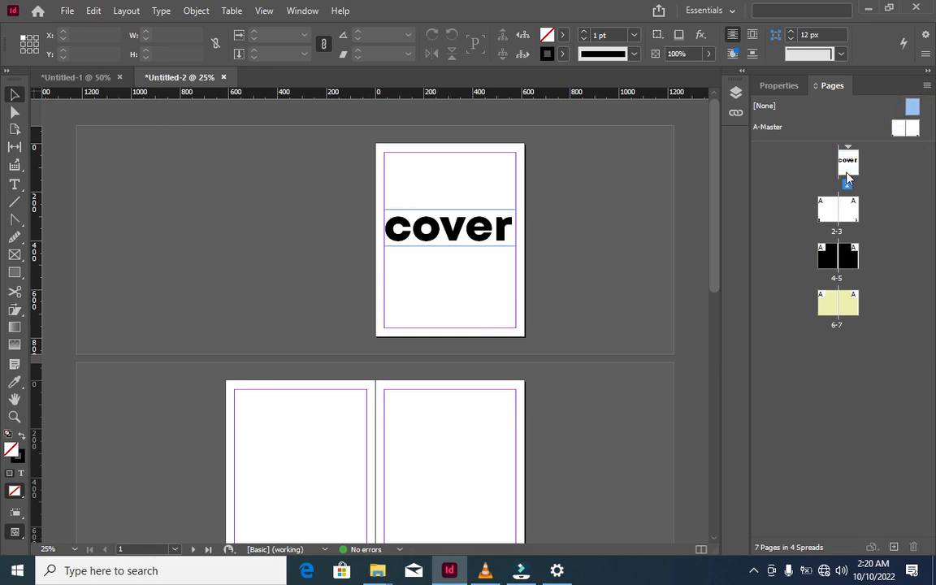
key("ctrl+equal")
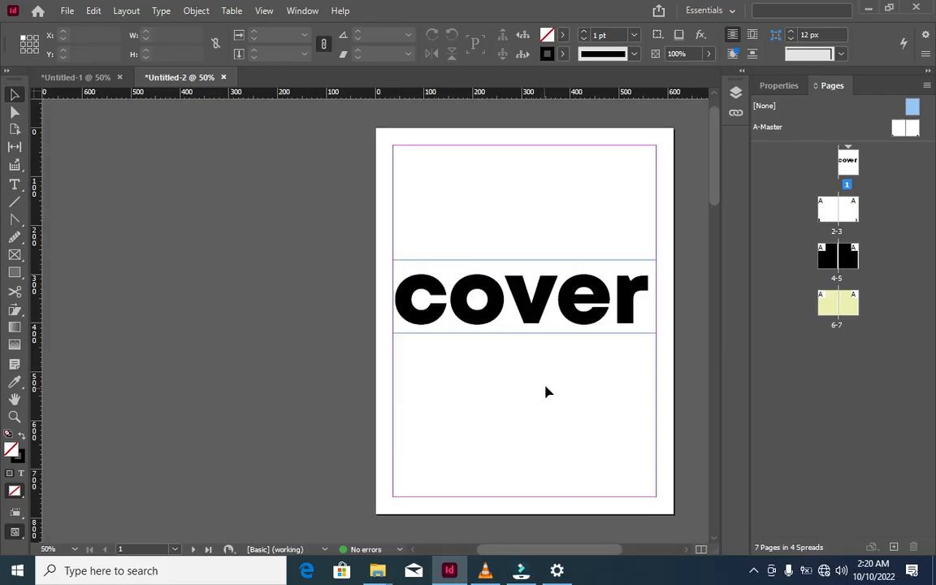
key("ctrl+z")
left_click_drag(911, 112, 849, 164)
Step: Examine the page numbers on the facing spreads after the cover, comparing the white and black spreads at different magnifications
scroll(570, 315, "down", 5)
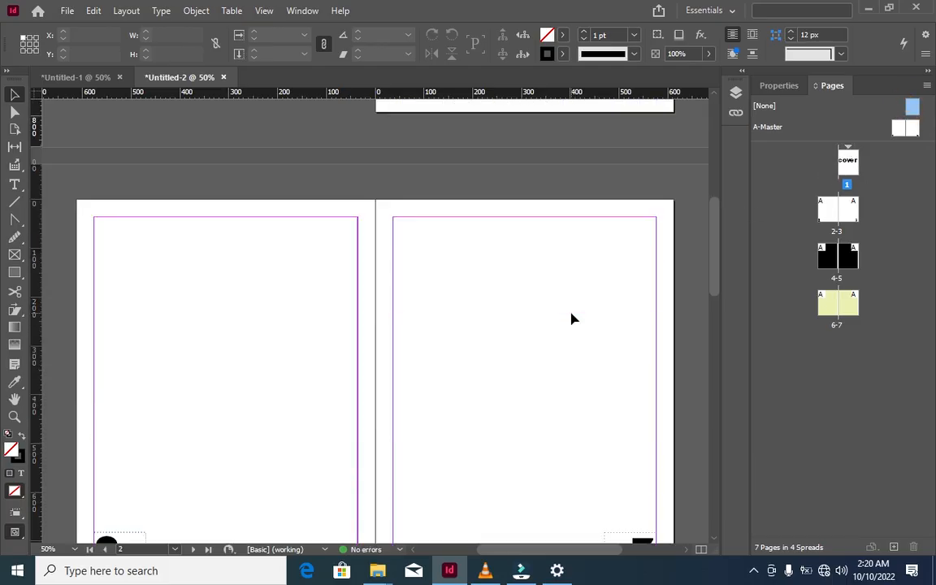
scroll(570, 320, "down", 4)
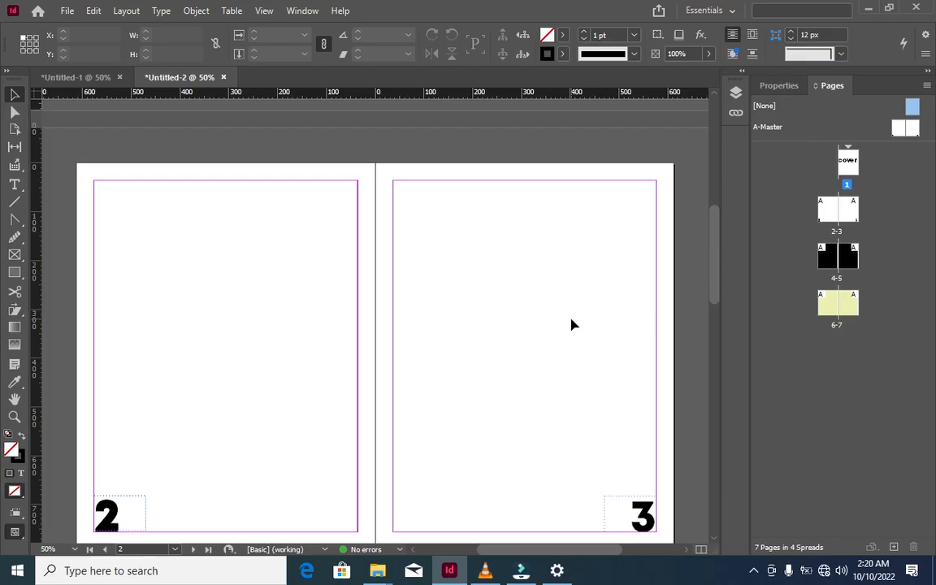
key("ctrl+minus")
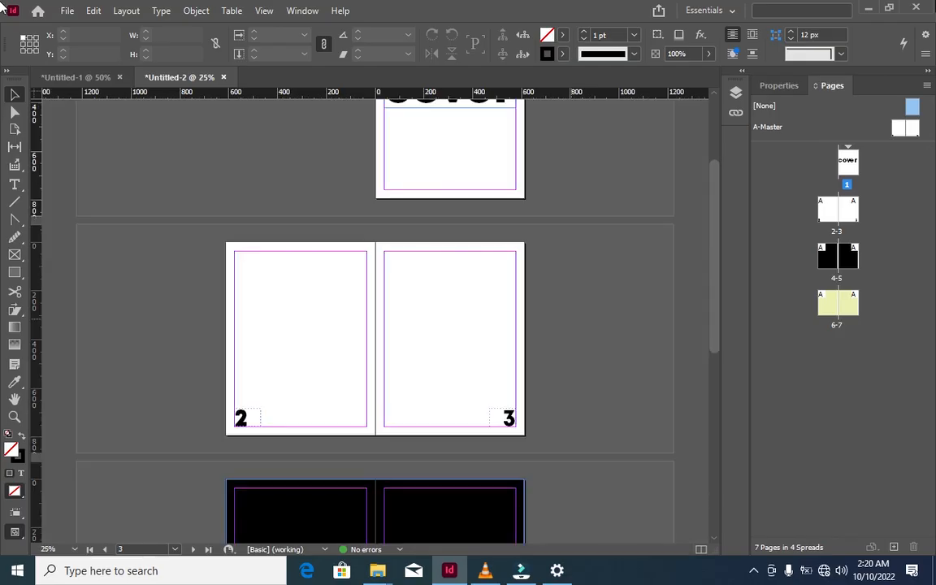
scroll(516, 252, "up", 3)
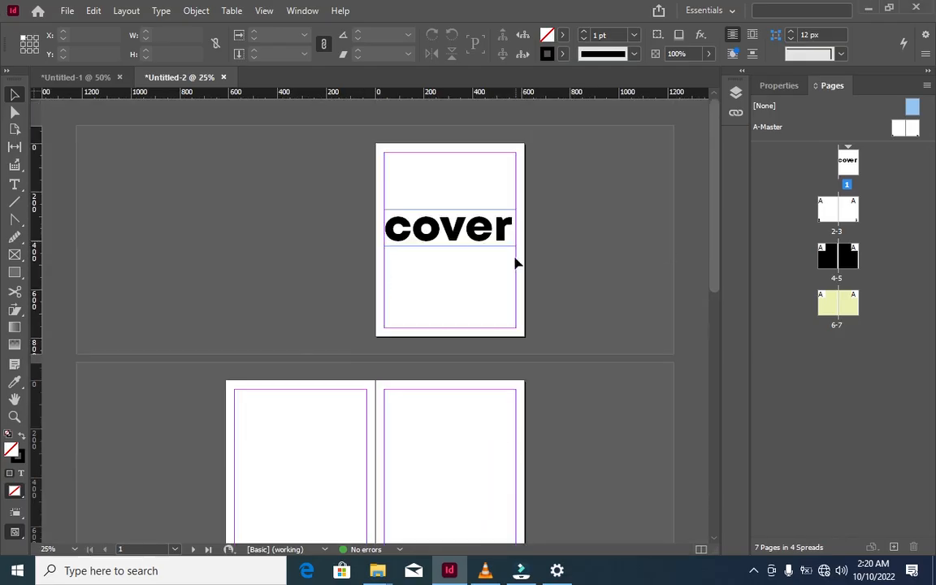
scroll(513, 261, "down", 3)
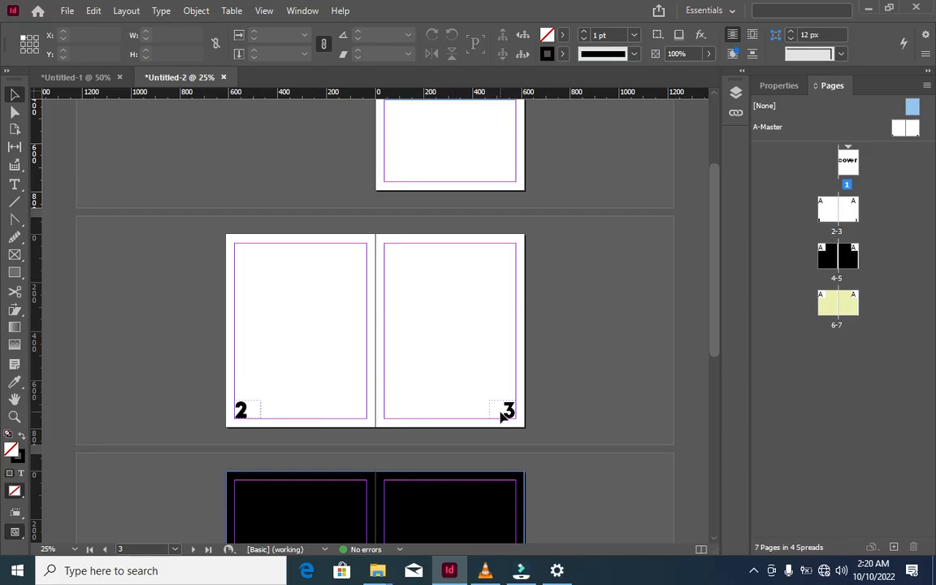
scroll(540, 334, "down", 4)
scroll(541, 333, "up", 1)
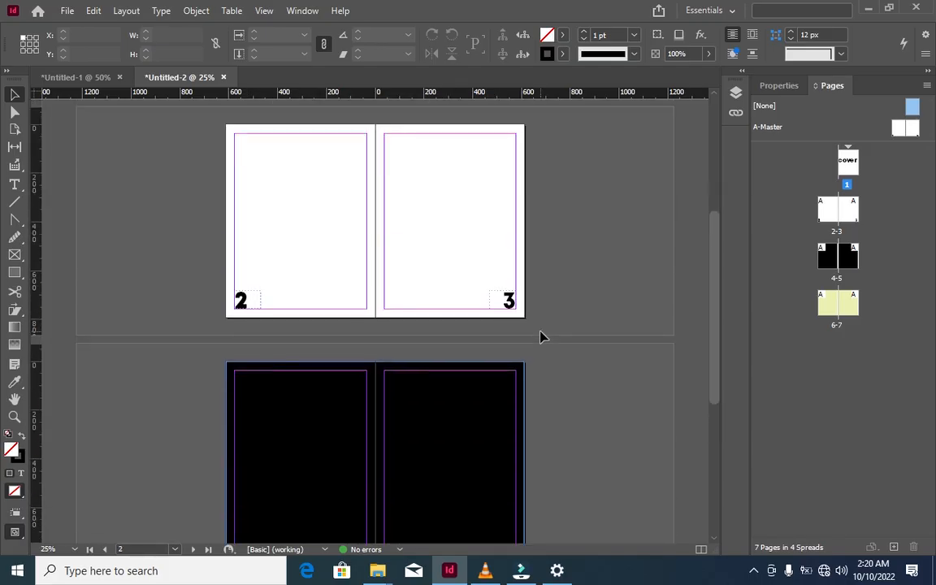
scroll(541, 336, "up", 1)
key("ctrl+equal")
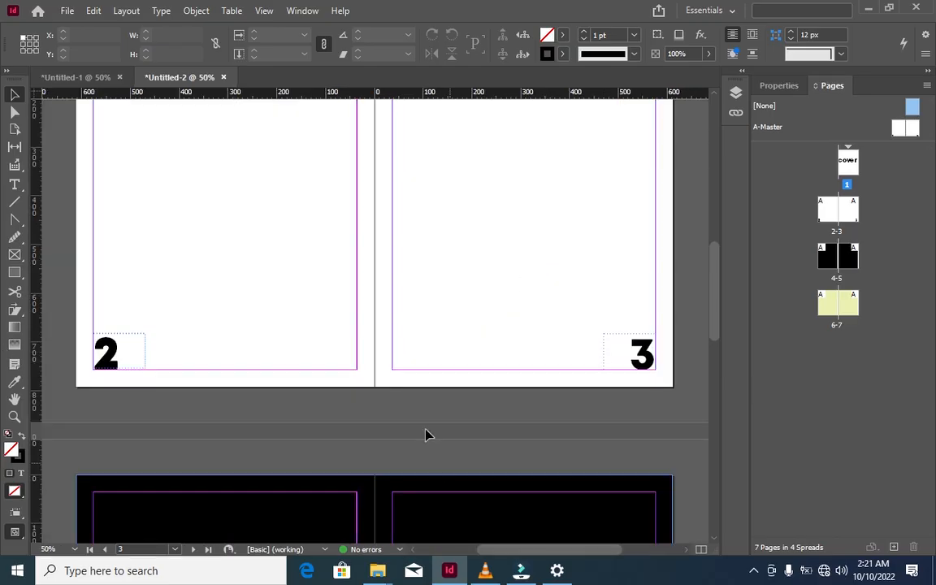
scroll(426, 432, "down", 3)
scroll(549, 406, "down", 5)
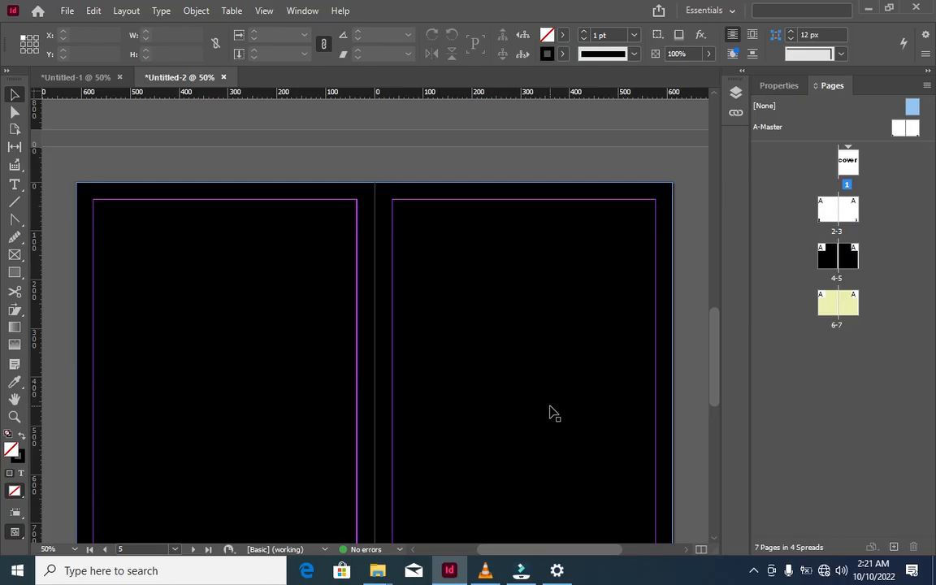
scroll(549, 413, "up", 8)
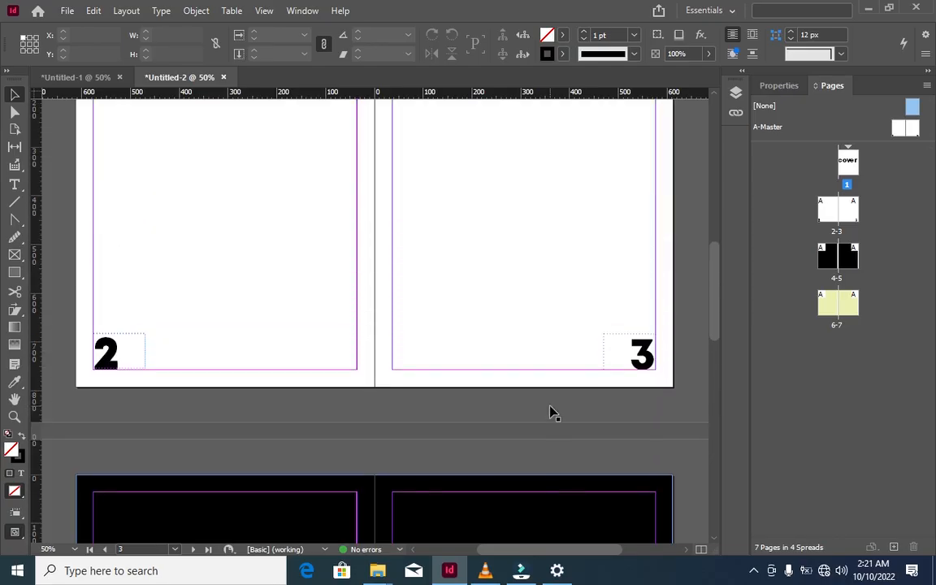
scroll(549, 414, "up", 3)
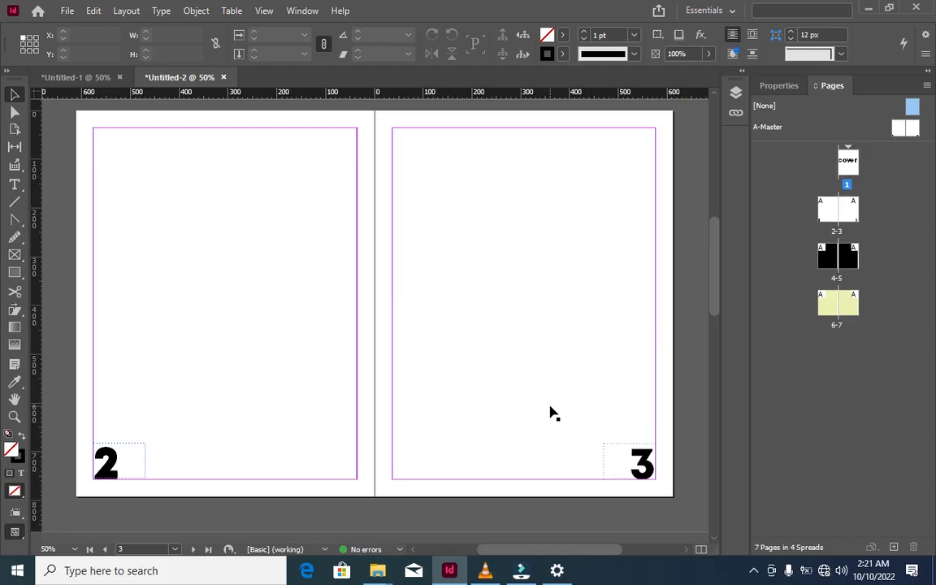
scroll(386, 432, "up", 3)
scroll(392, 432, "down", 3)
left_click(785, 149)
left_click(847, 162)
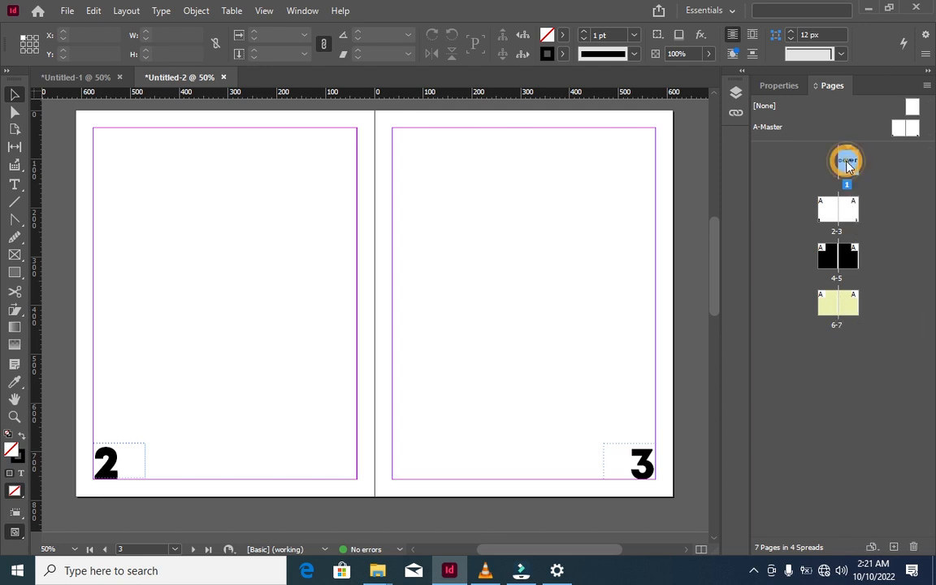
left_click(850, 316, "shift")
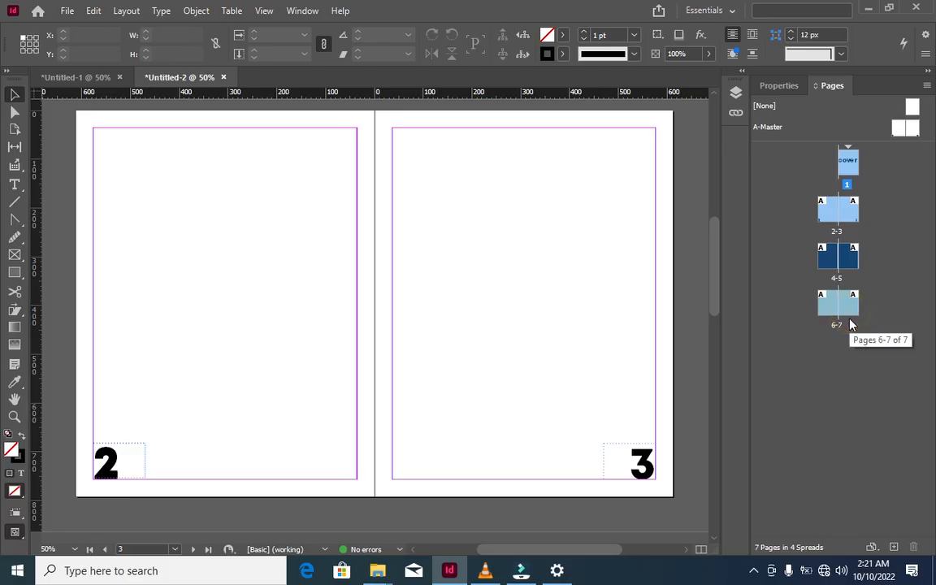
left_click(845, 345)
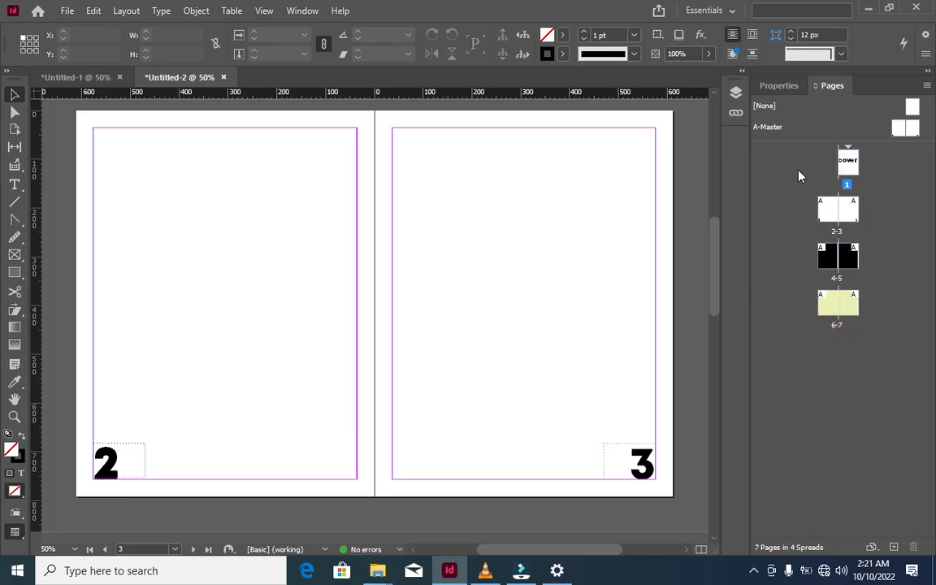
Step: Select all pages from 1 to 7 and turn off Allow Document Pages to Shuffle
left_click(847, 161)
left_click(822, 204, "shift")
left_click(845, 210, "shift")
left_click(827, 256, "shift")
left_click(847, 256, "shift")
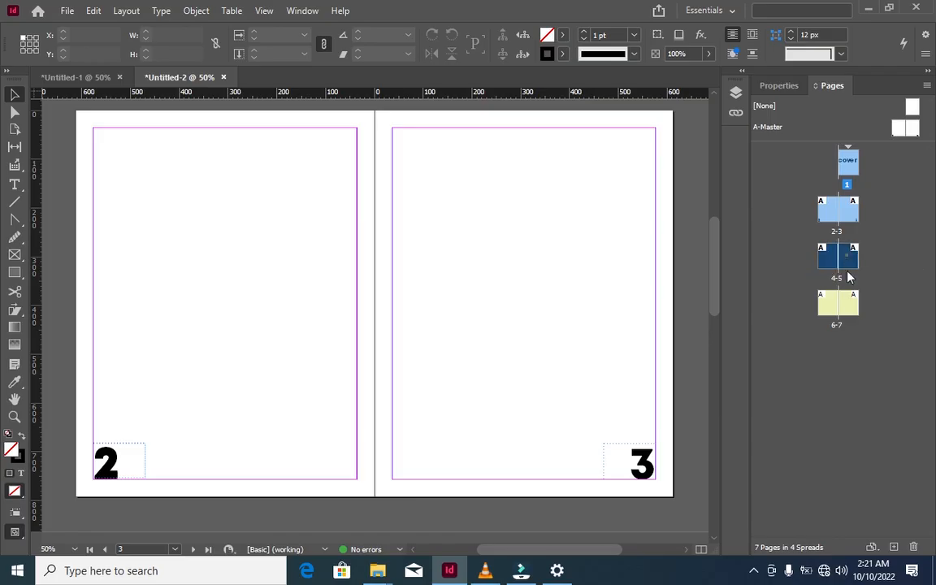
left_click(825, 298, "shift")
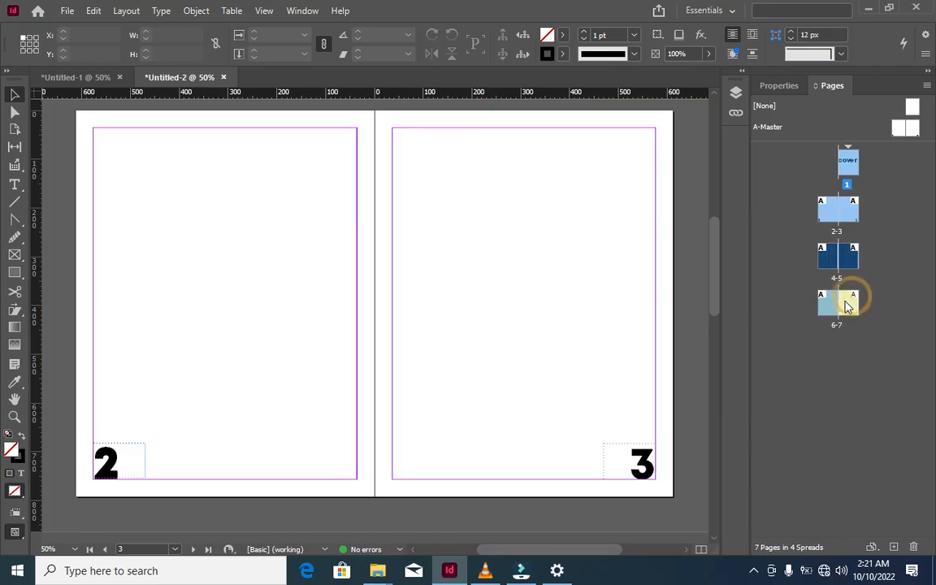
left_click(842, 303, "shift")
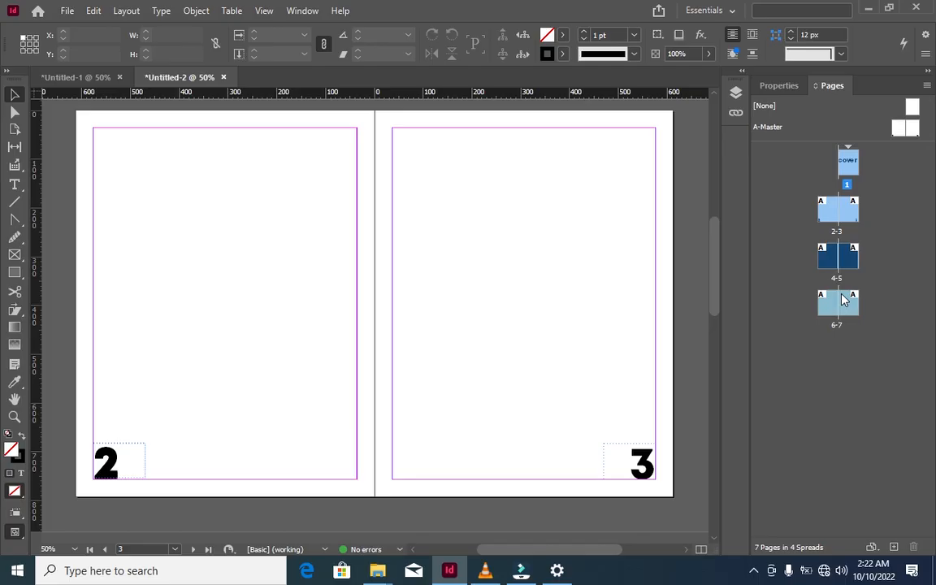
right_click(843, 257)
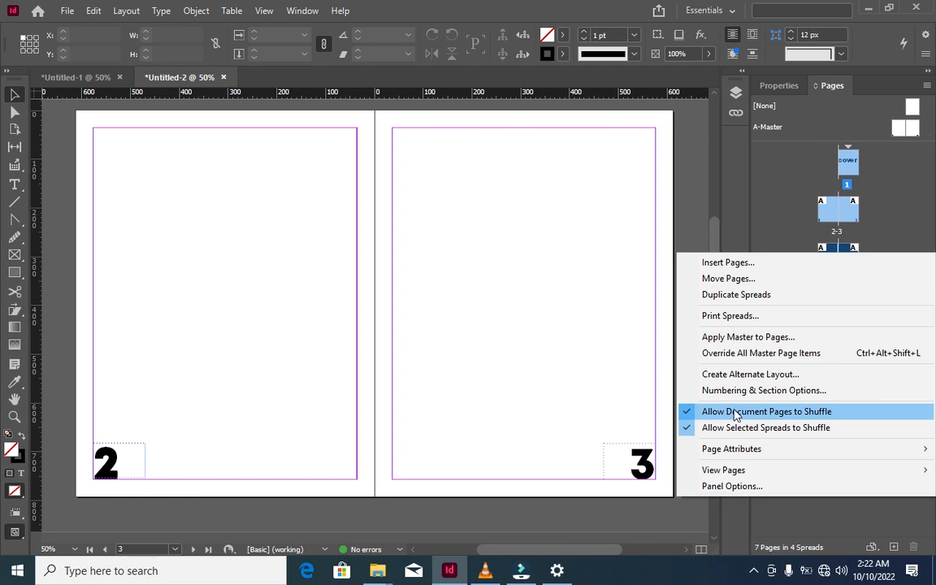
left_click(688, 412)
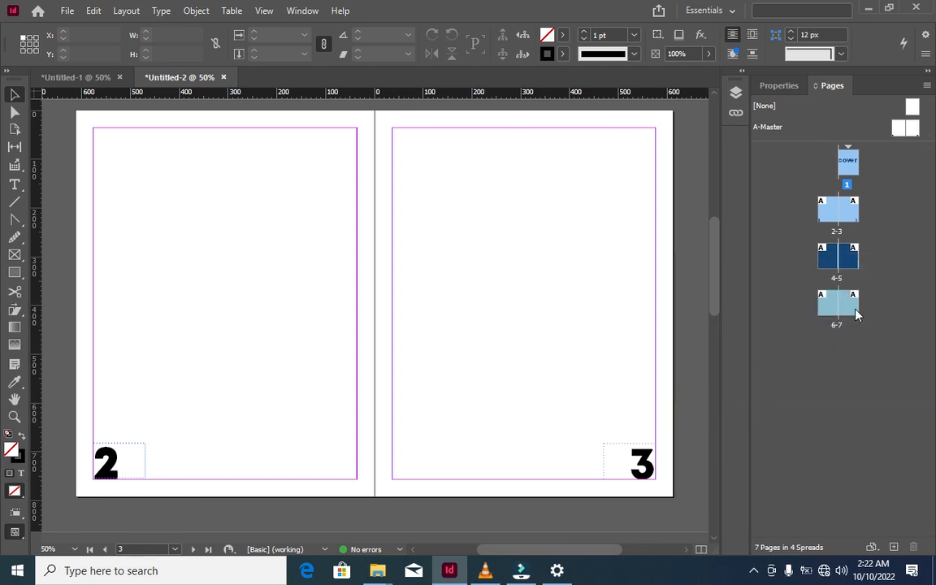
Step: Turn off Allow Selected Spreads to Shuffle for all selected spreads, check both shuffle options and deselect the pages
right_click(857, 313)
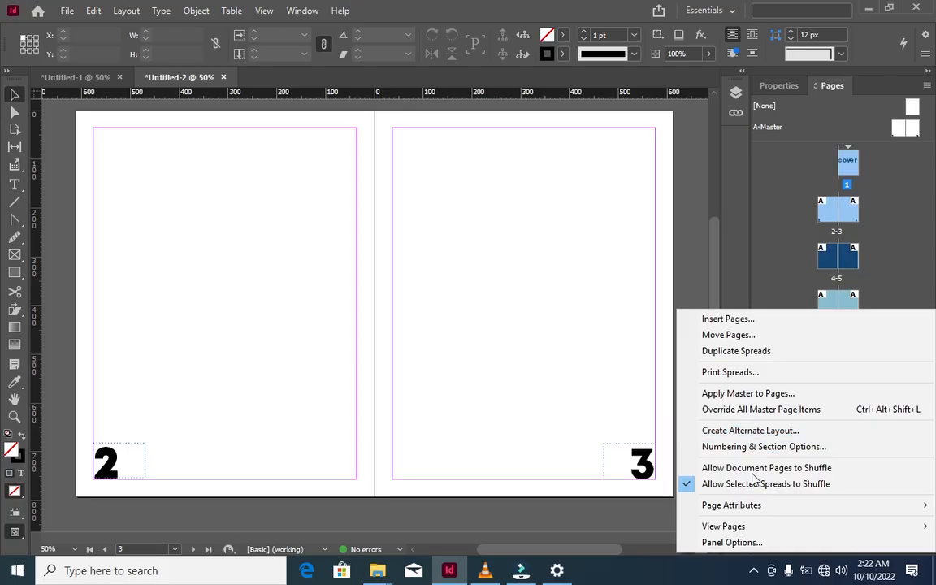
left_click(693, 484)
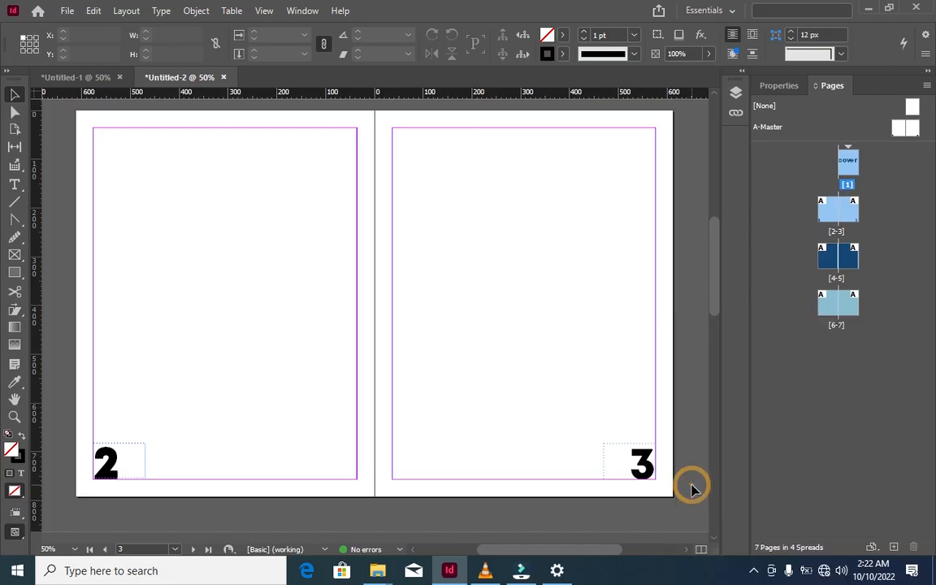
right_click(846, 262)
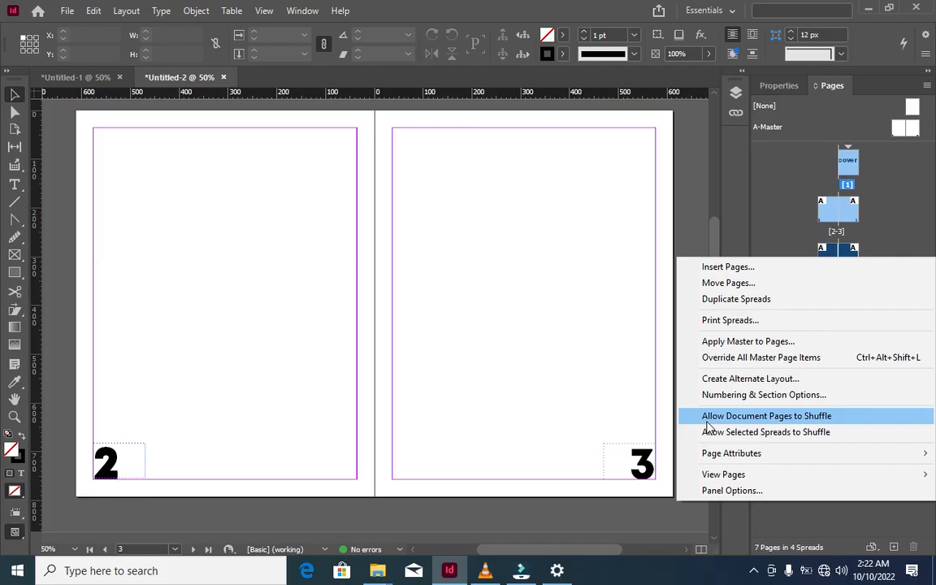
left_click(910, 220)
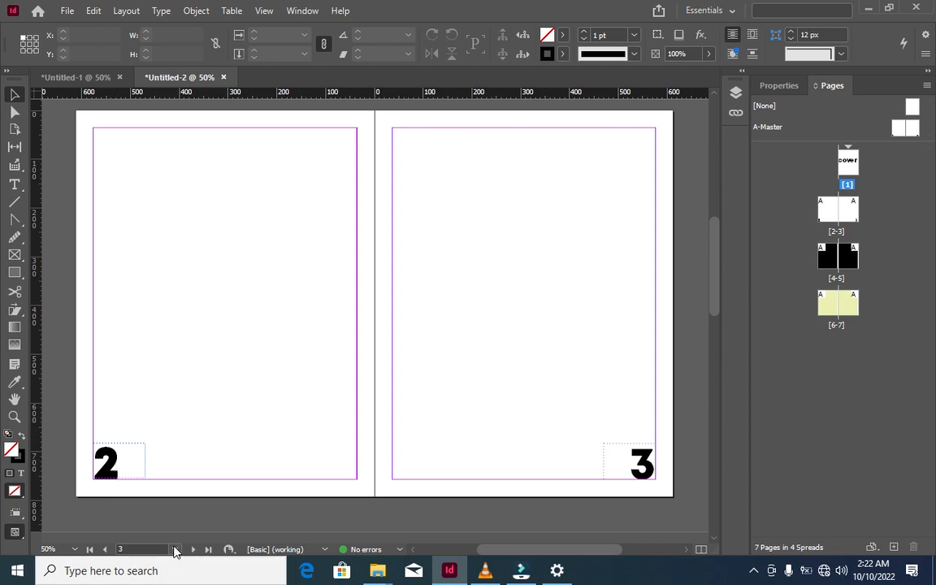
Step: Go to page 2 and start a new section there with page numbering at 1, accepting the duplicate page number
left_click(174, 549)
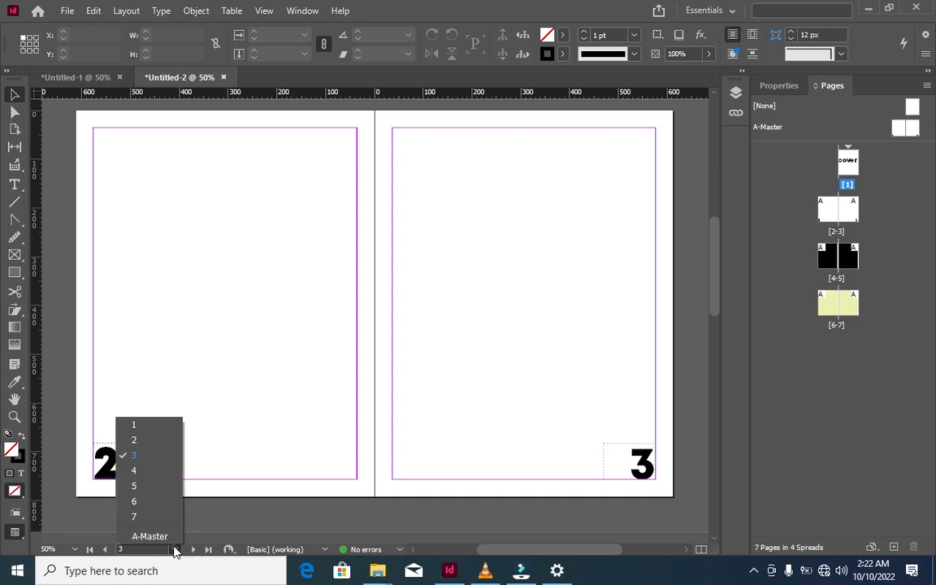
left_click(154, 438)
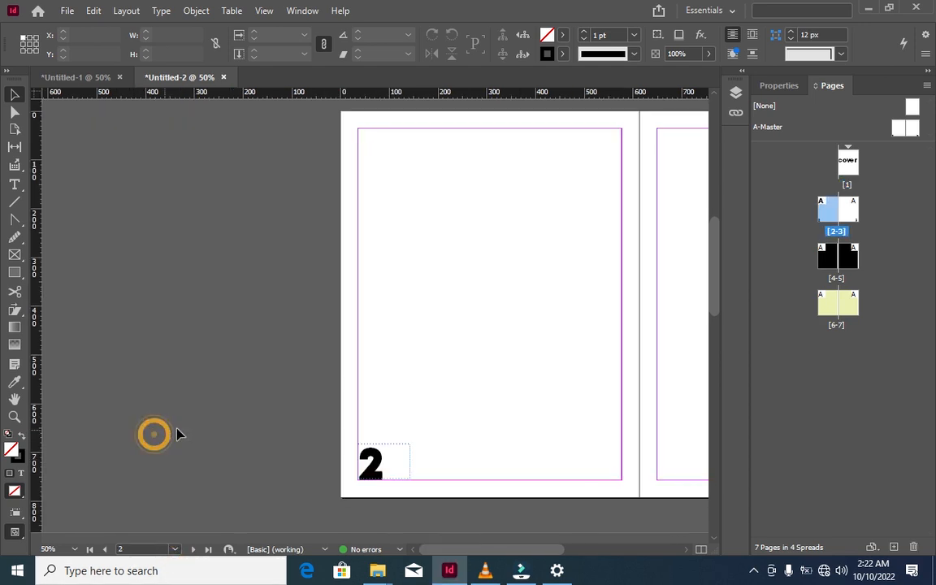
right_click(825, 210)
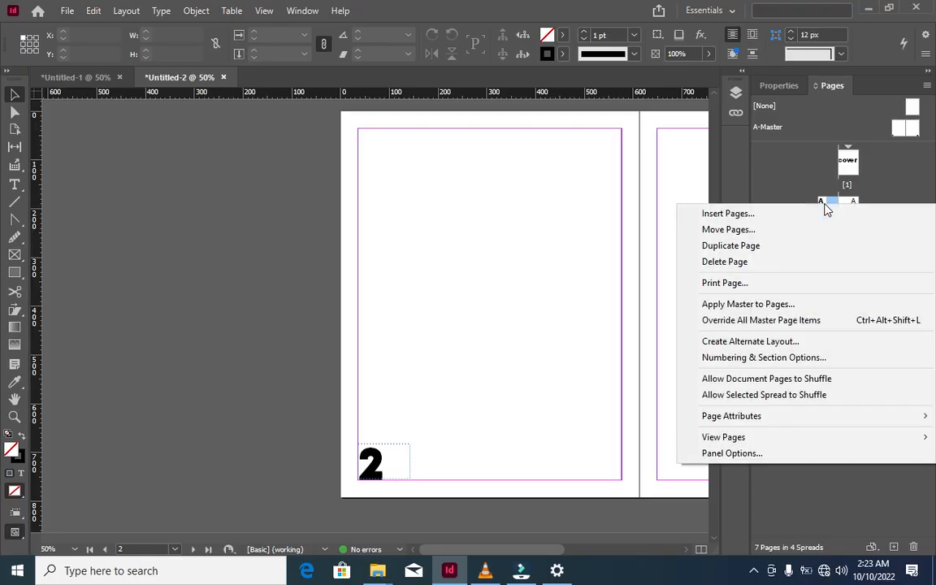
left_click(816, 362)
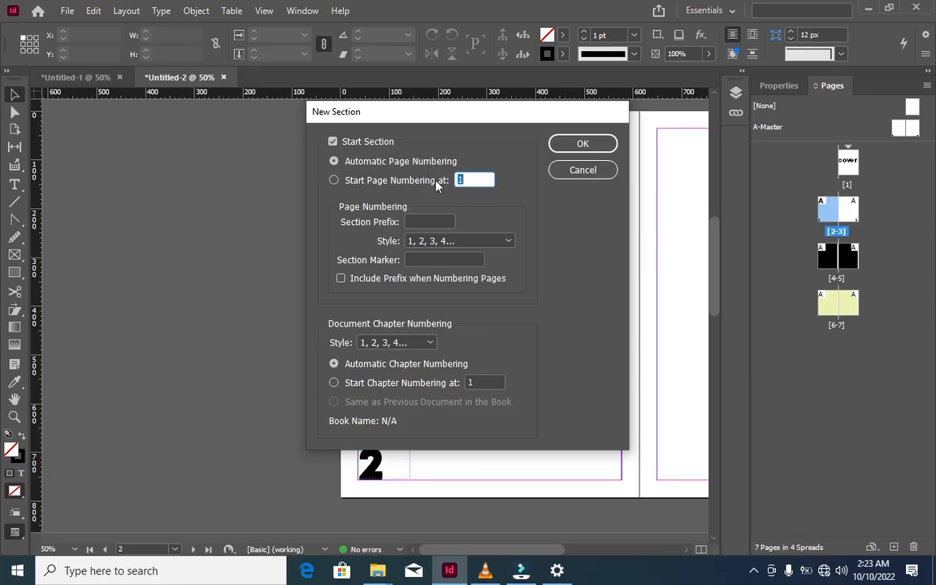
left_click(333, 180)
left_click(586, 144)
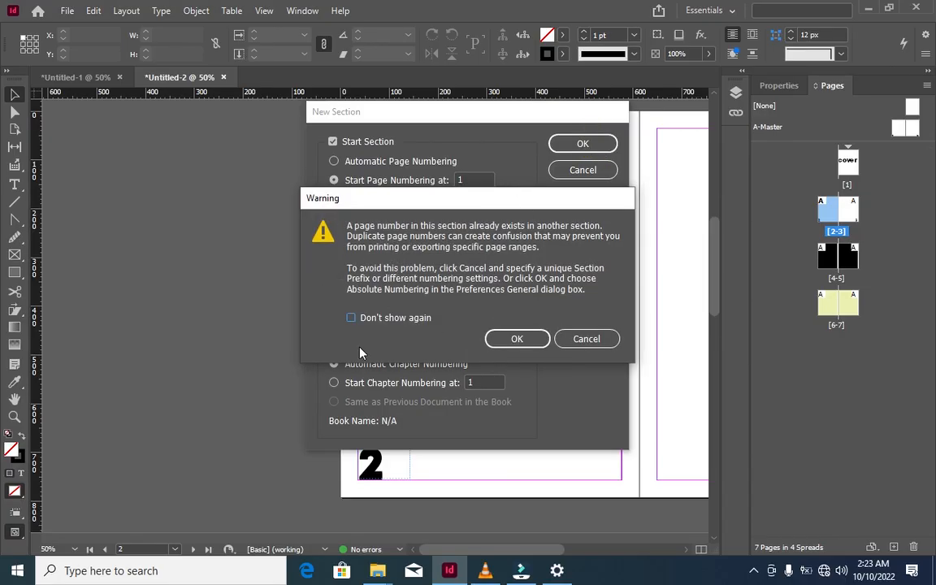
left_click(501, 339)
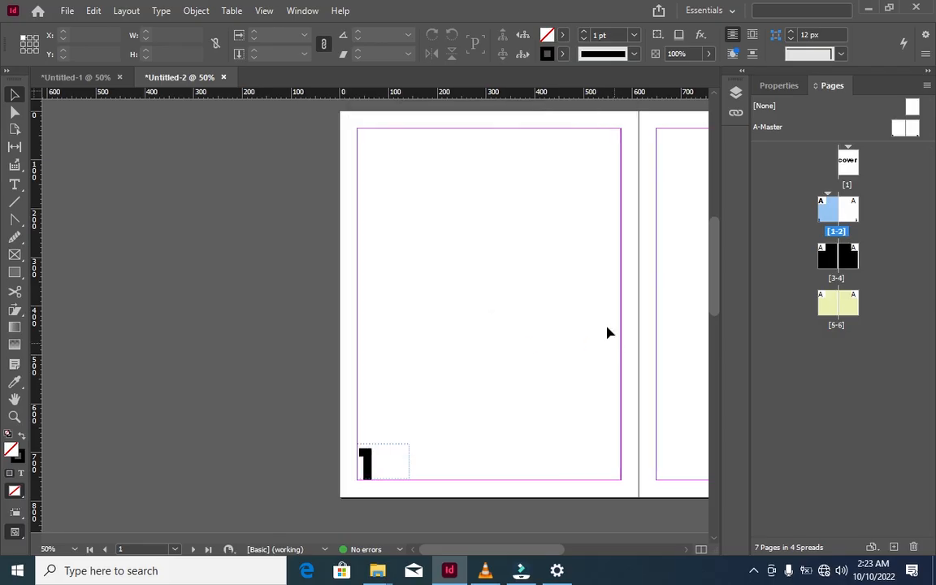
Step: Review the renumbered pages from the cover through to the yellow spread
scroll(606, 330, "down", 3)
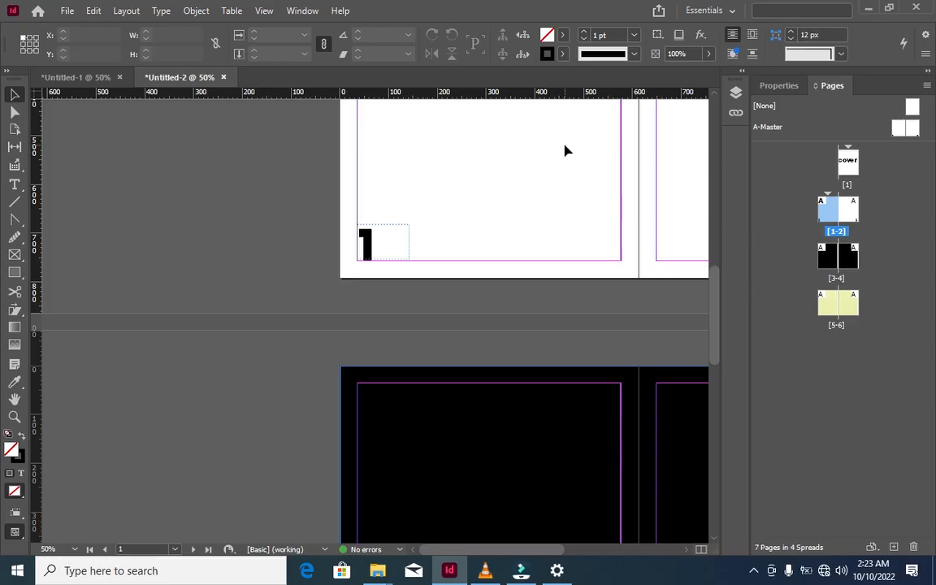
key("ctrl+minus")
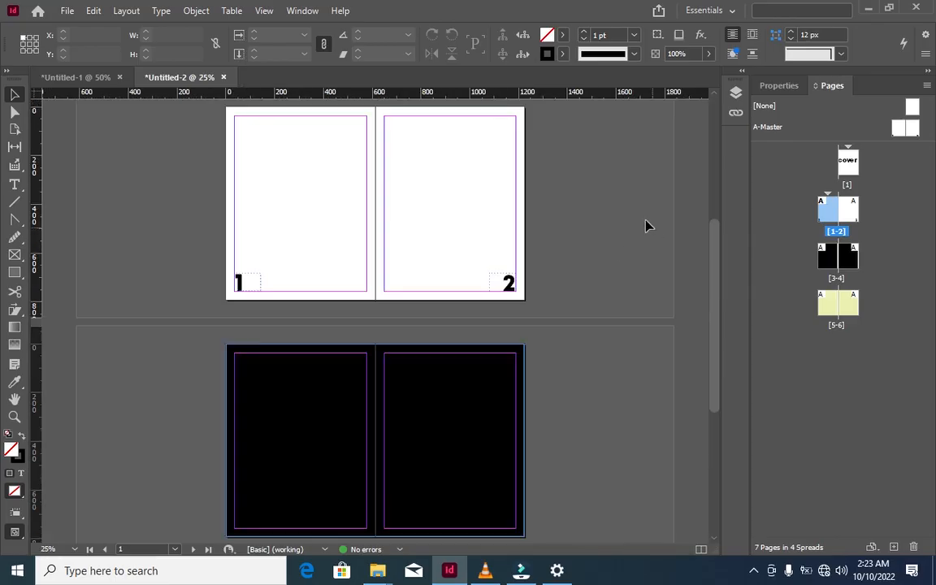
scroll(621, 234, "up", 3)
scroll(621, 234, "down", 2)
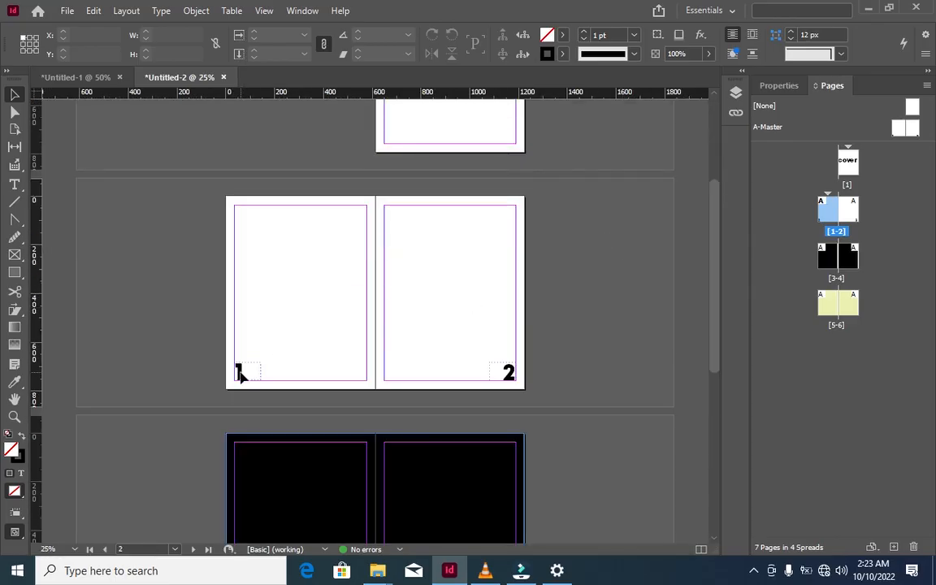
scroll(566, 361, "down", 3)
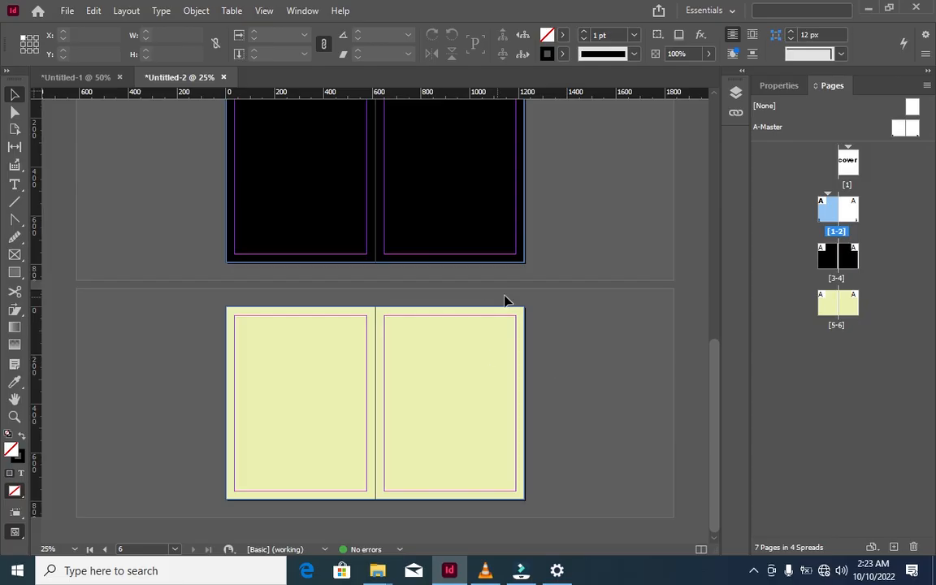
Step: Move the black and yellow rectangles aside to check the page numbers beneath them, and undo both moves
left_click_drag(475, 205, 499, 194)
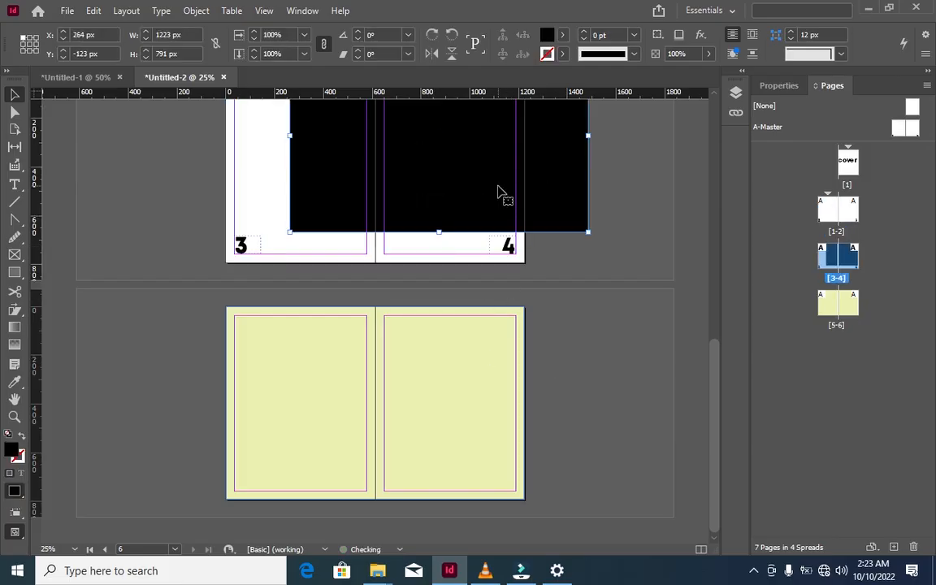
left_click_drag(408, 351, 480, 307)
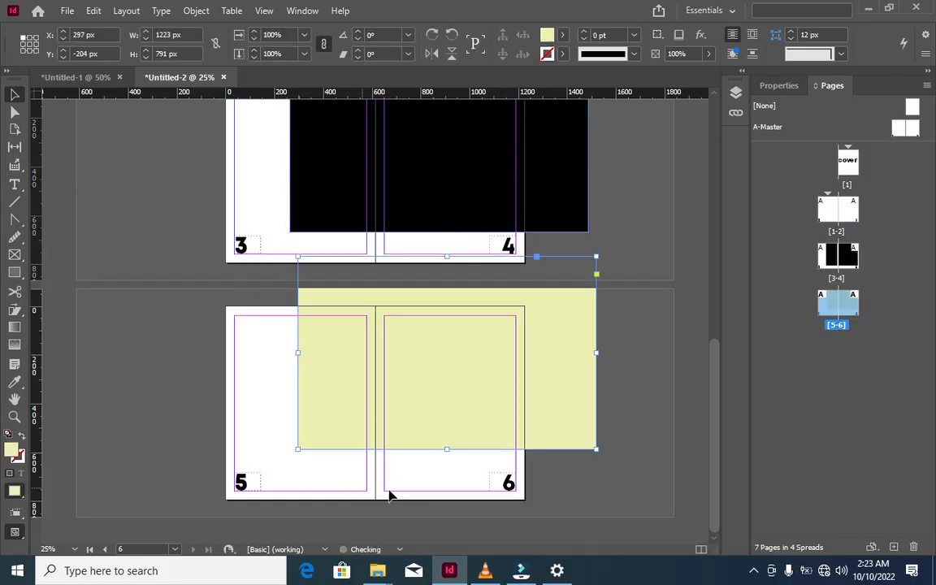
scroll(424, 333, "up", 5)
scroll(424, 333, "down", 5)
scroll(428, 361, "up", 3)
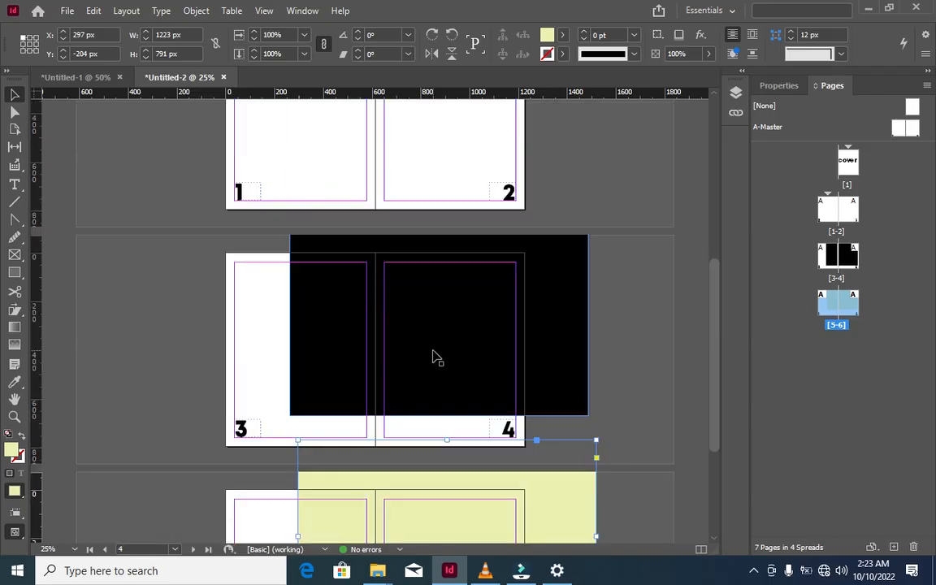
key("ctrl+z")
key("ctrl+z")
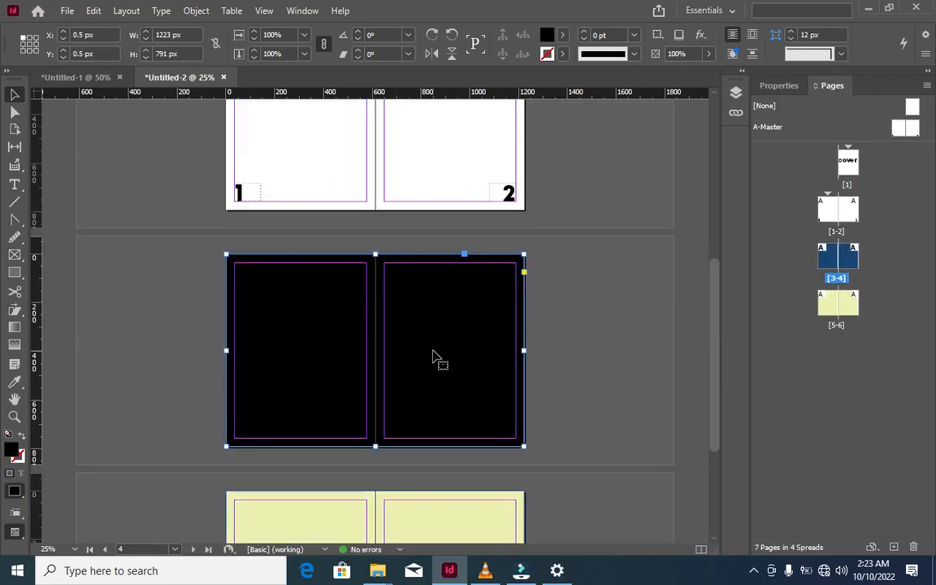
Step: Browse the numbered spreads by going to pages 2 and 3 and returning to page 1 after the cover
scroll(432, 357, "up", 3)
scroll(432, 355, "down", 2)
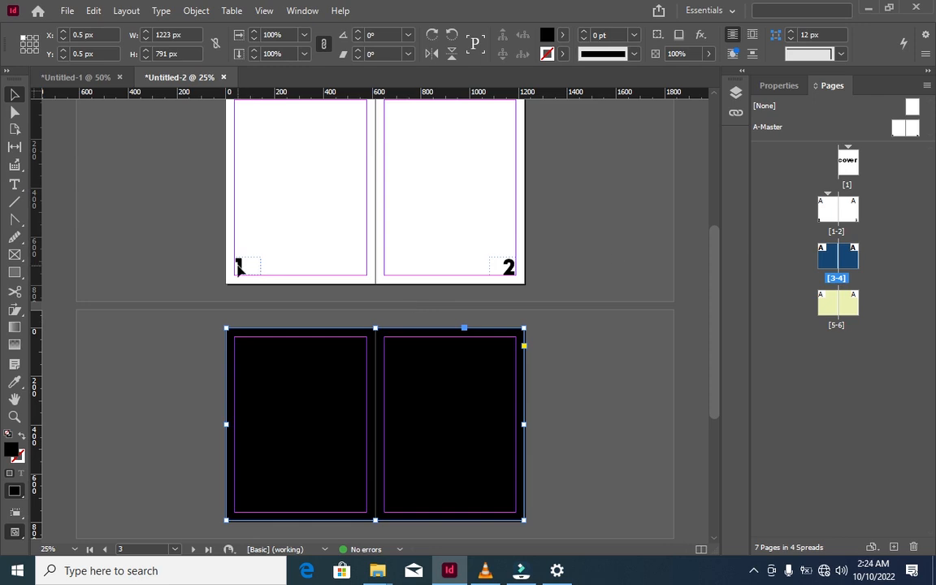
left_click(827, 209)
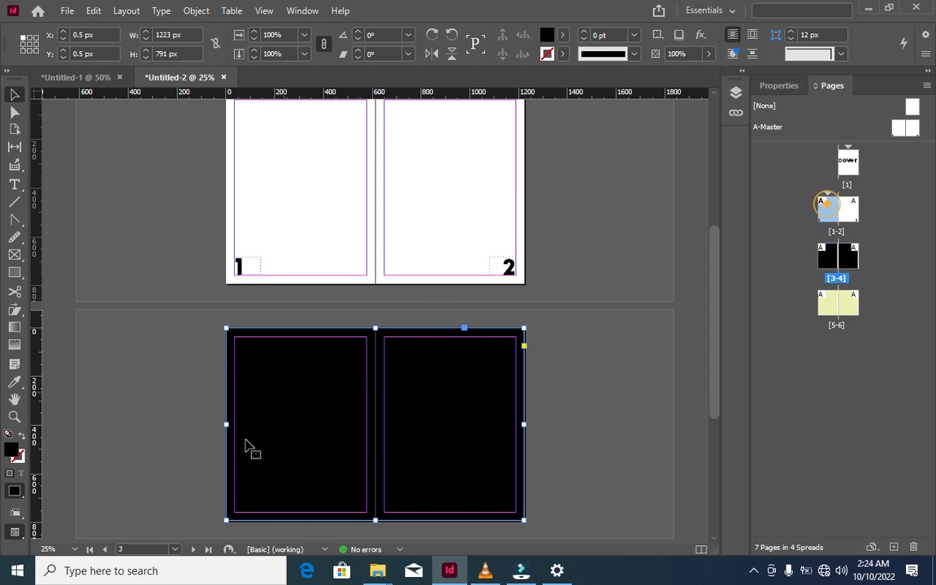
left_click(175, 549)
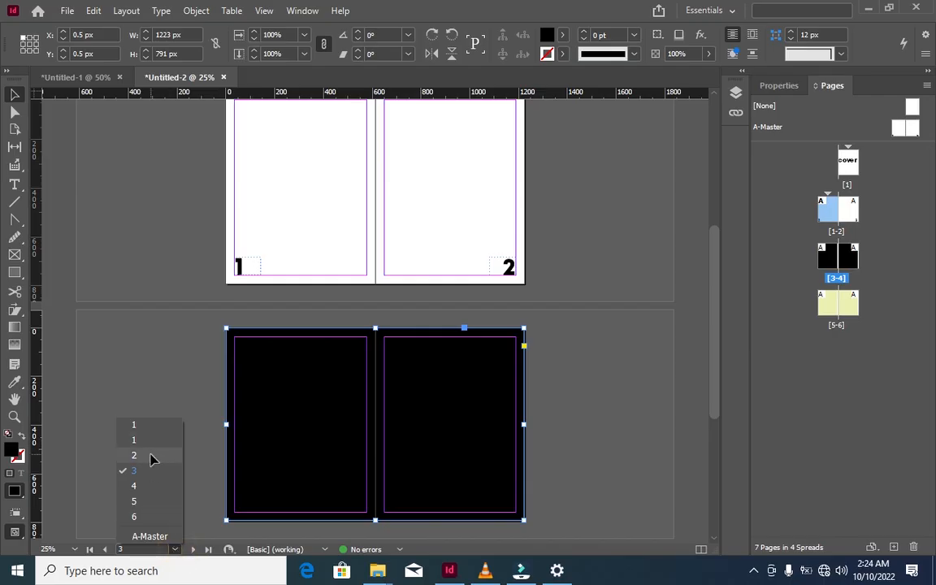
left_click(151, 456)
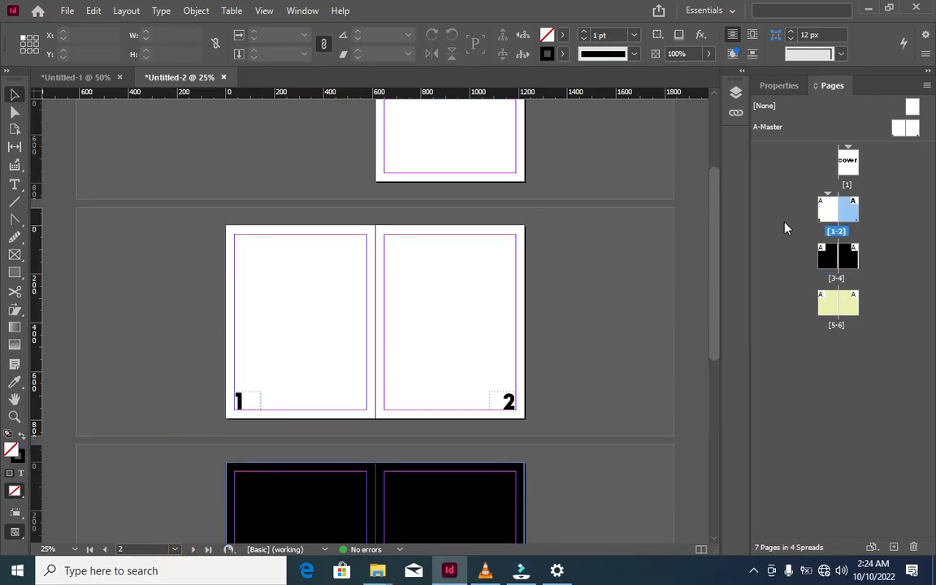
left_click(830, 214)
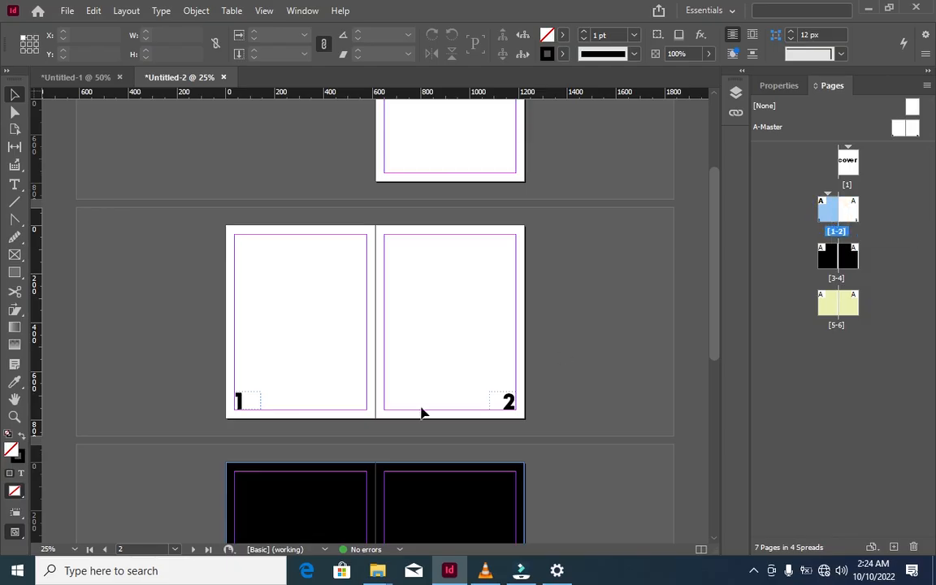
left_click(173, 549)
left_click(164, 532)
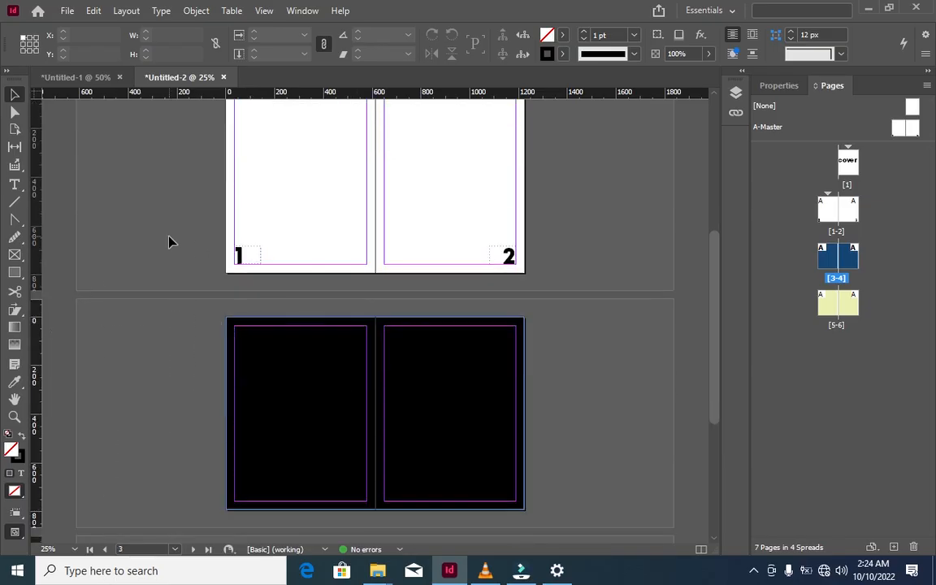
left_click(176, 550)
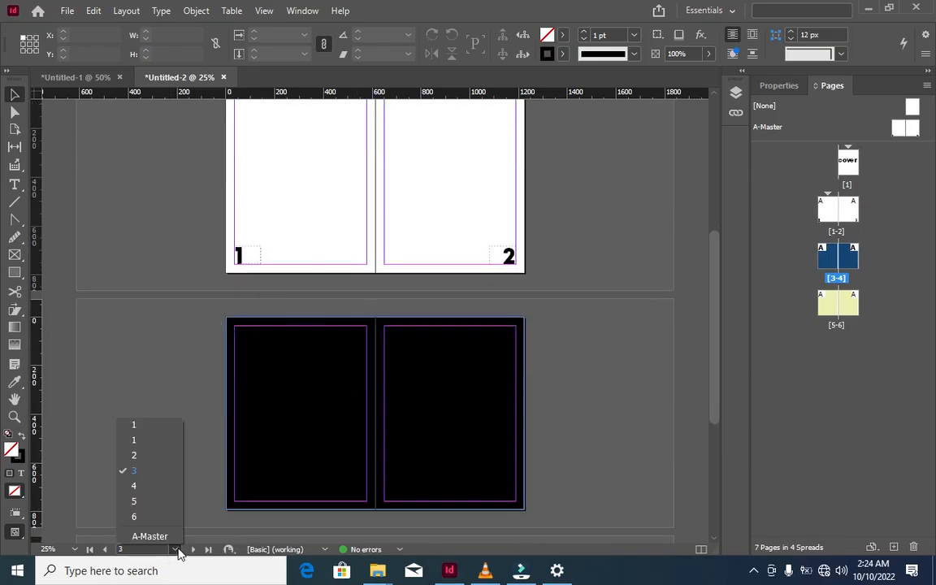
left_click(134, 439)
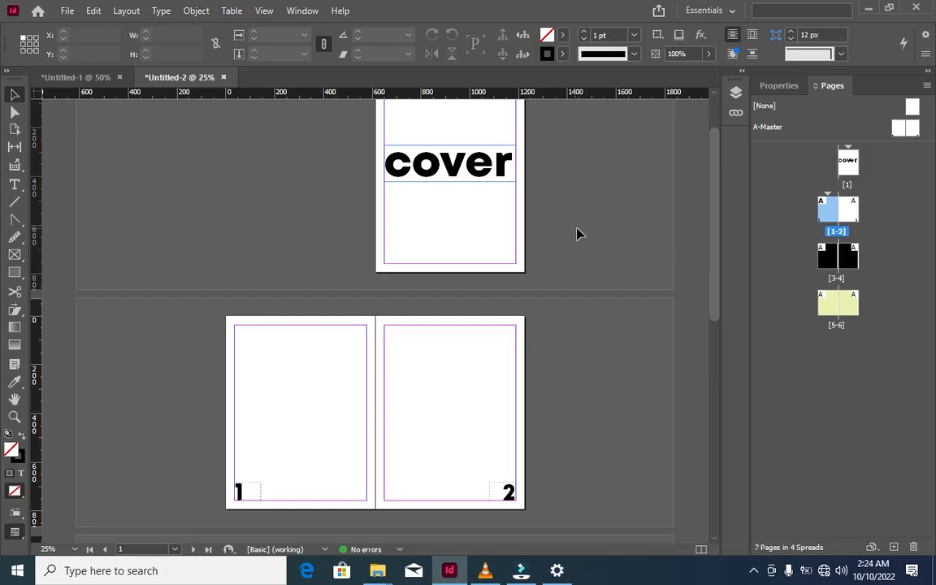
Step: Set the page numbering style of the section after the cover to I, II, III, IV
right_click(825, 216)
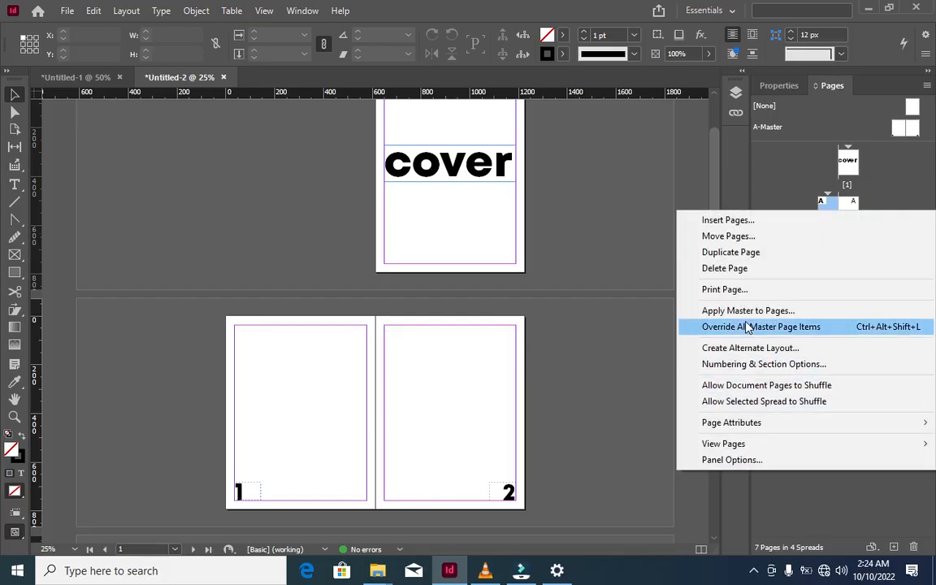
left_click(752, 368)
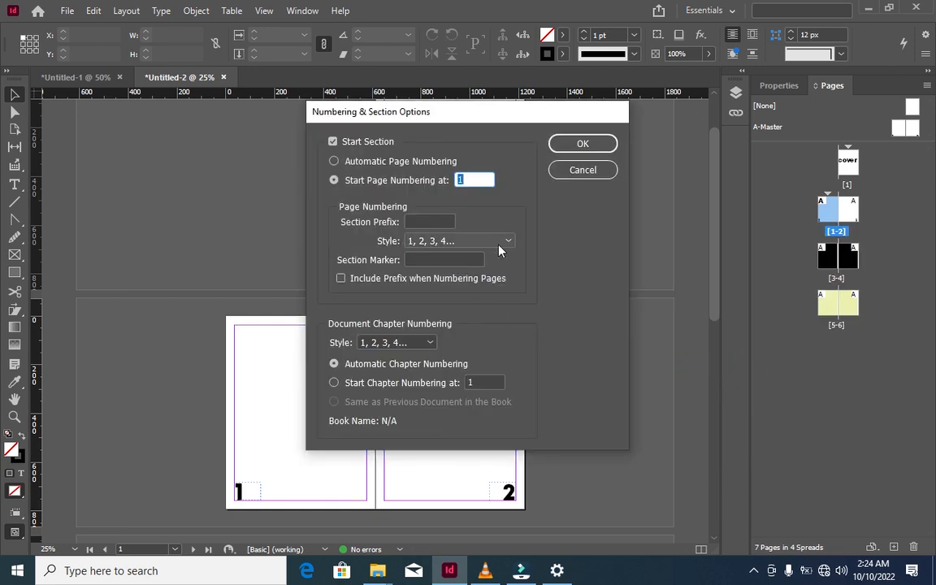
left_click(503, 245)
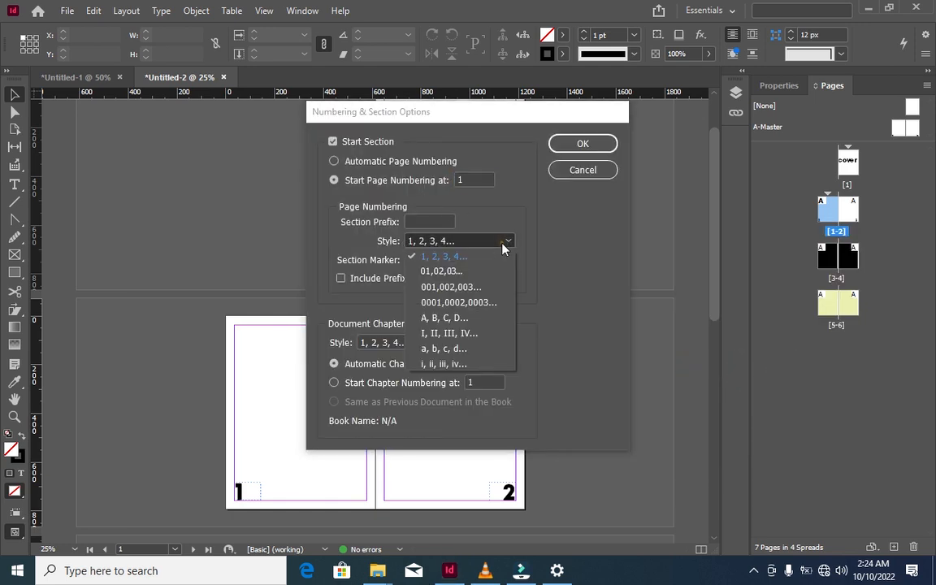
left_click(483, 342)
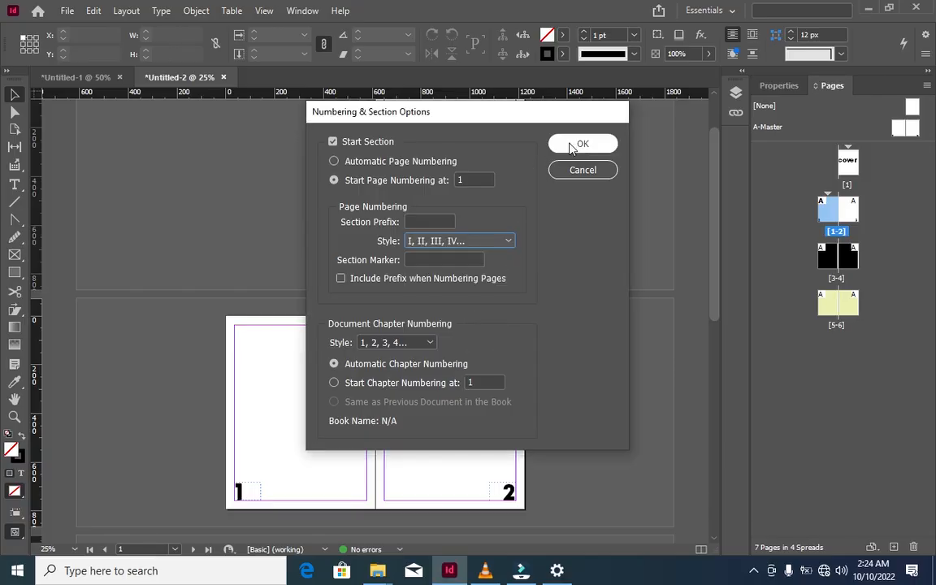
left_click(573, 145)
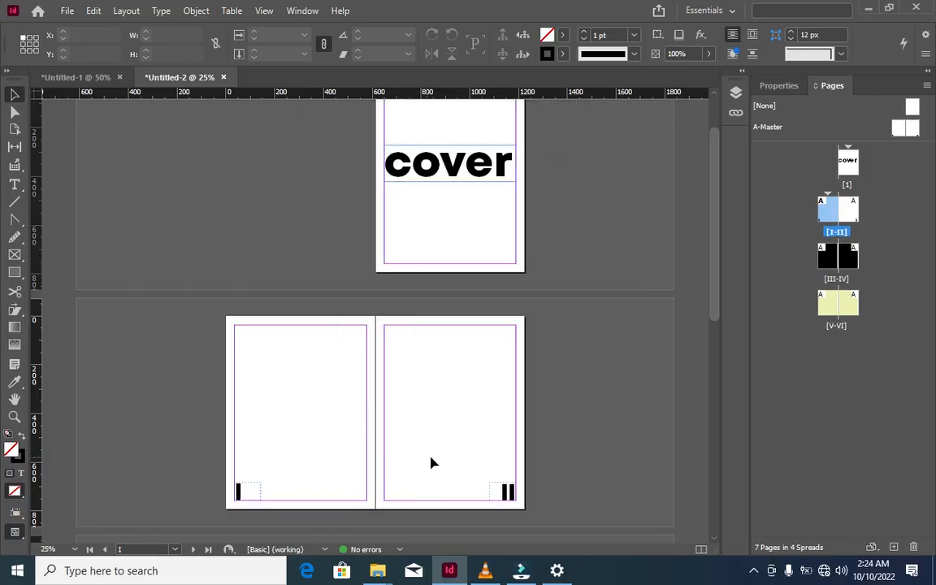
Step: Move the black rectangle and the yellow rectangle off their spreads to uncover the Roman page numbers
scroll(445, 403, "down", 5)
left_click(347, 354)
left_click_drag(396, 312, 398, 302)
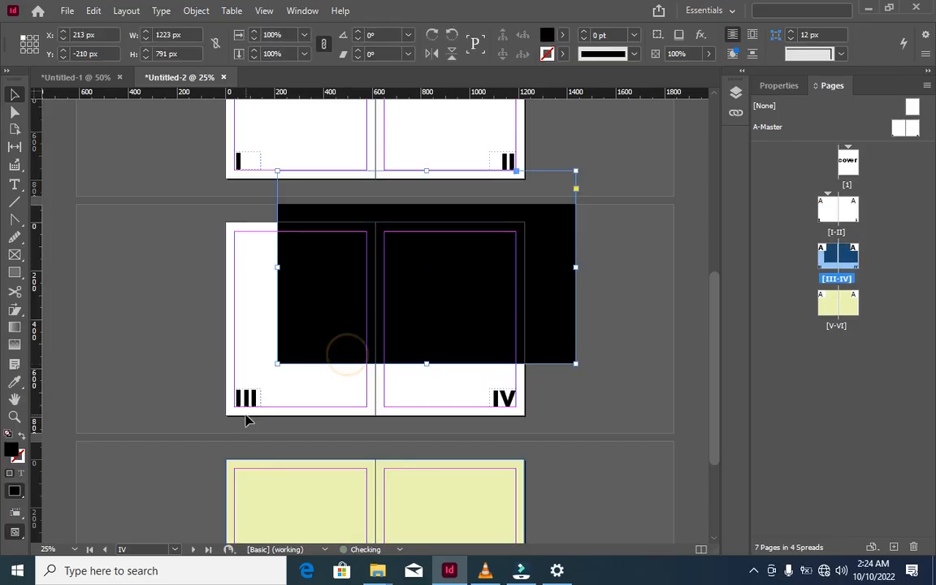
scroll(497, 420, "down", 3)
left_click_drag(415, 369, 449, 325)
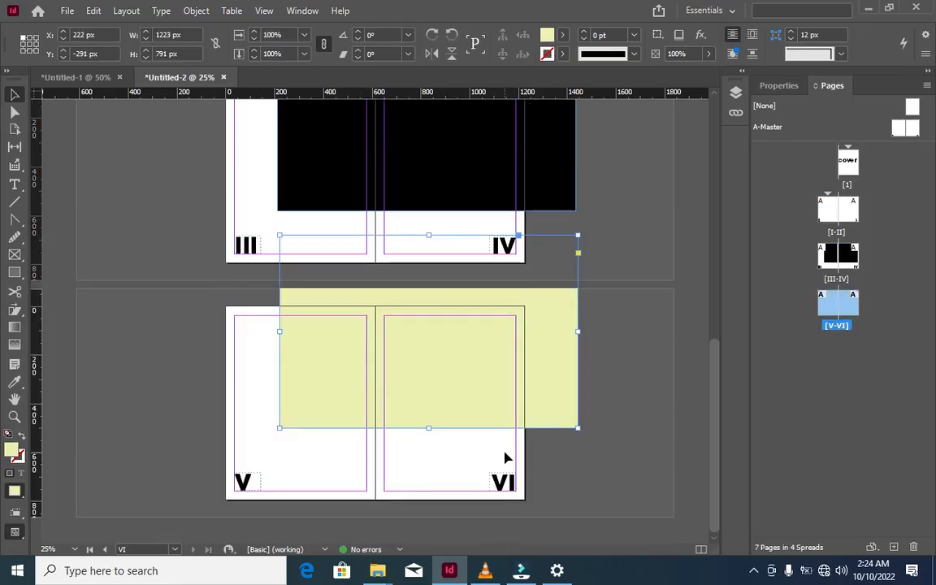
Step: Undo both rectangle moves and the change to Roman page numbering
key("ctrl+z")
key("ctrl+z")
key("ctrl+z")
key("ctrl+z")
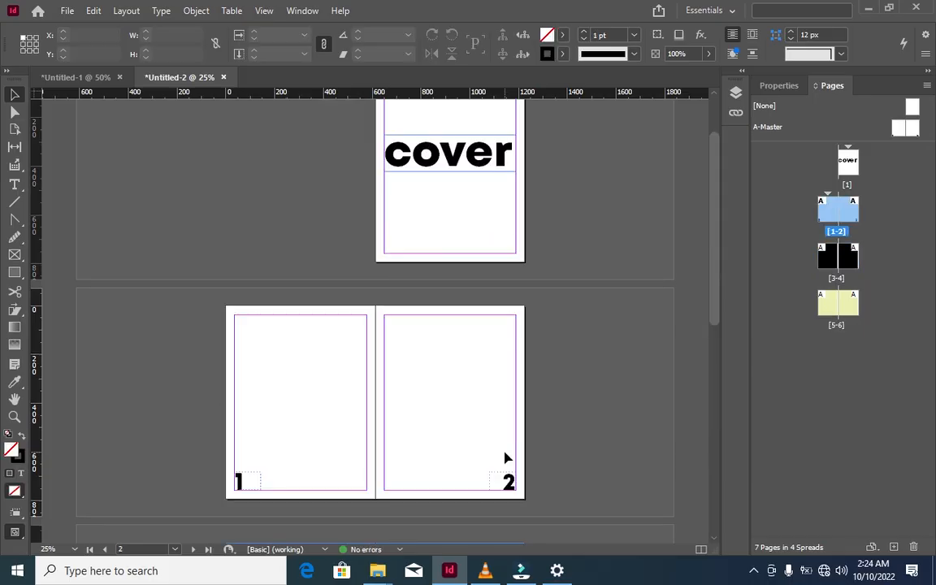
Step: Examine the page numbering styles offered for the section after the cover and cancel the section options
right_click(822, 207)
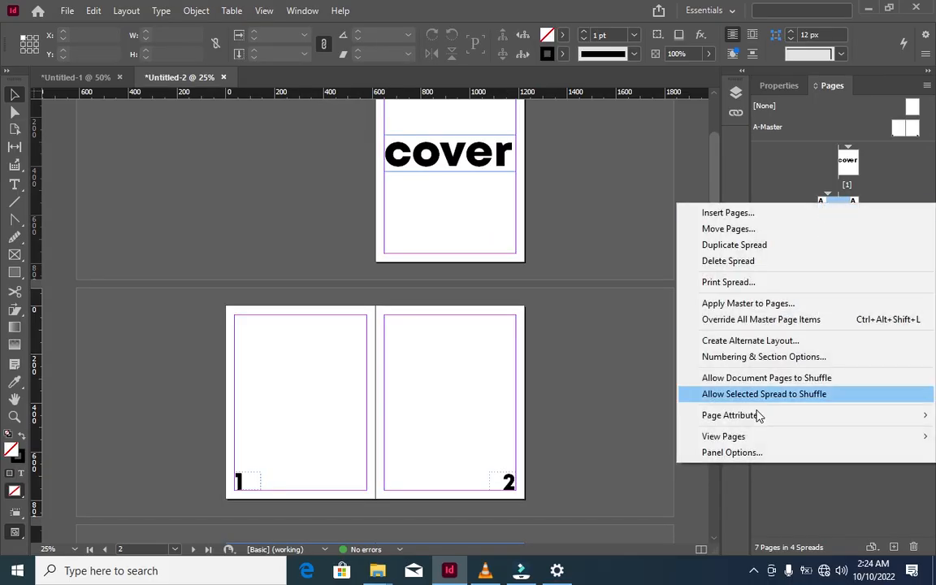
left_click(755, 357)
left_click(492, 240)
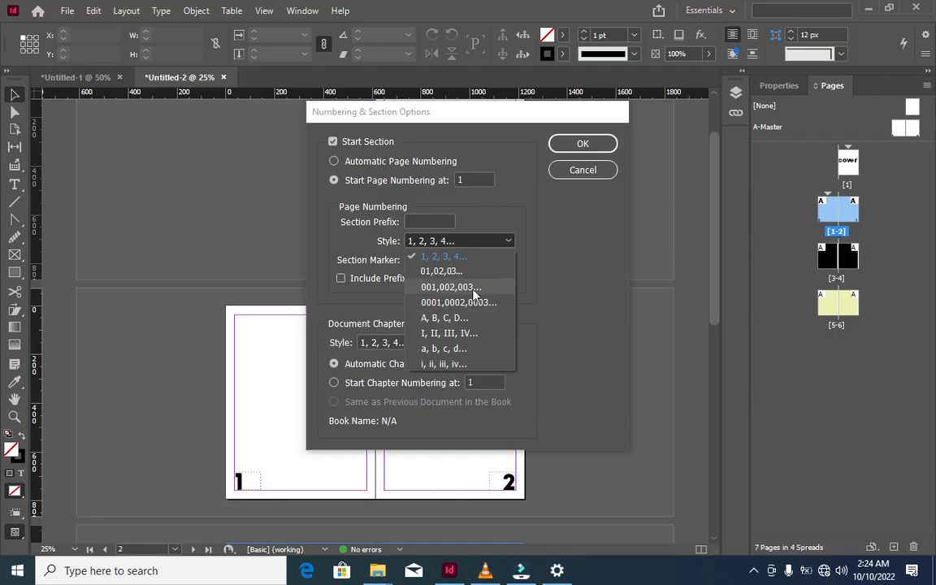
left_click(586, 170)
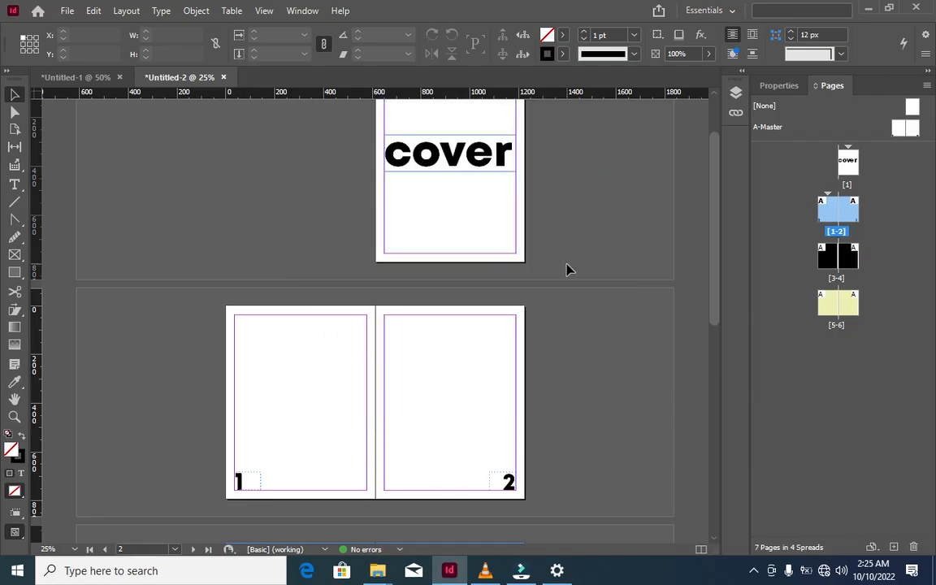
Step: Review the black and yellow spreads, selecting each rectangle in turn, and go to page 6
scroll(568, 268, "up", 1)
scroll(564, 271, "down", 6)
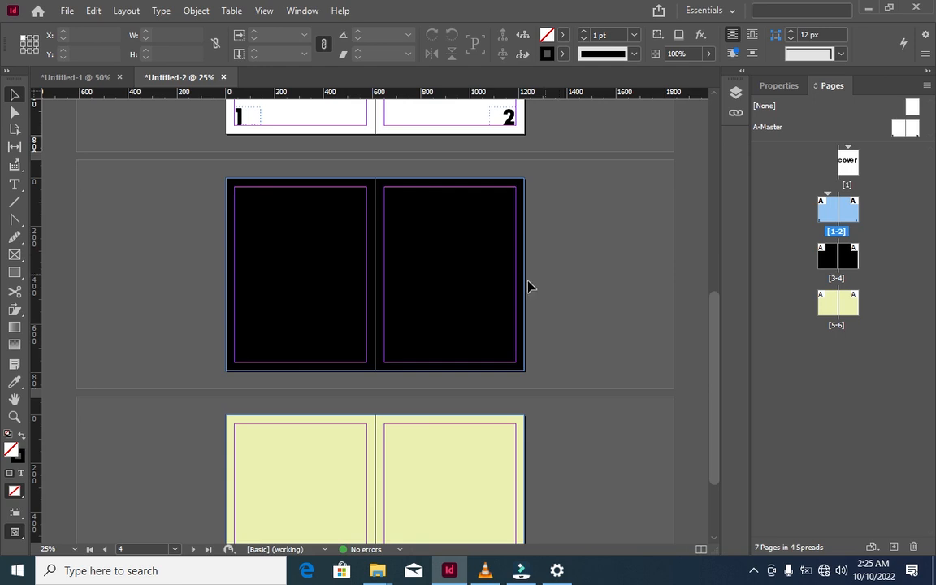
scroll(340, 303, "up", 1)
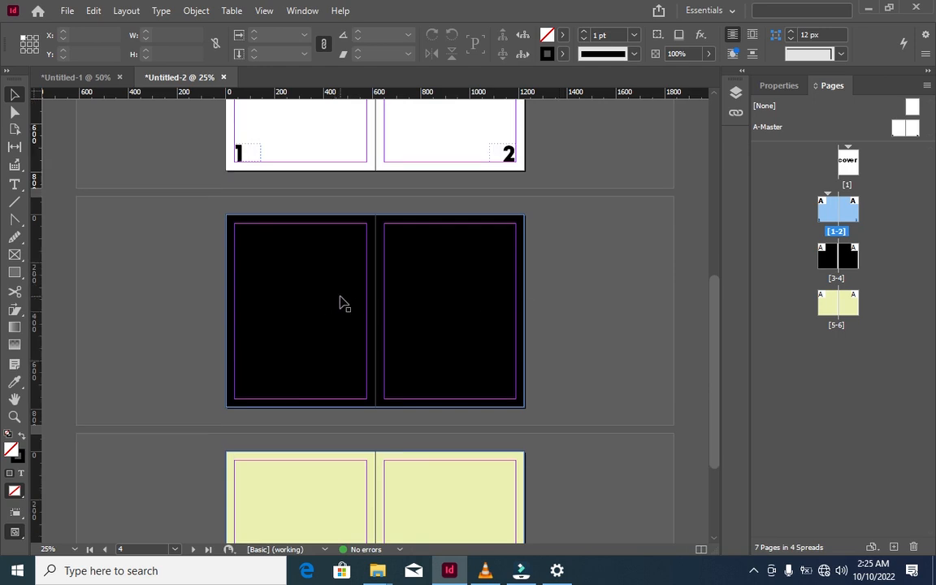
scroll(340, 303, "down", 4)
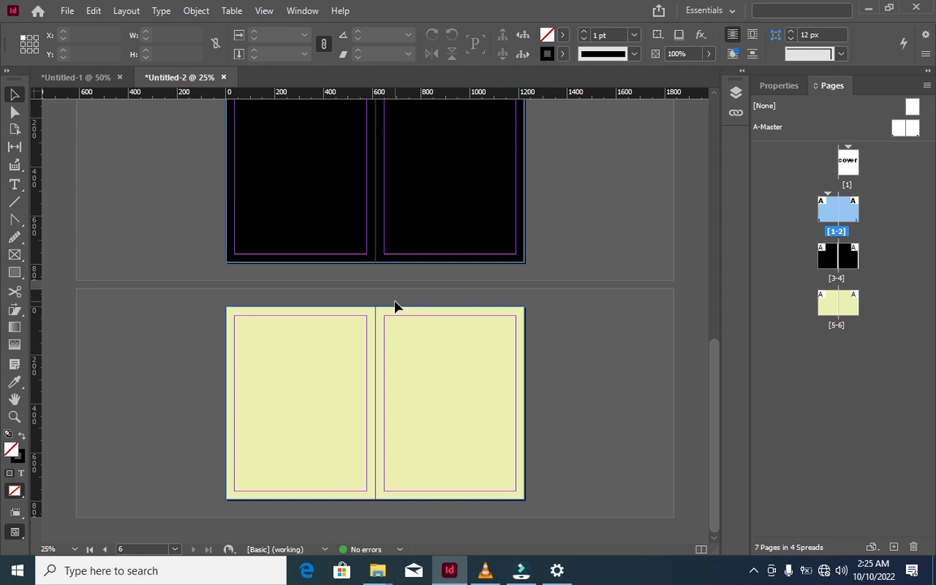
left_click(389, 235)
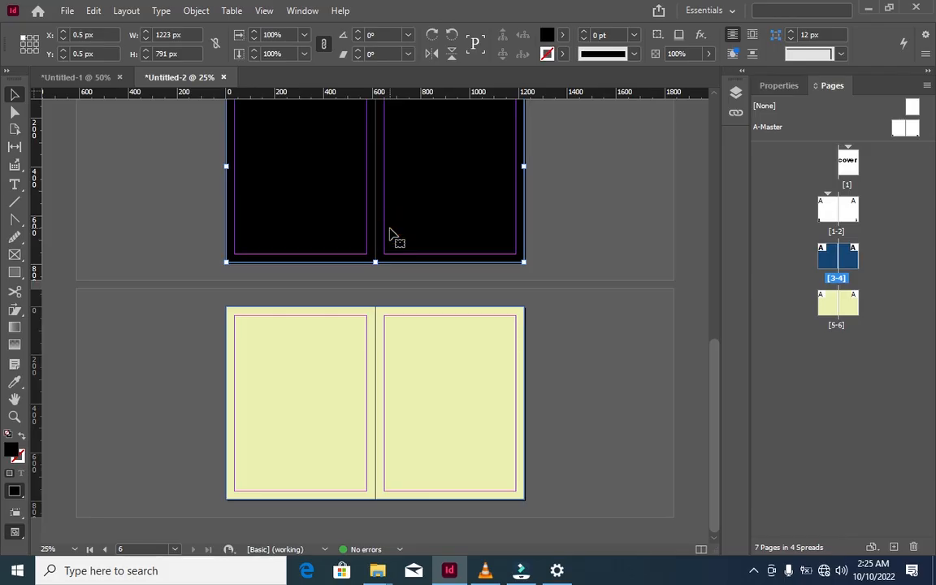
left_click(397, 403)
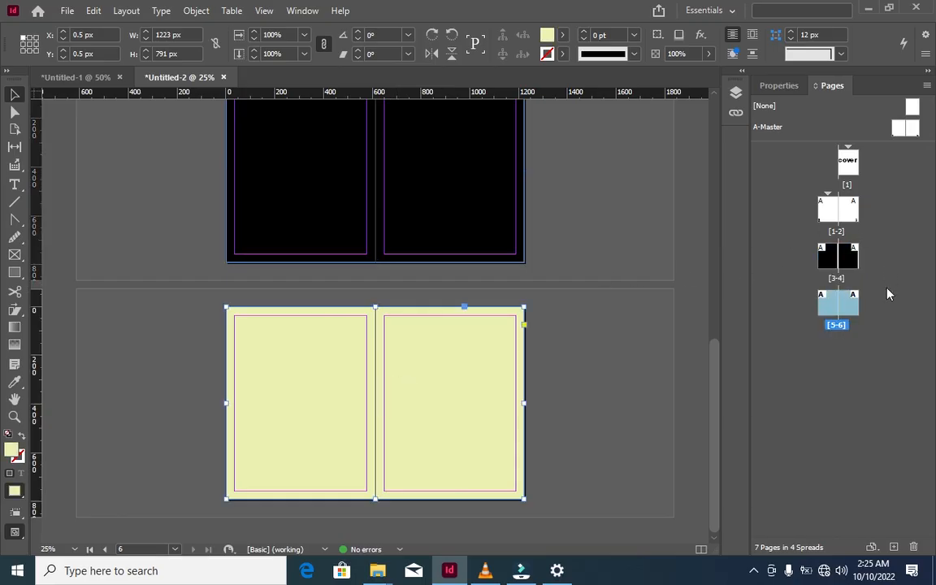
left_click(176, 551)
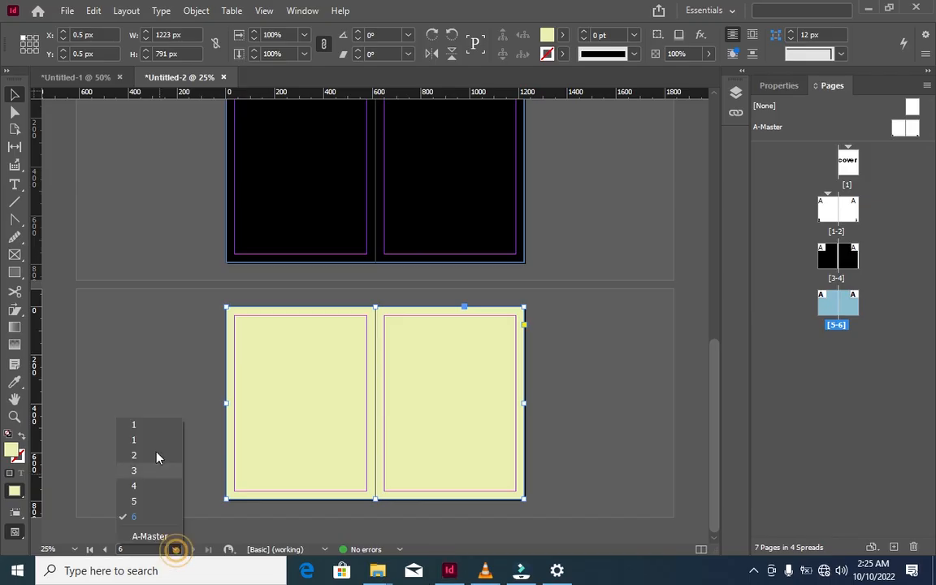
left_click(158, 518)
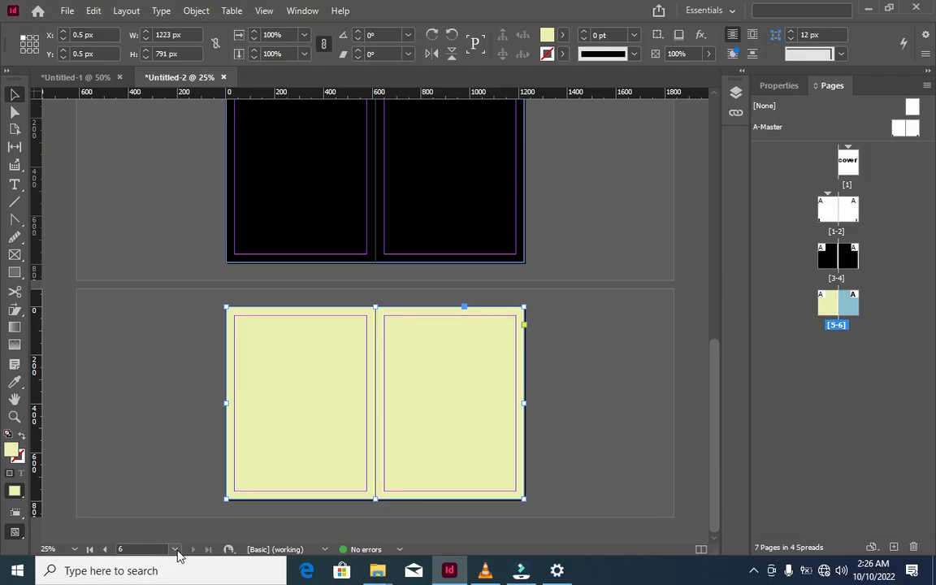
Step: Go to the A-Master spread and expand Layer 1 to list its objects
left_click(175, 549)
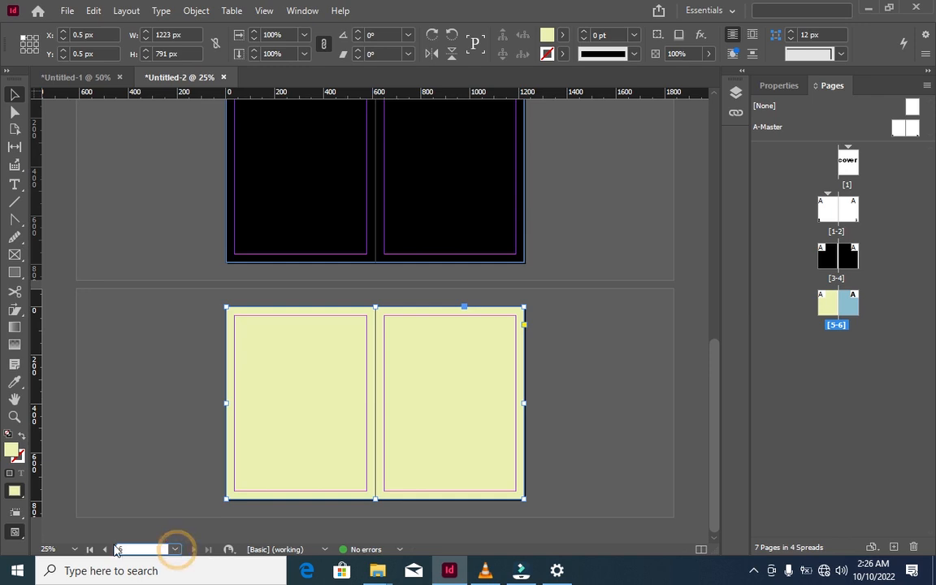
left_click(173, 550)
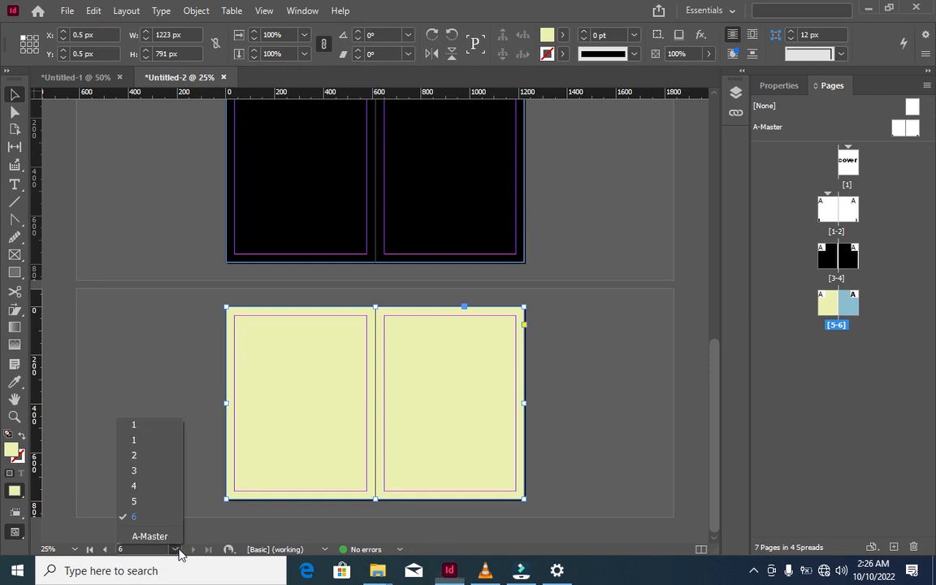
left_click(151, 536)
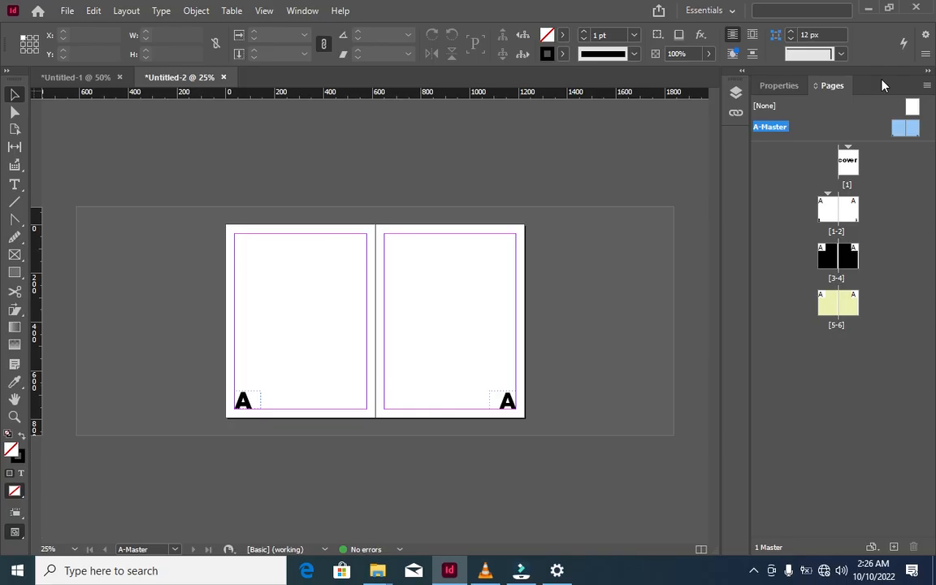
left_click(735, 94)
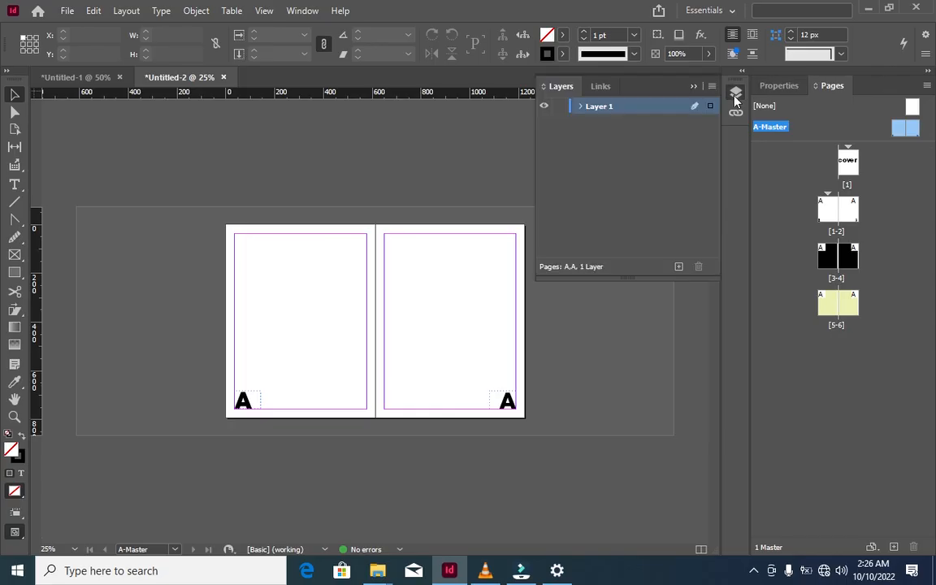
left_click(580, 107)
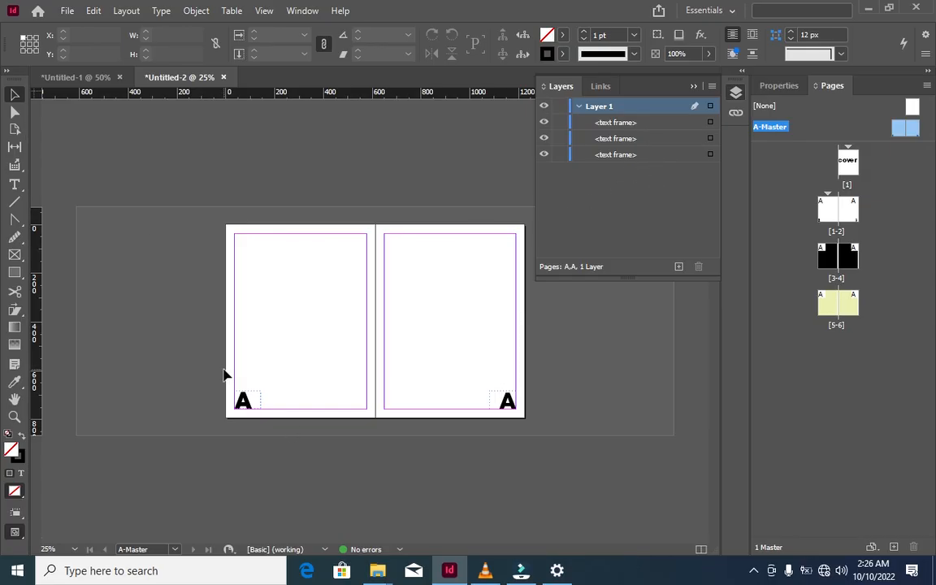
Step: Select the page-number text frames on the A-Master spread and add a new layer named "master pages" above Layer 1
left_click_drag(211, 385, 611, 439)
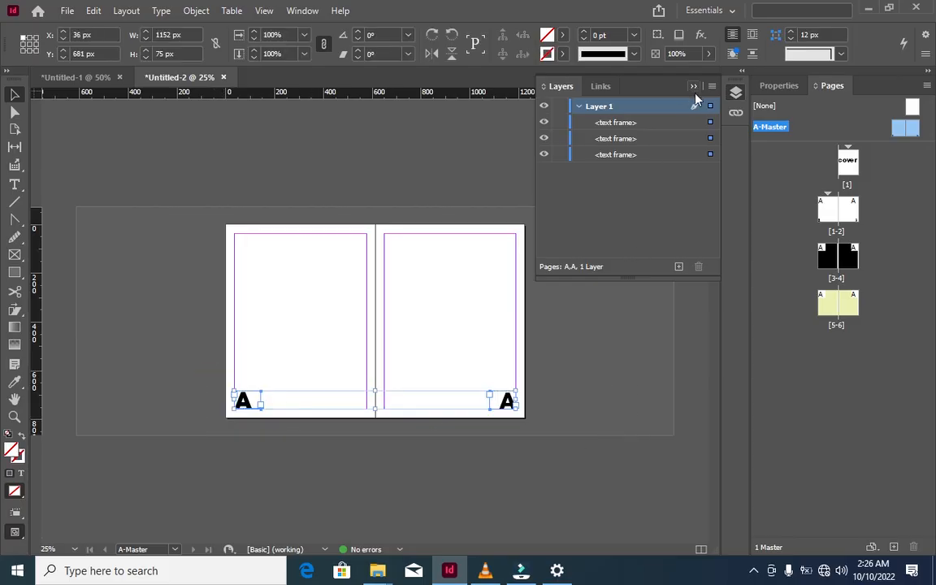
left_click(578, 108)
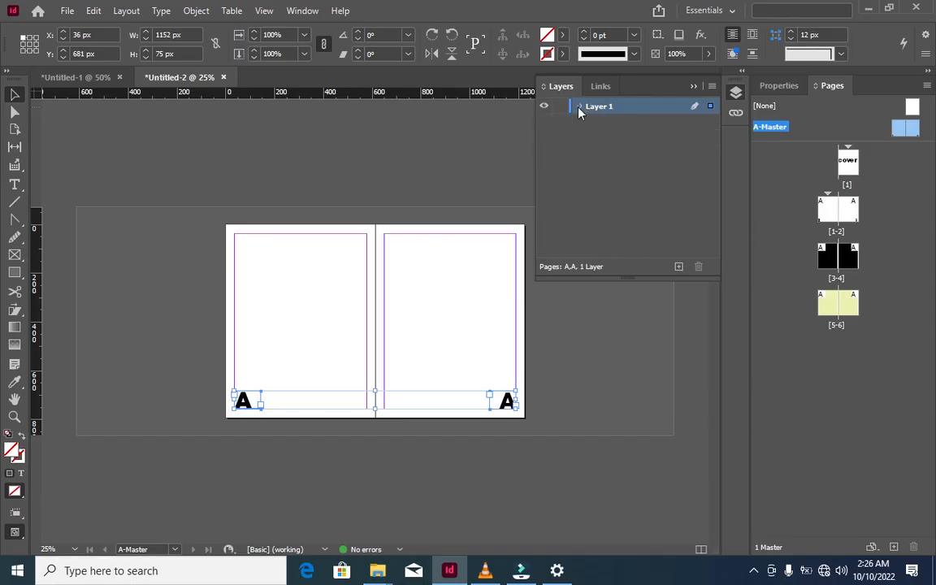
left_click(679, 267)
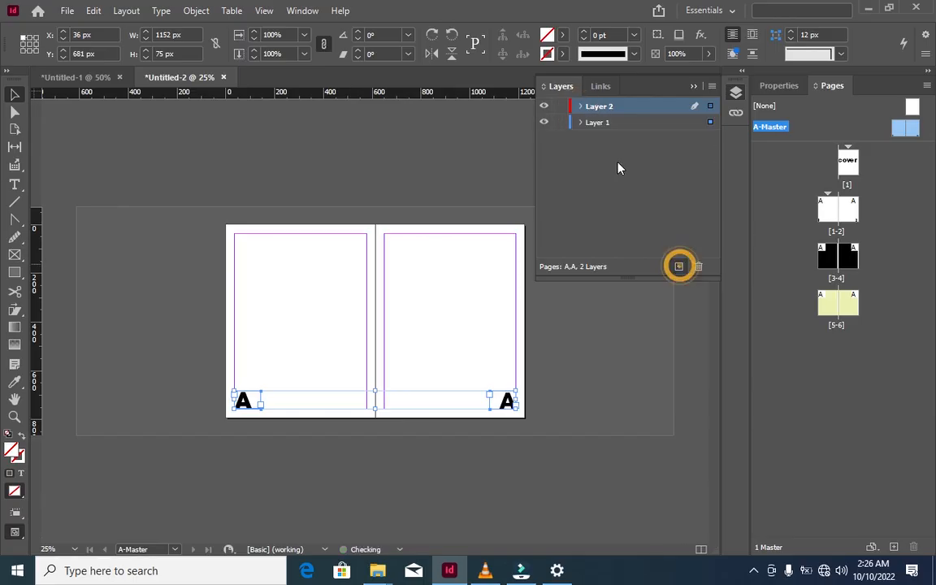
double_click(605, 107)
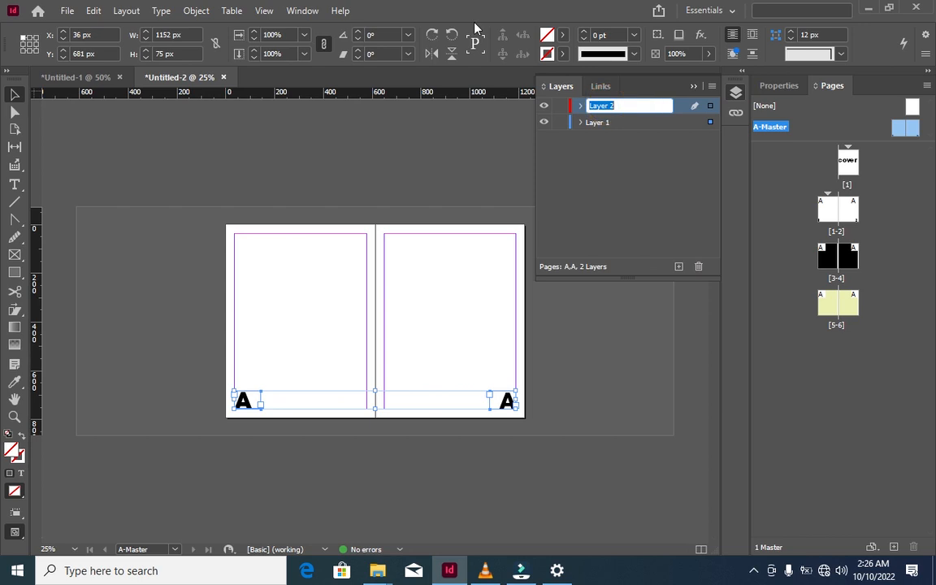
type("master")
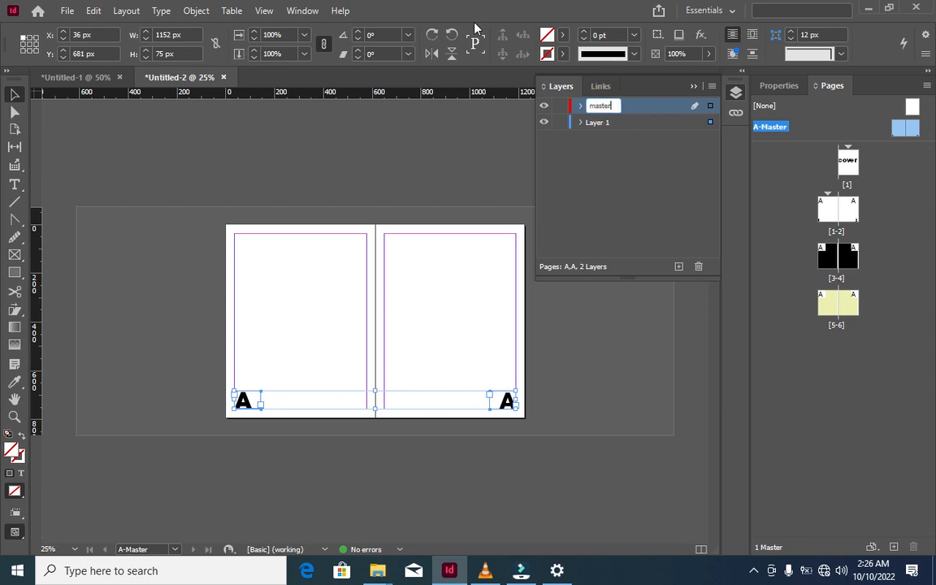
type(" pagg")
key("BackSpace")
type("es")
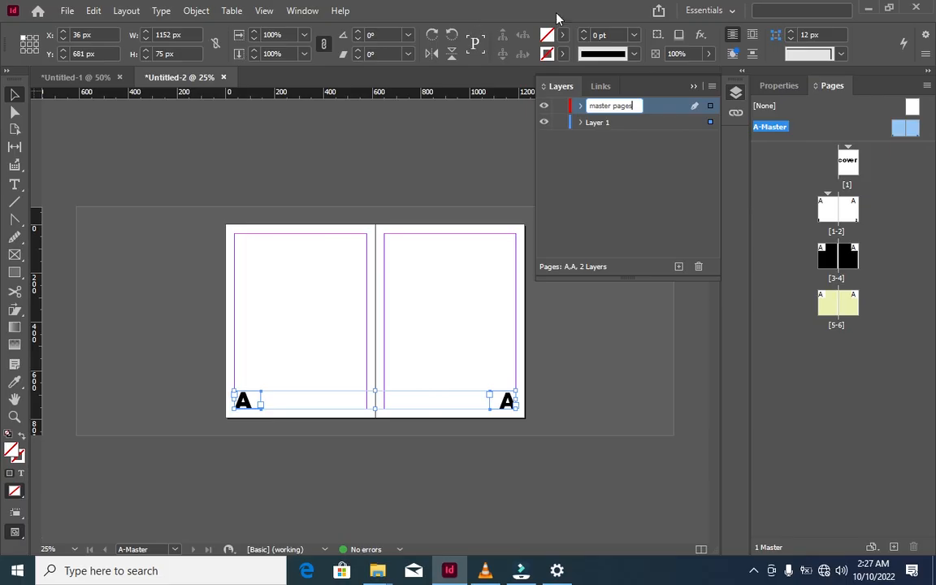
left_click(662, 113)
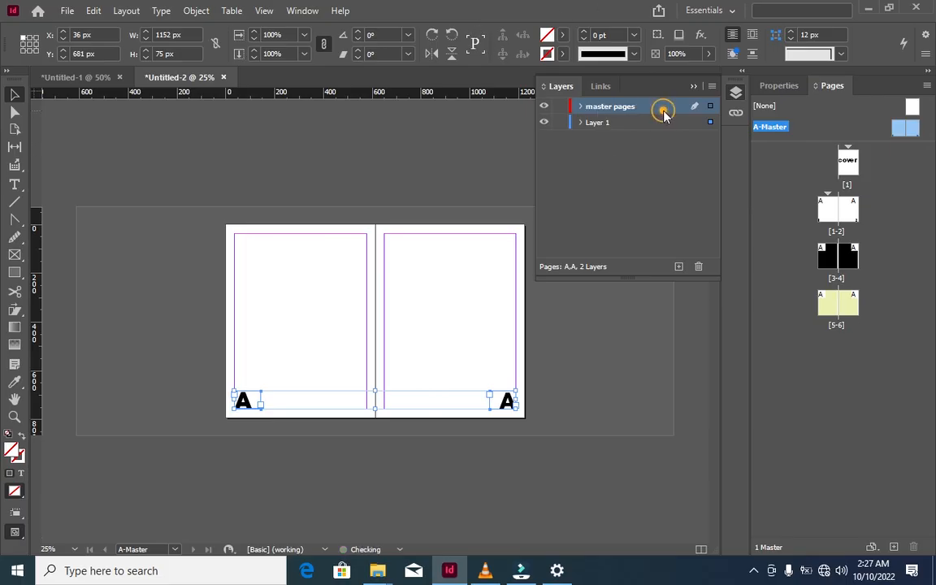
Step: Move the selected page-number text frames from Layer 1 to the master pages layer and check that layer's contents
left_click(580, 123)
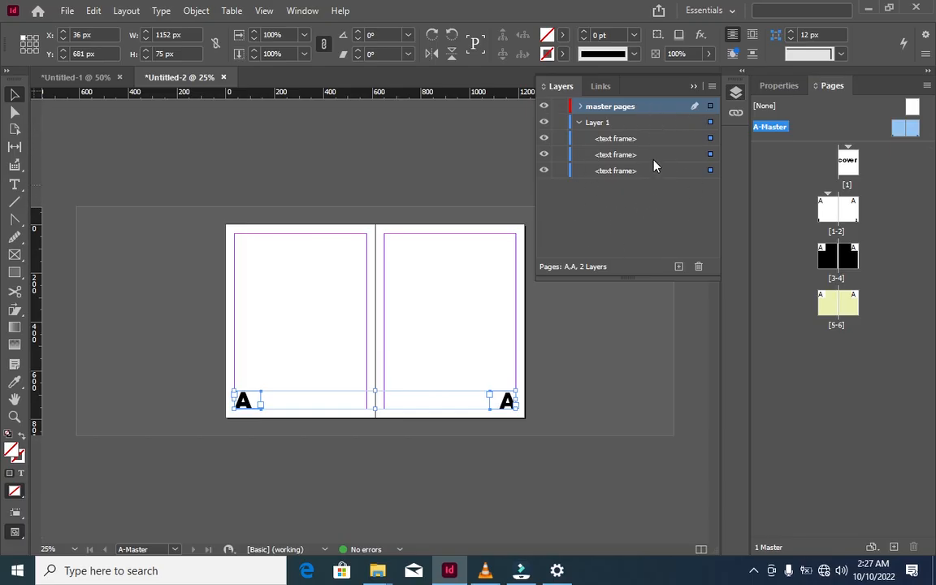
left_click(579, 123)
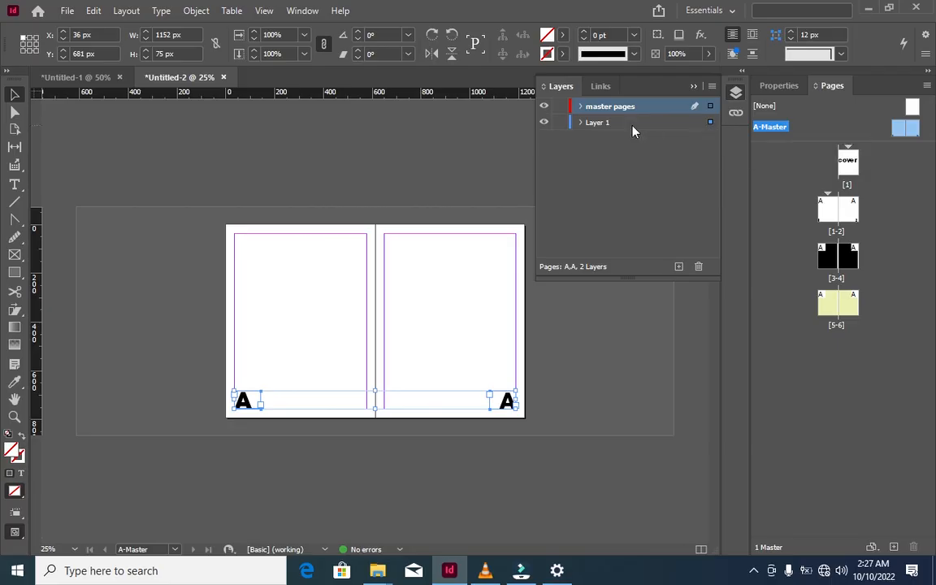
left_click(581, 123)
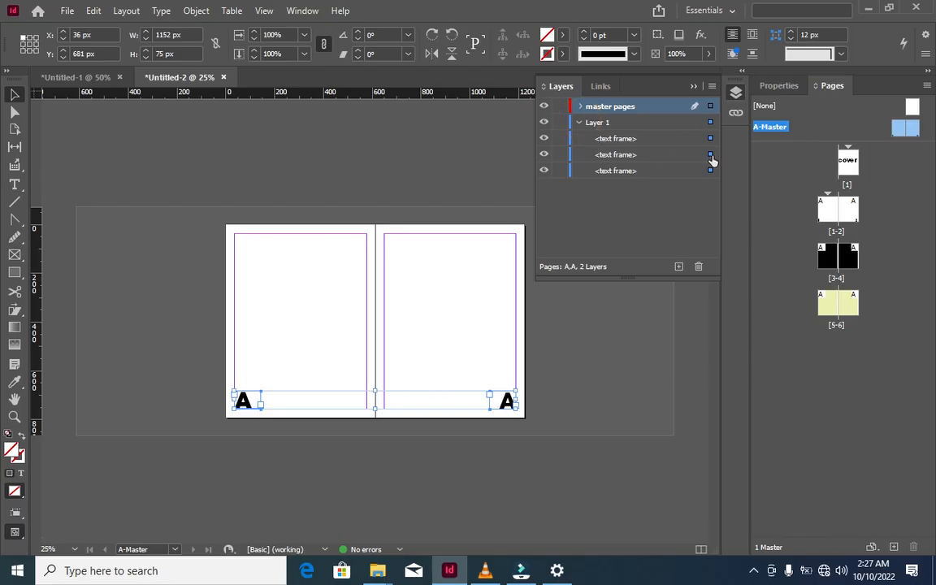
left_click(579, 123)
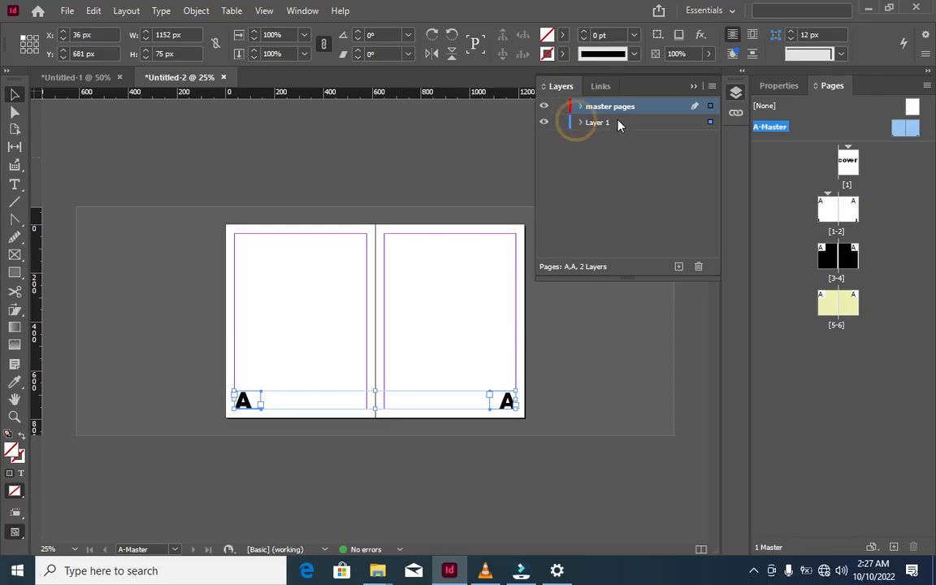
left_click(710, 122)
left_click(710, 107)
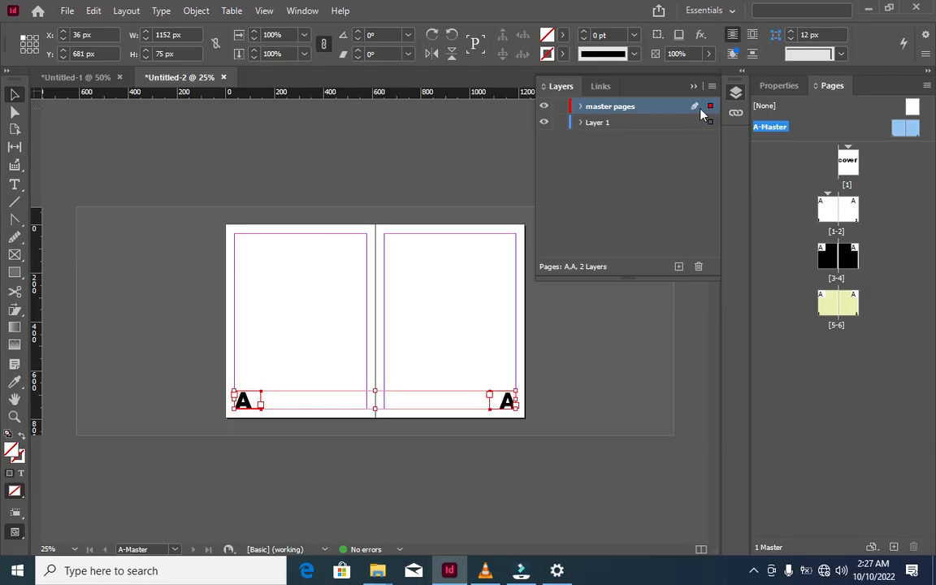
left_click(580, 107)
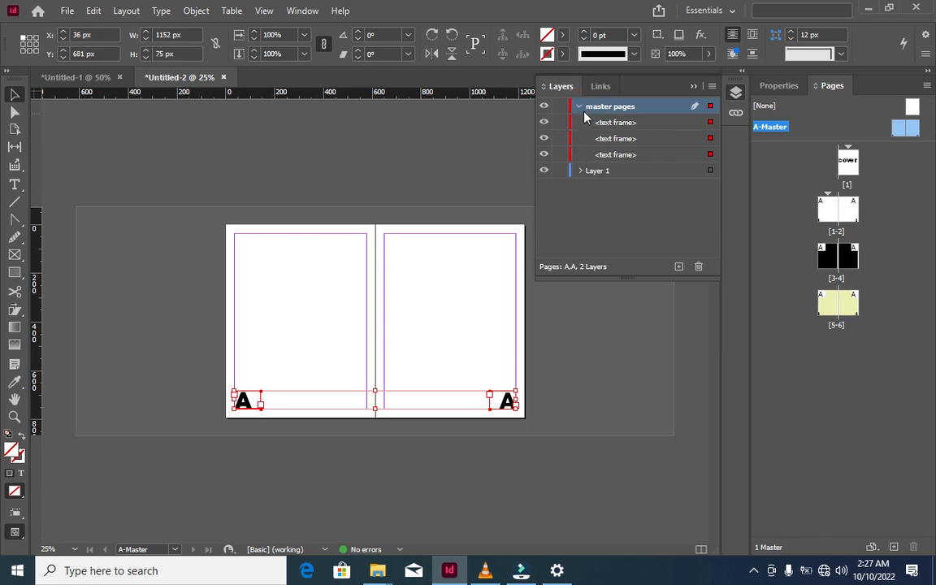
left_click(579, 107)
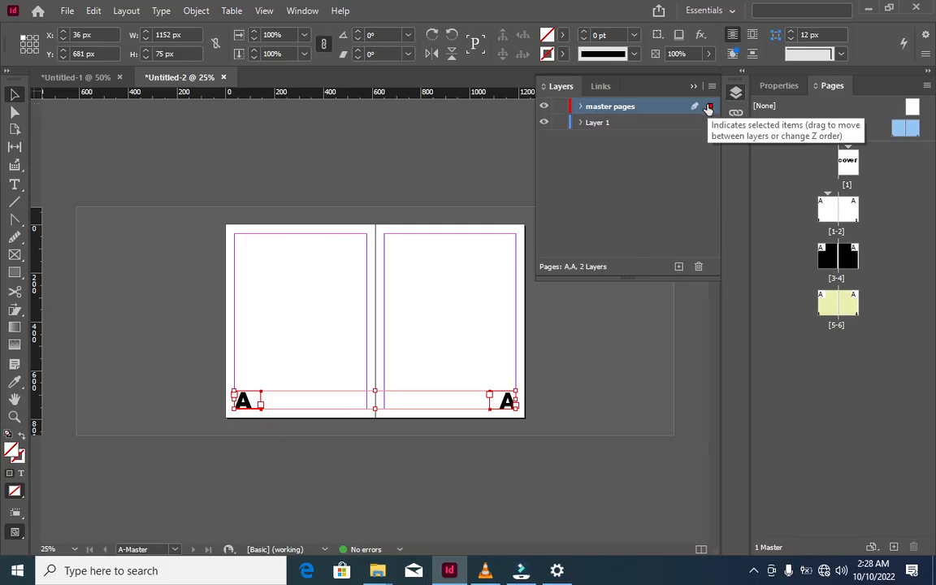
Step: Move the selected page-number frames back to Layer 1, and return them to the master pages layer
left_click_drag(711, 110, 708, 129)
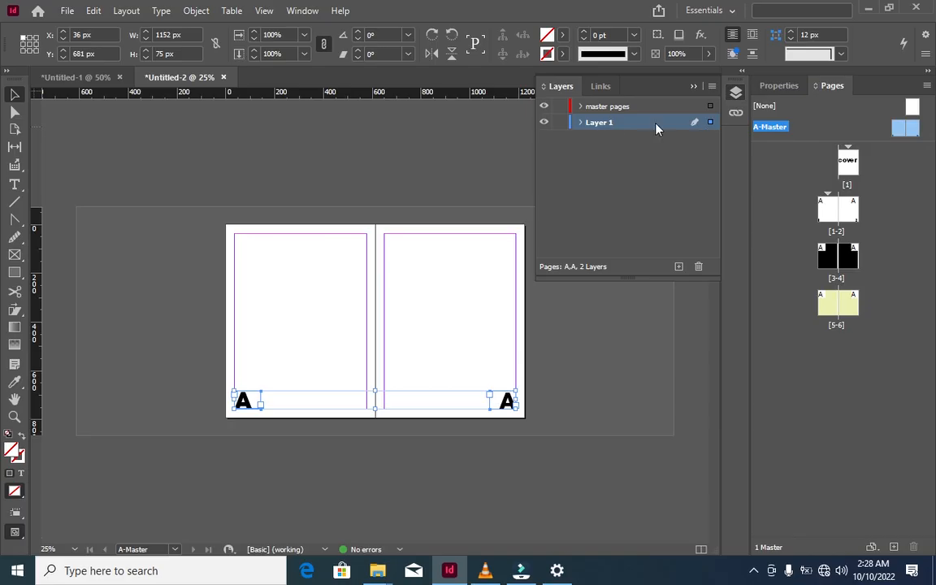
left_click(580, 123)
left_click(580, 123)
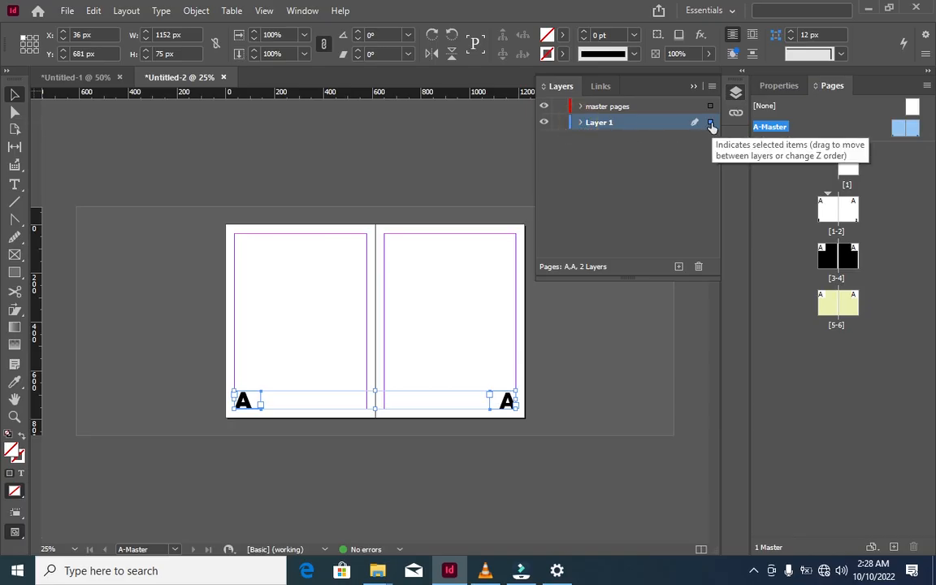
left_click_drag(711, 122, 710, 107)
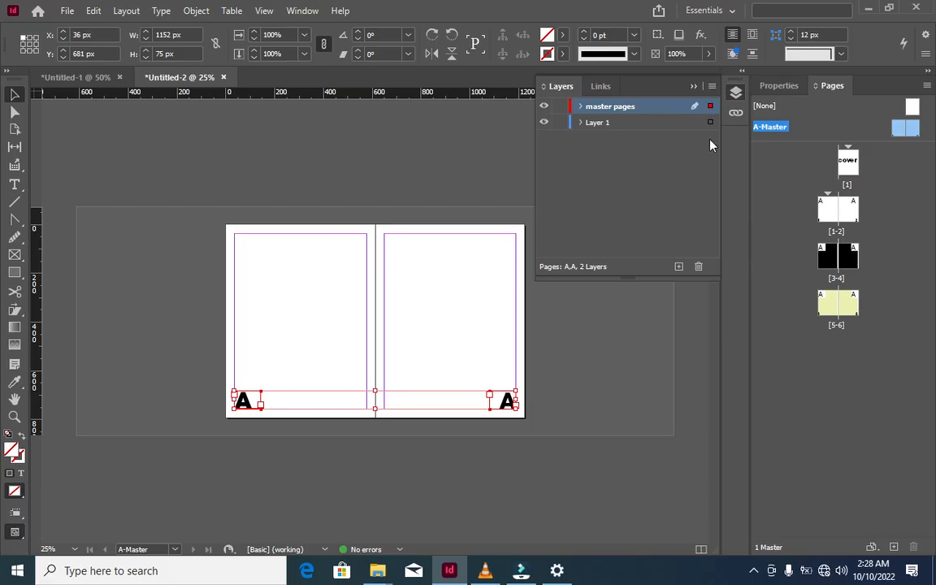
Step: Lock the master pages layer and review the page numbers from the cover through the yellow spread
left_click(560, 107)
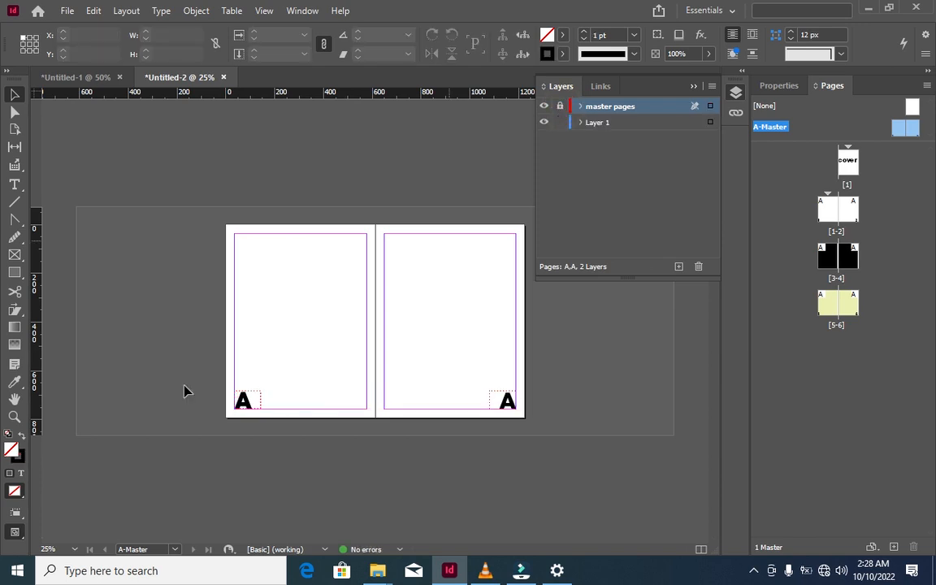
left_click(173, 550)
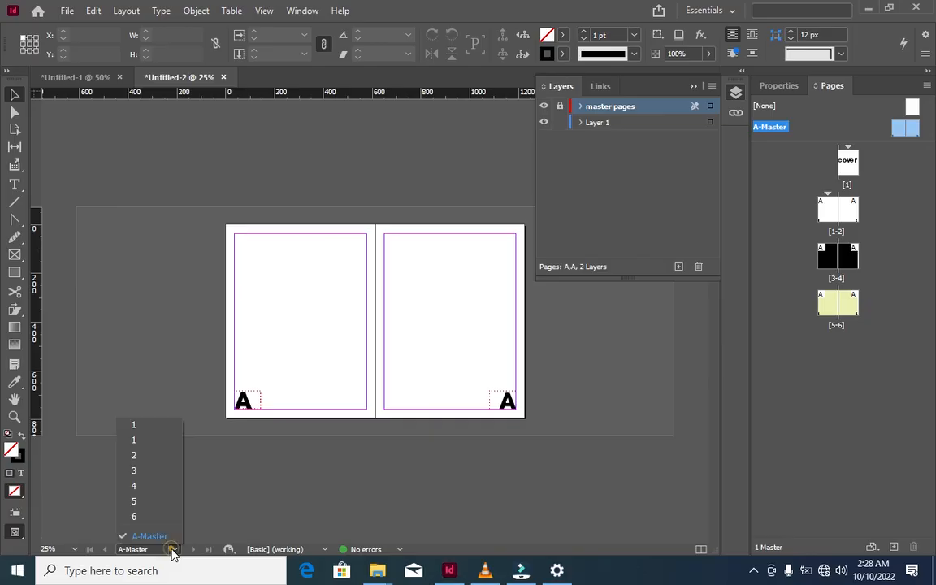
left_click(130, 429)
scroll(366, 138, "down", 2)
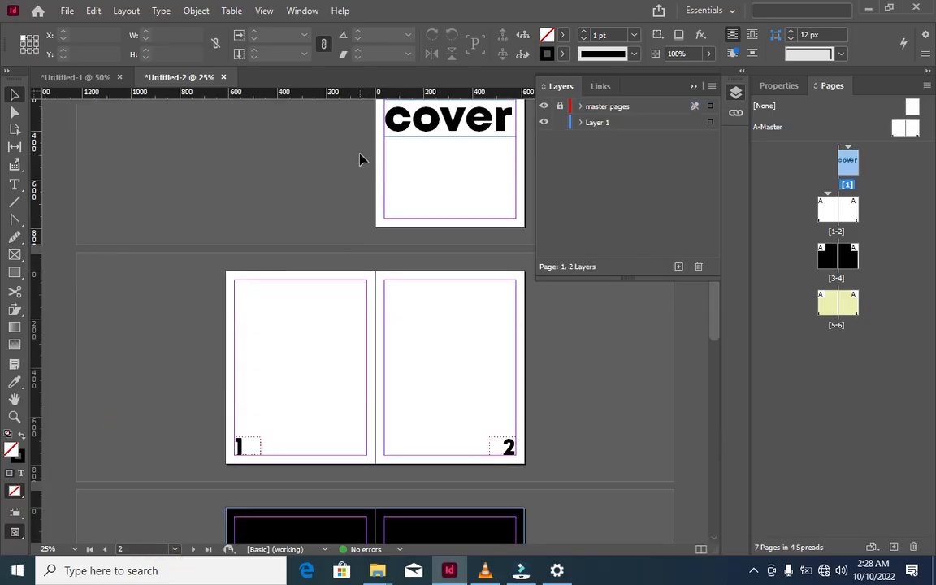
scroll(362, 160, "down", 5)
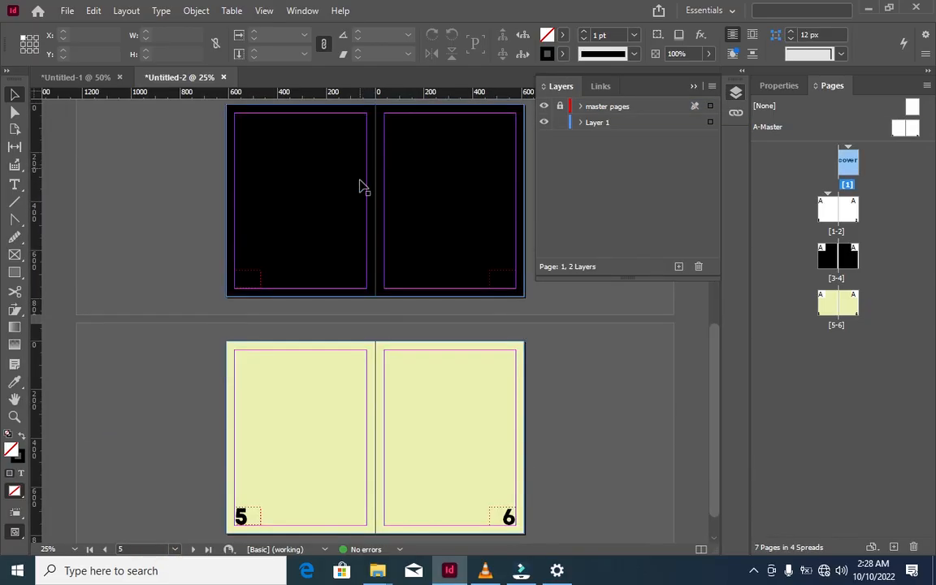
scroll(362, 187, "down", 1)
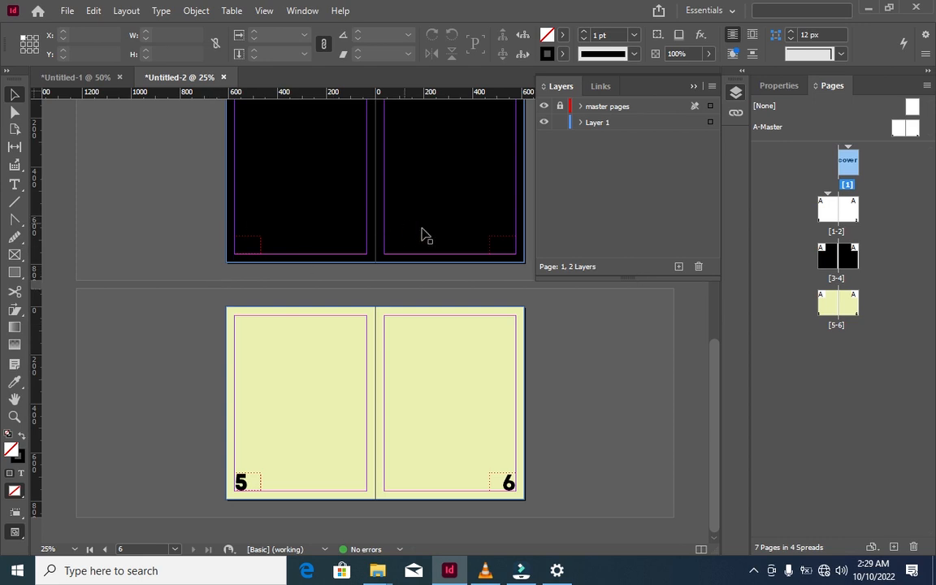
left_click(693, 86)
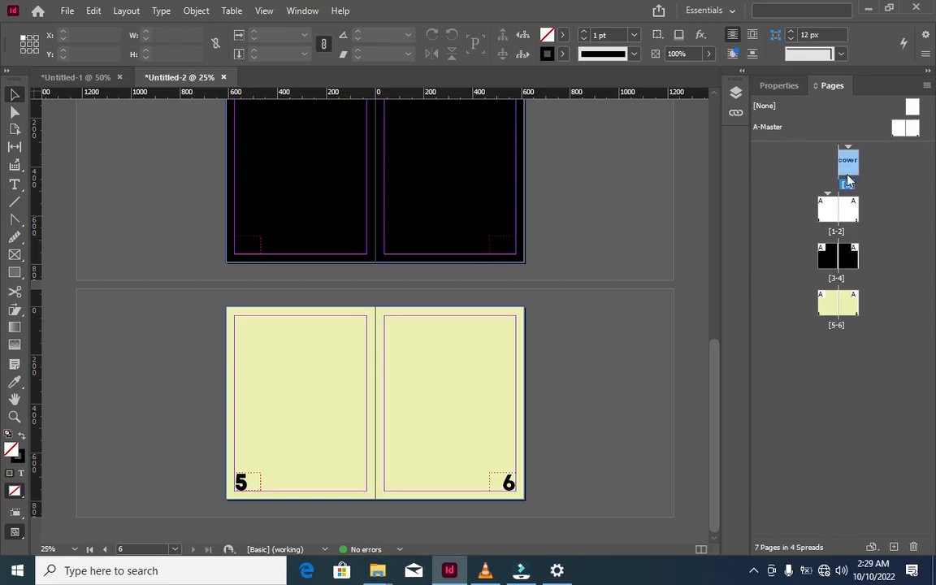
Step: Create a two-page Letter master spread with prefix B and name Master, based on no existing master
left_click(896, 130)
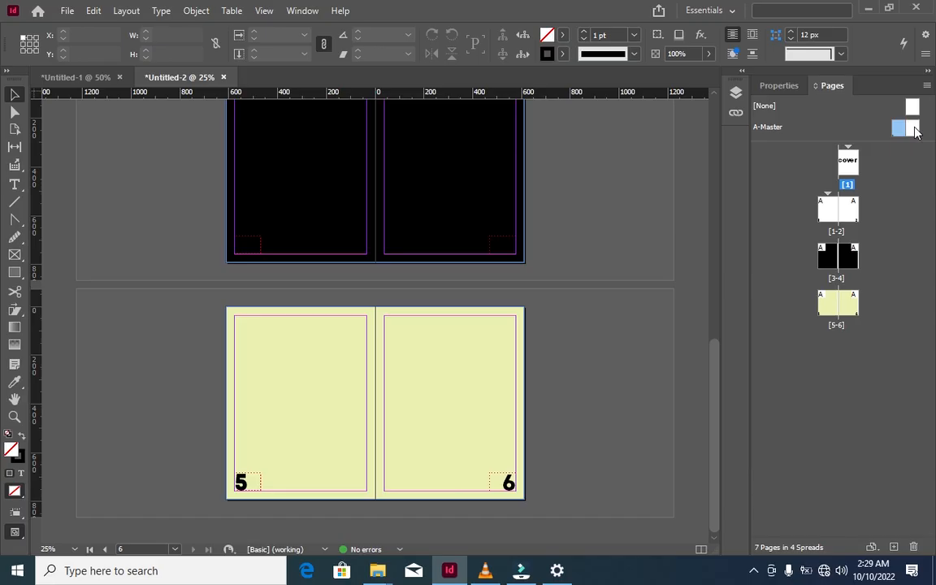
left_click(912, 129, "shift")
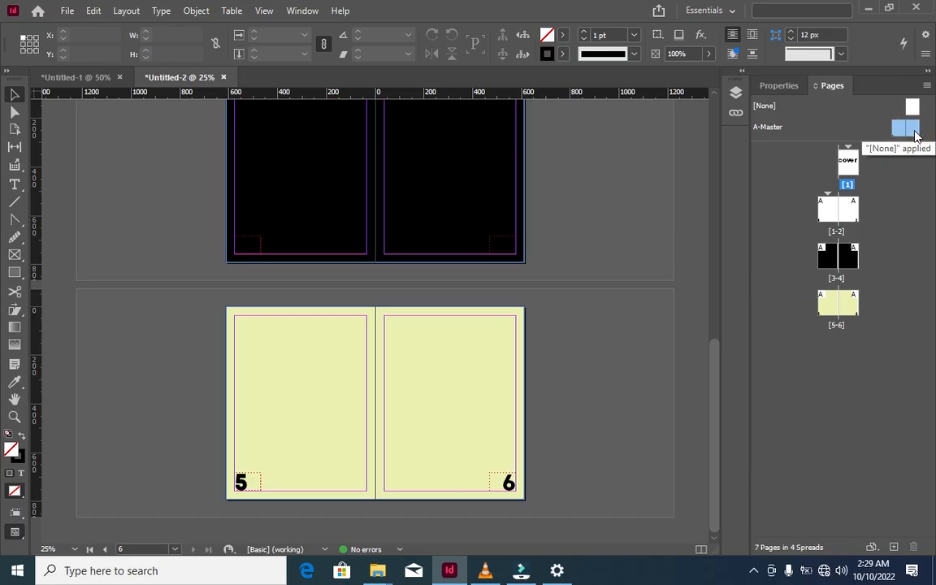
right_click(915, 134)
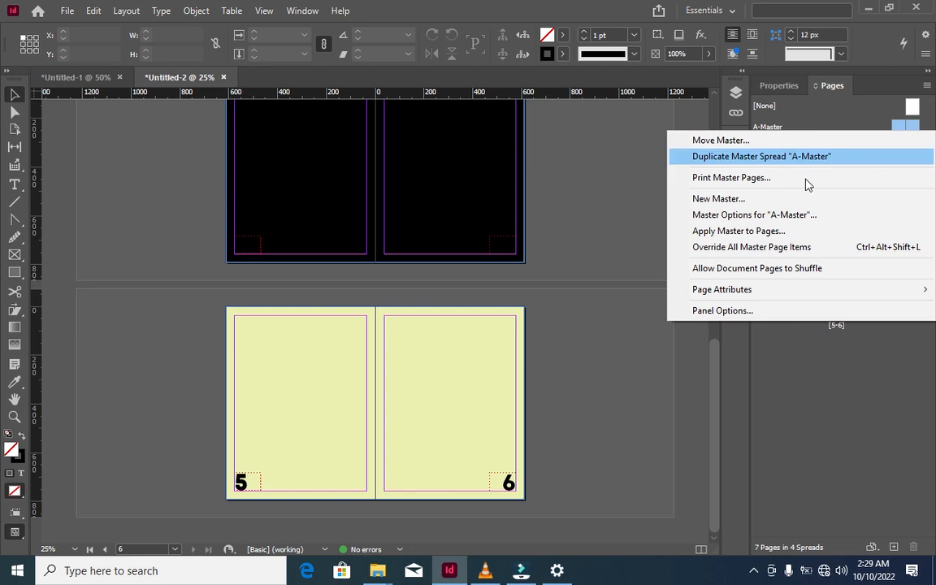
left_click(780, 202)
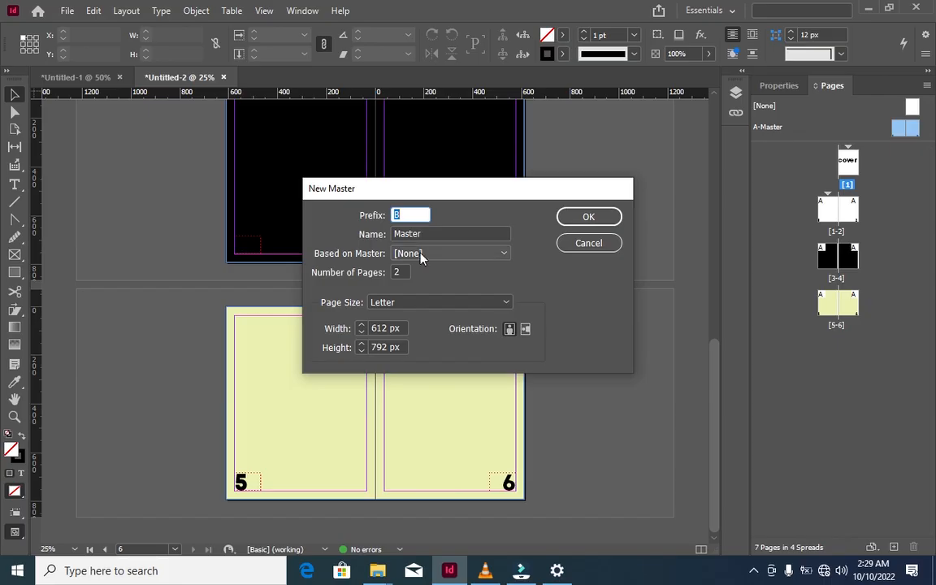
left_click(569, 217)
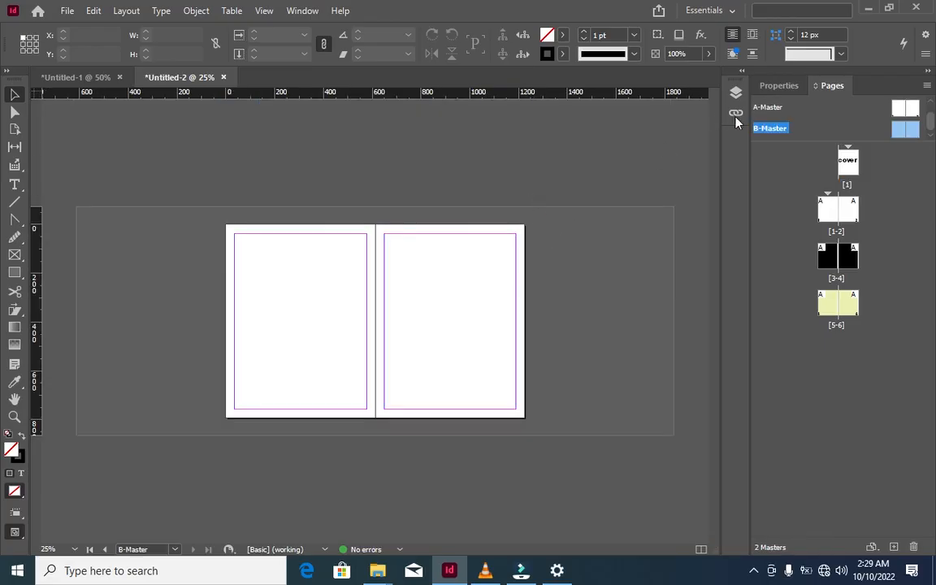
Step: Switch between the A-Master and B-Master spreads to compare them, and undo the creation of B-Master
left_click(764, 115)
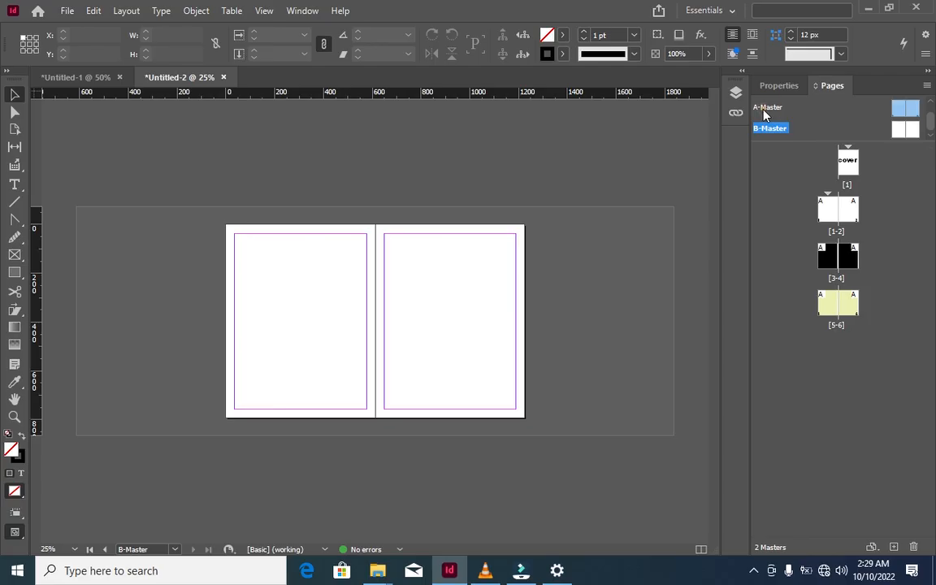
left_click(764, 109)
left_click(773, 112)
left_click(174, 549)
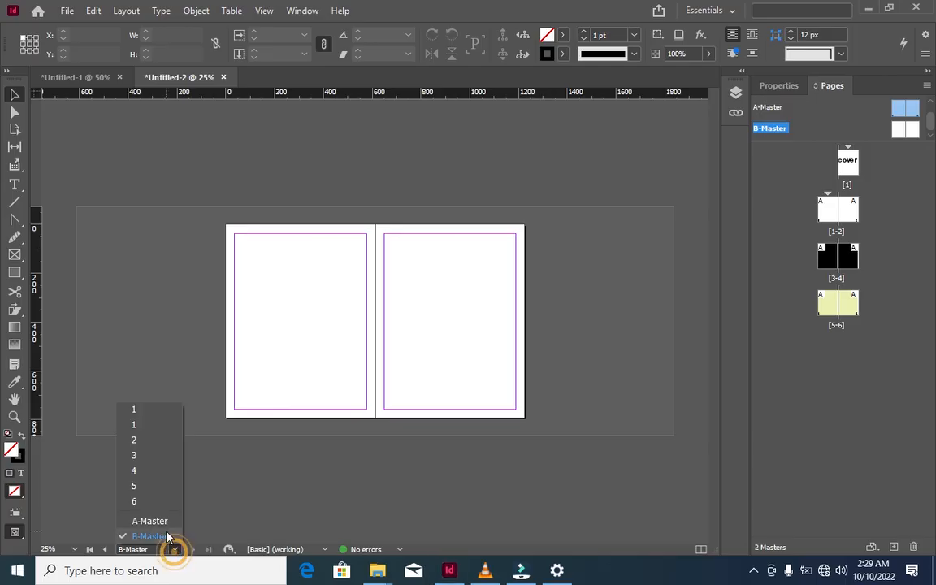
left_click(163, 523)
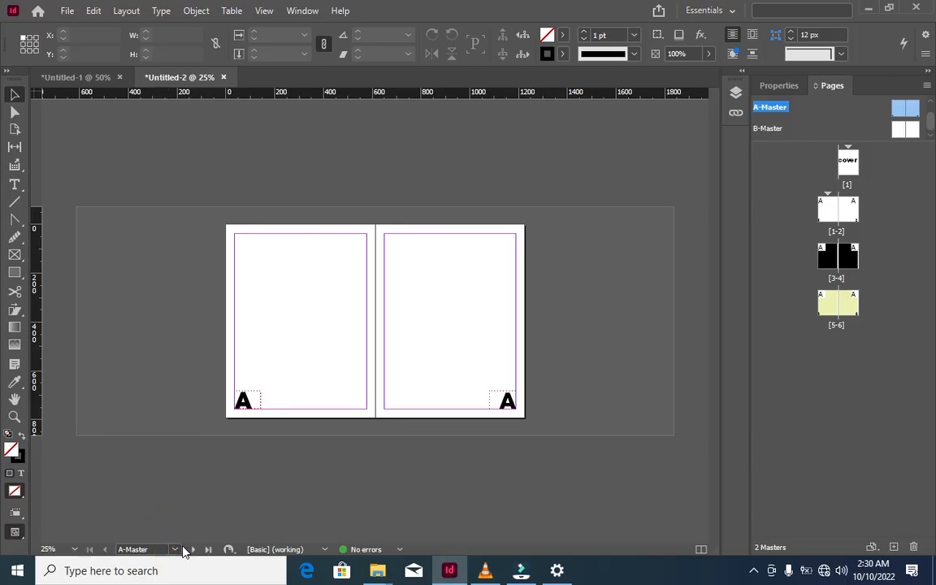
left_click(177, 550)
left_click(150, 536)
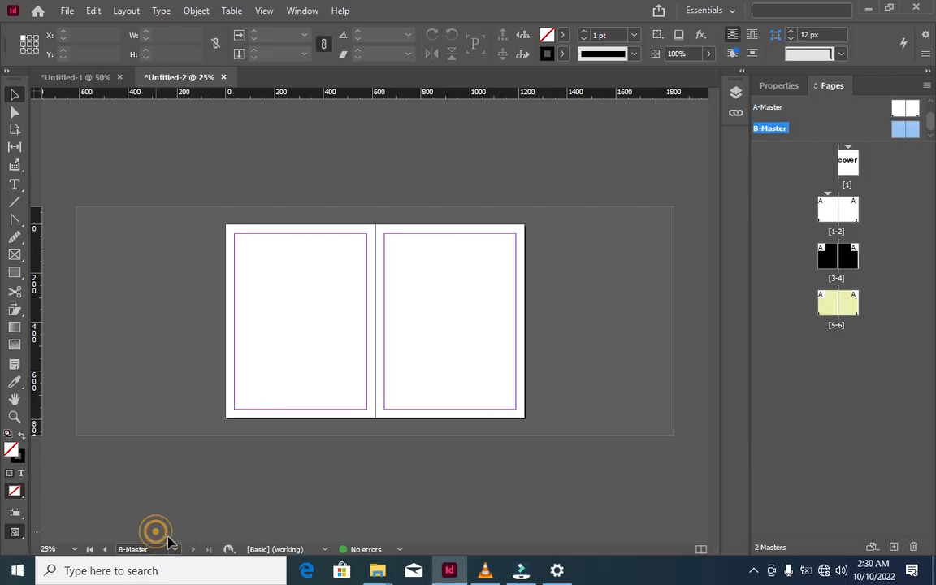
left_click(174, 549)
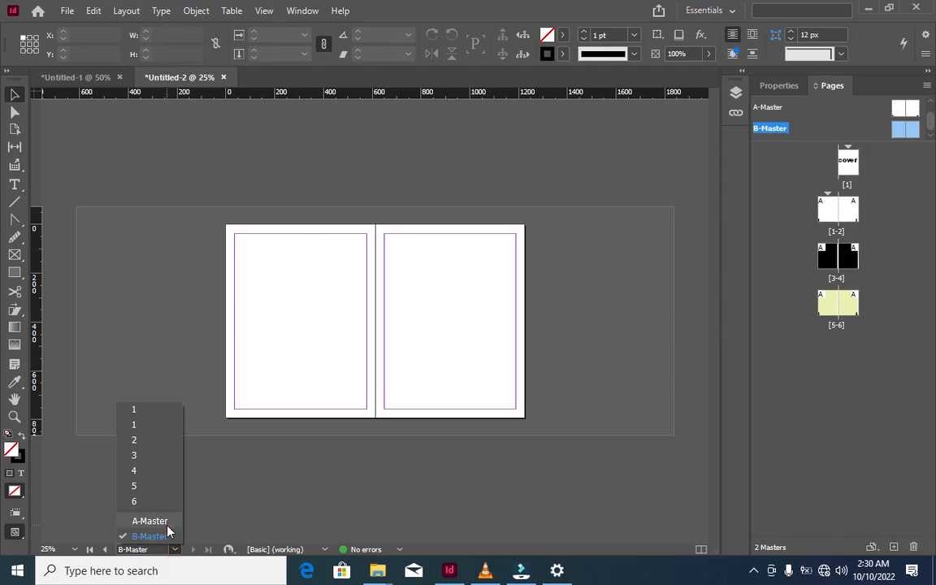
left_click(167, 523)
left_click(173, 549)
left_click(171, 535)
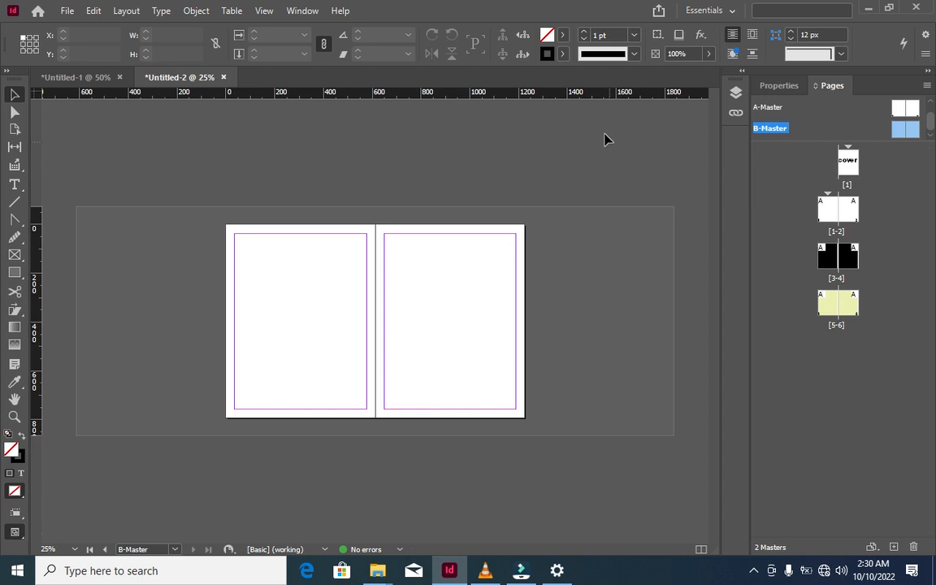
key("ctrl+z")
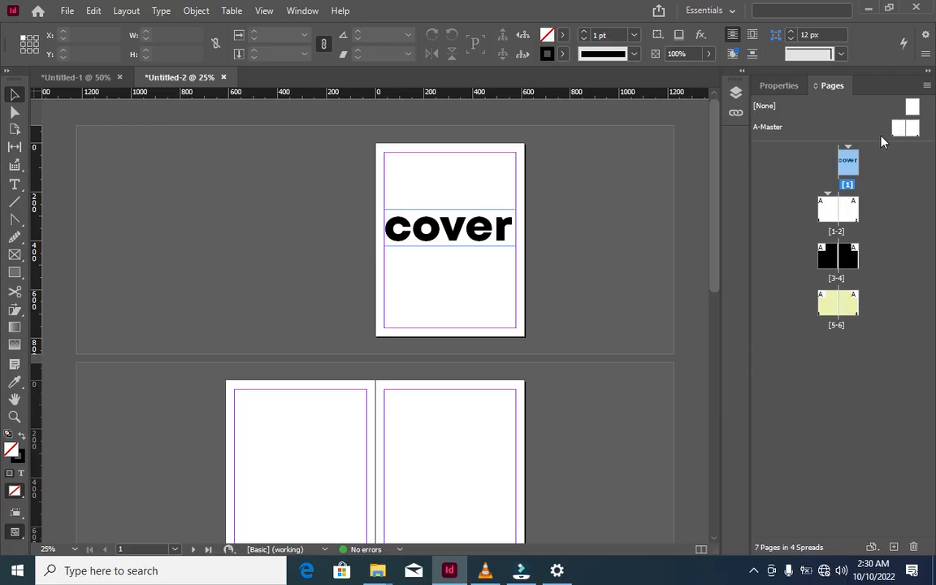
Step: Duplicate the A-Master spread
left_click(907, 130)
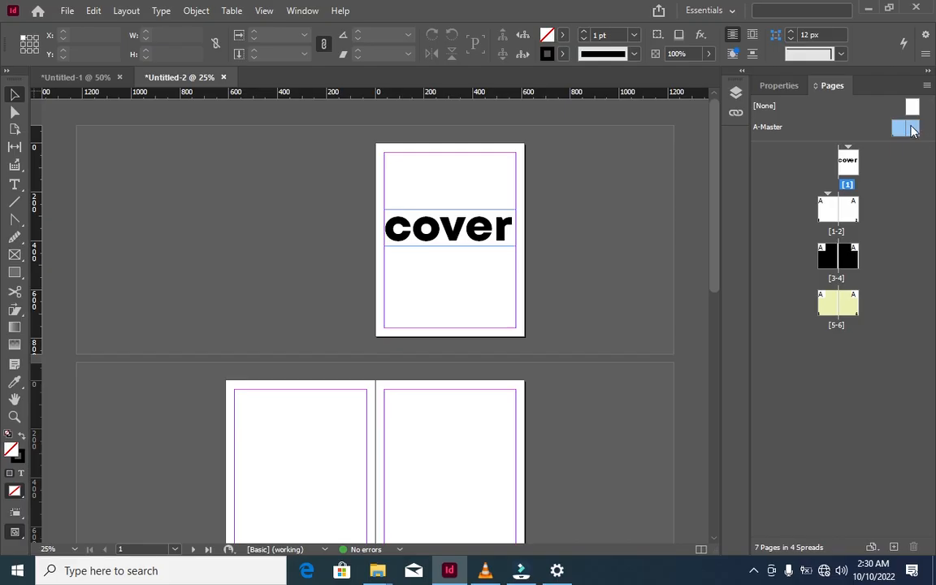
right_click(911, 131)
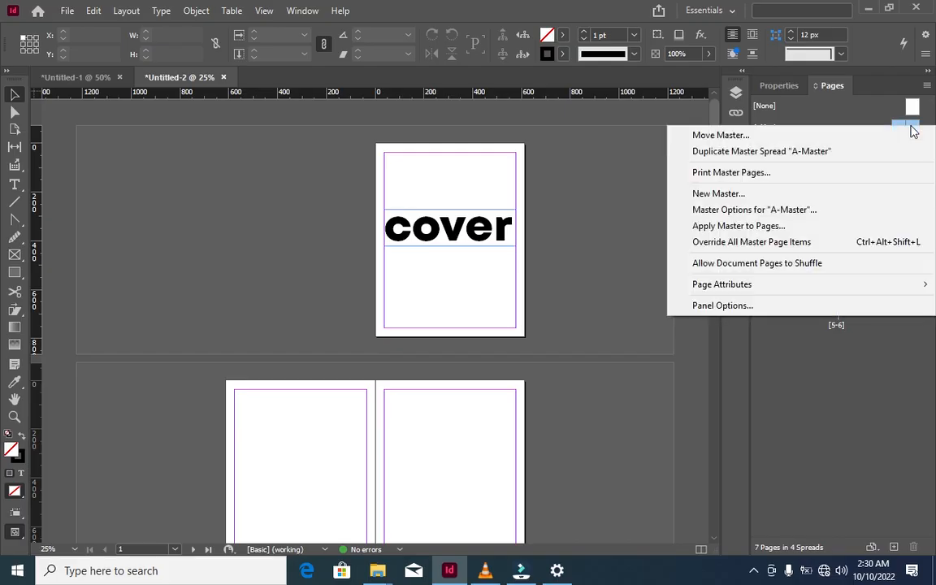
left_click(860, 155)
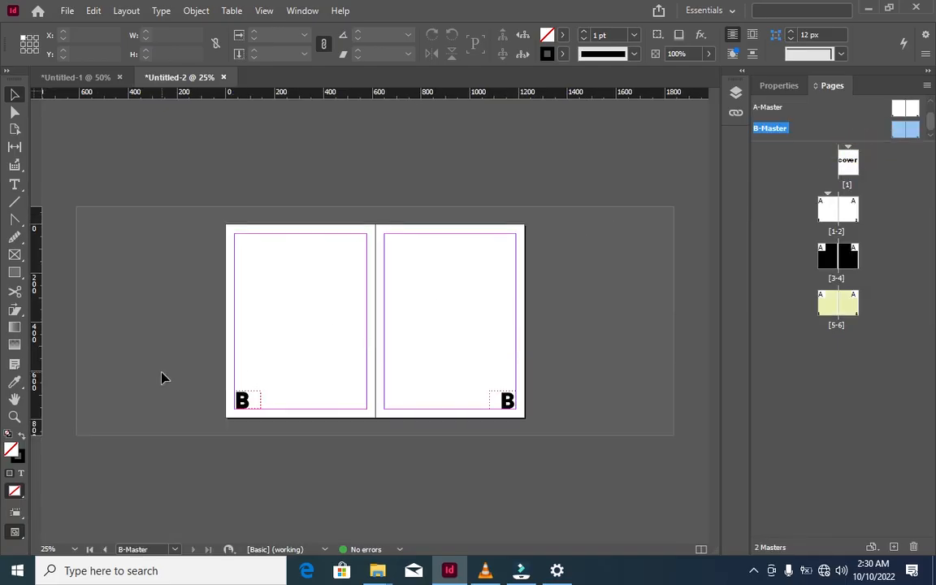
Step: Switch between the A-Master and B-Master spreads to compare their page-number markers, ending on B-Master
left_click(171, 549)
left_click(167, 529)
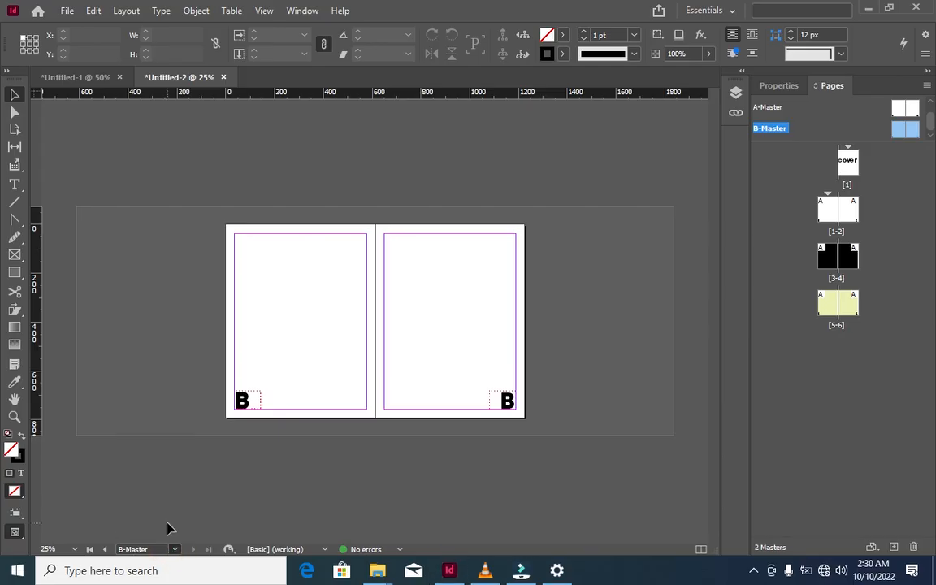
left_click(175, 550)
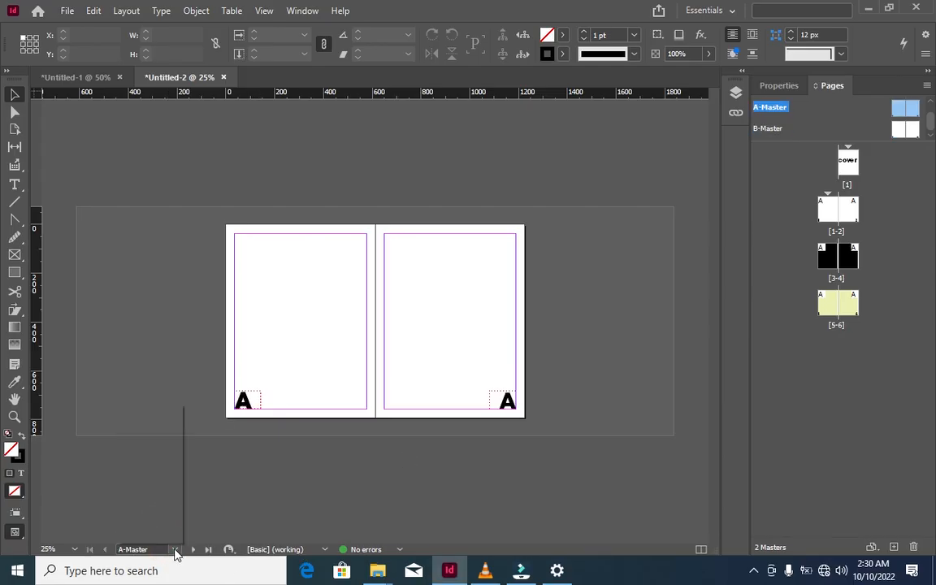
left_click(156, 534)
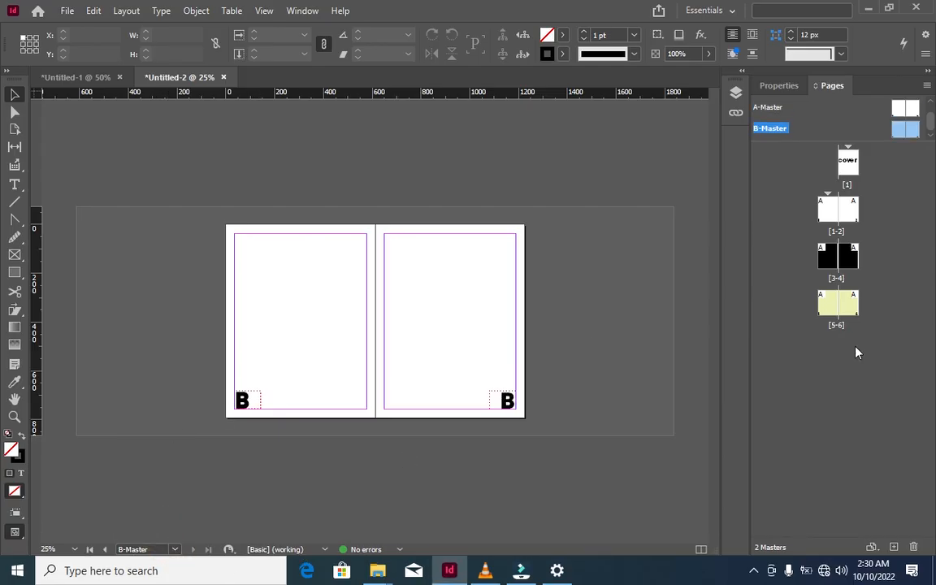
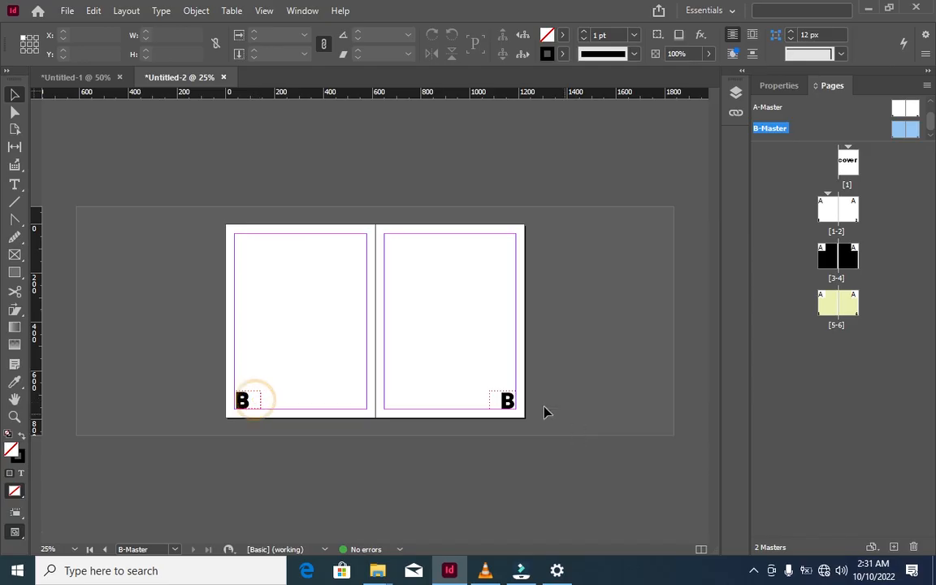
Step: Unlock the master pages layer and check the text frames it contains on B-Master
left_click(14, 184)
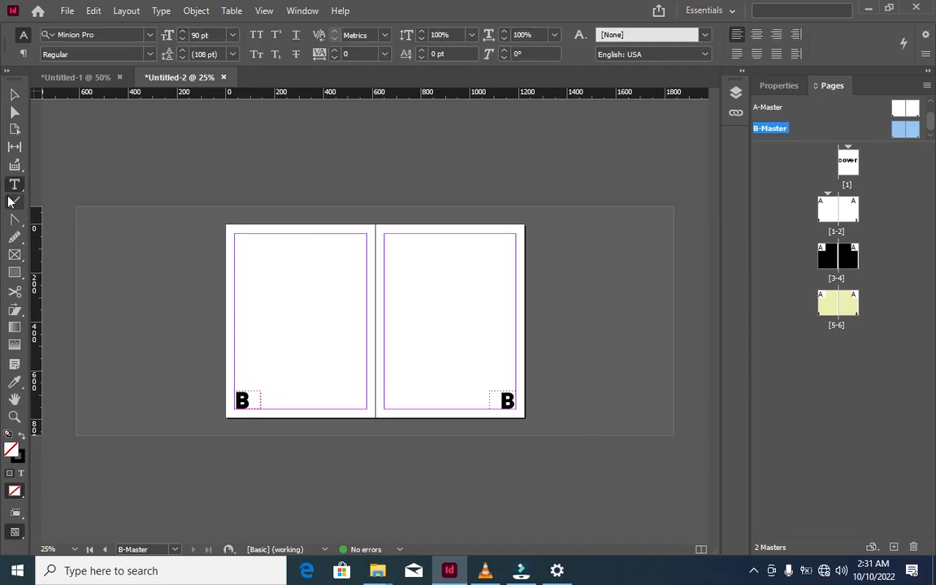
left_click(15, 94)
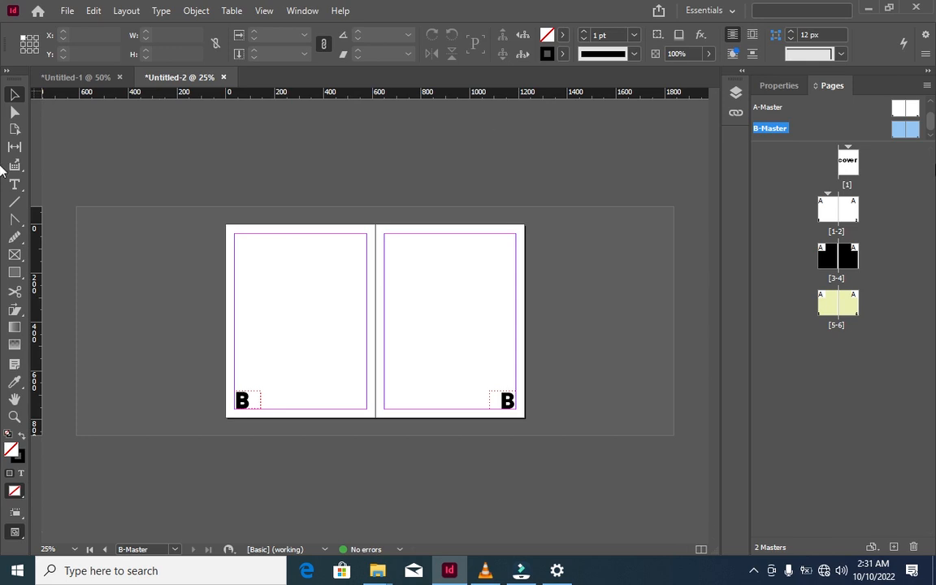
left_click(737, 95)
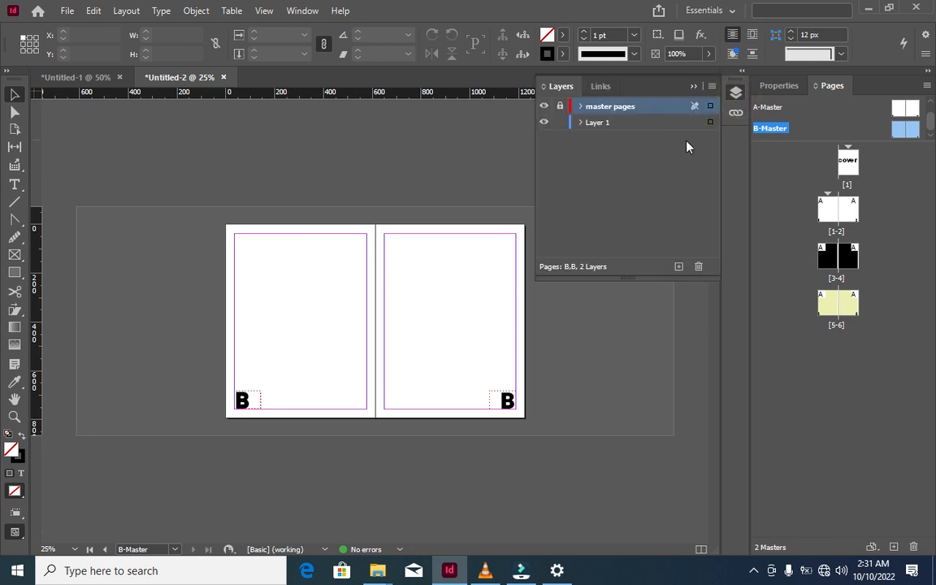
left_click(559, 106)
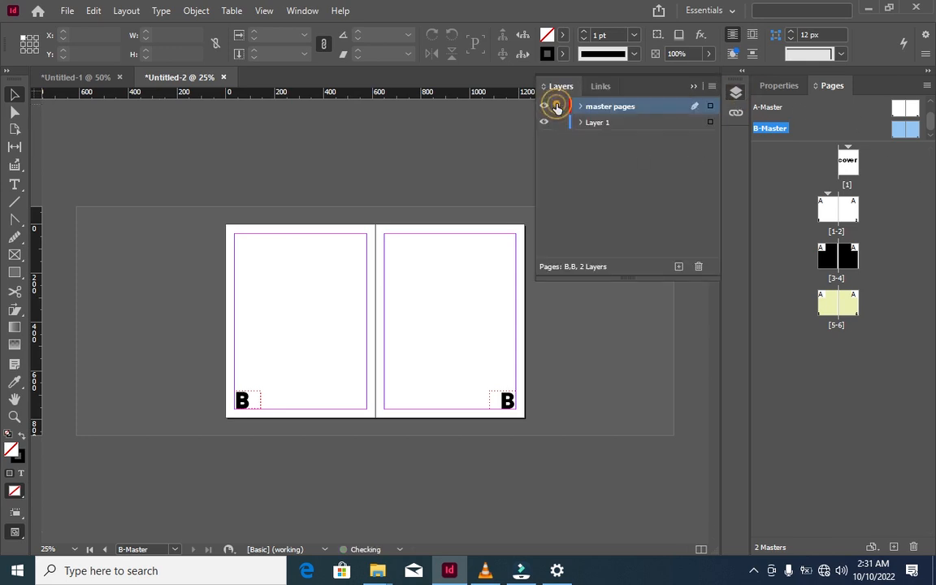
left_click(579, 107)
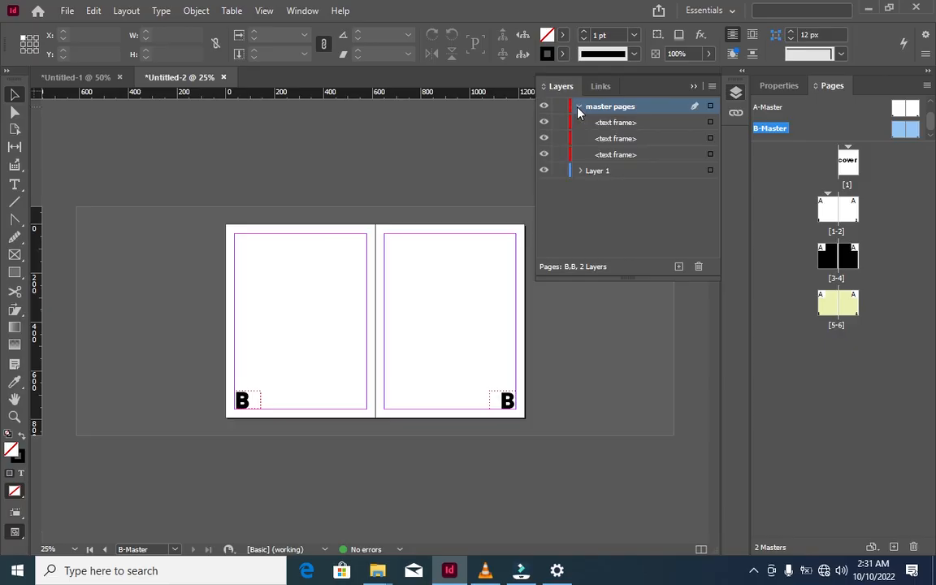
left_click(579, 107)
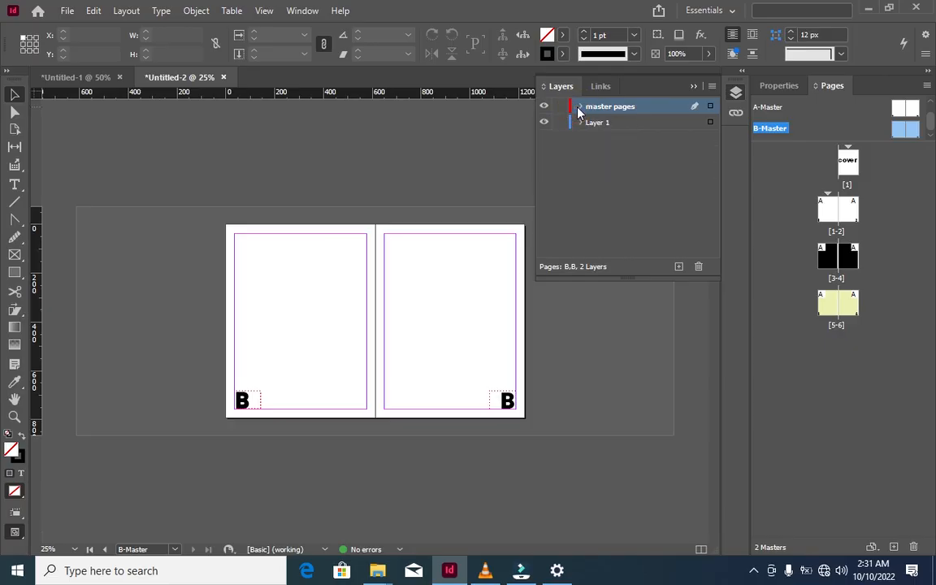
left_click(579, 107)
left_click(579, 107)
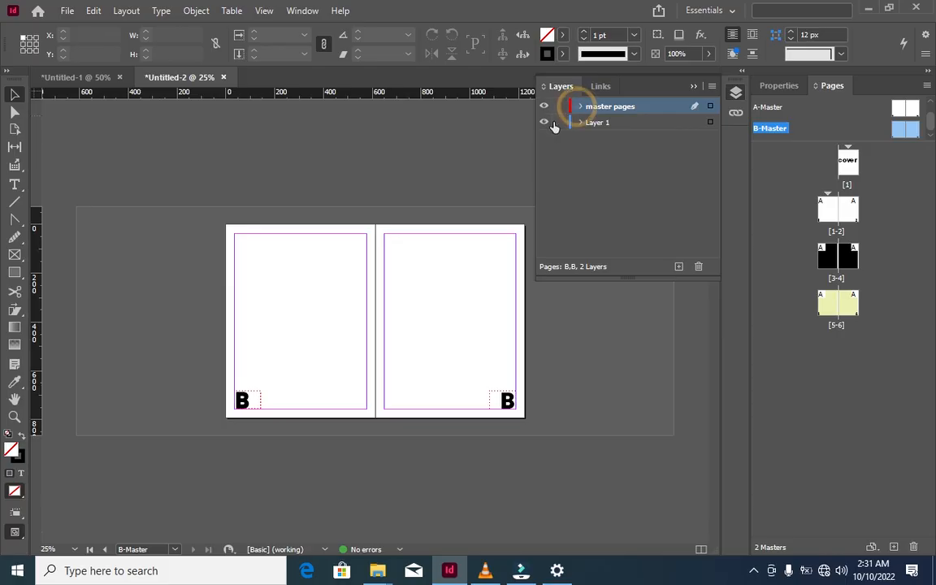
Step: Fill both page-number text frames on the B-Master spread with [Paper] and deselect them
left_click_drag(221, 380, 524, 414)
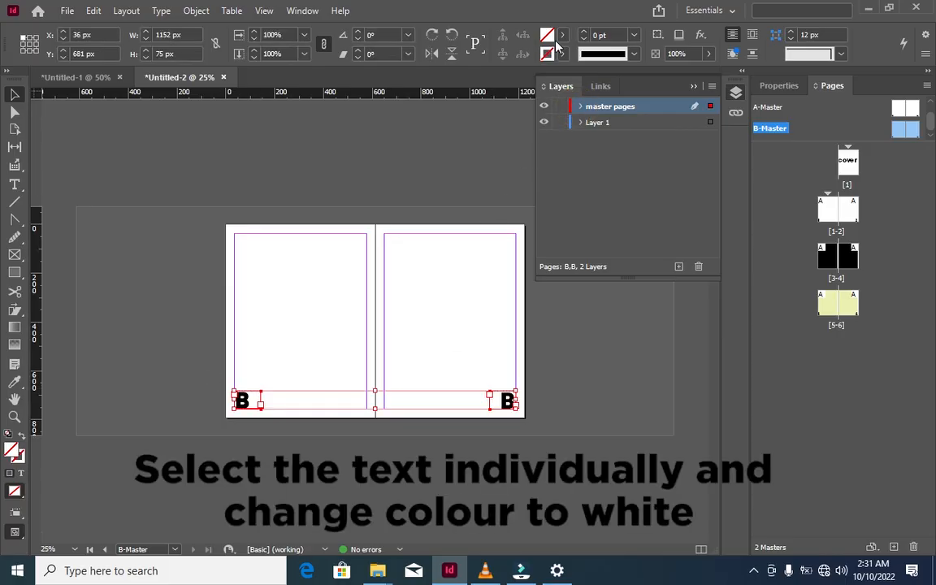
left_click(561, 35)
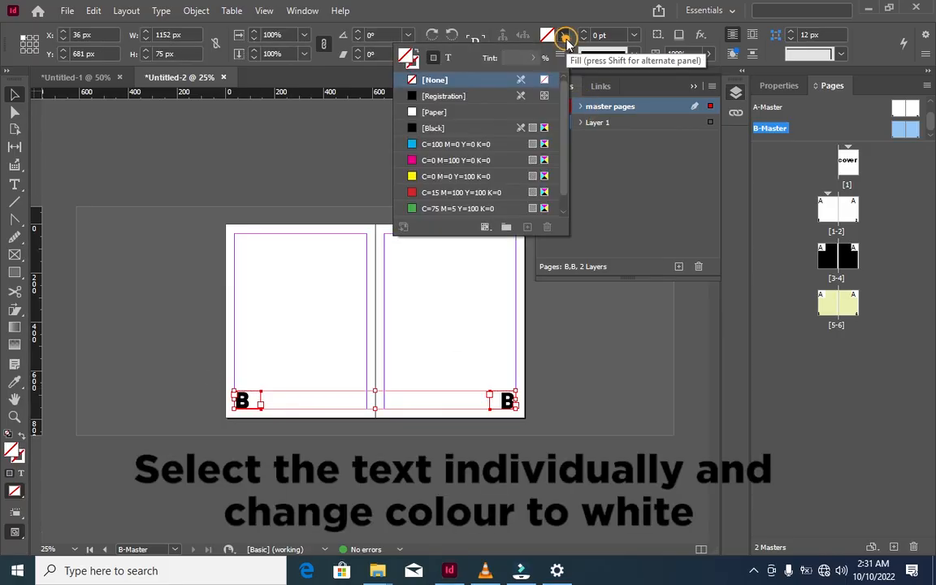
left_click(478, 114)
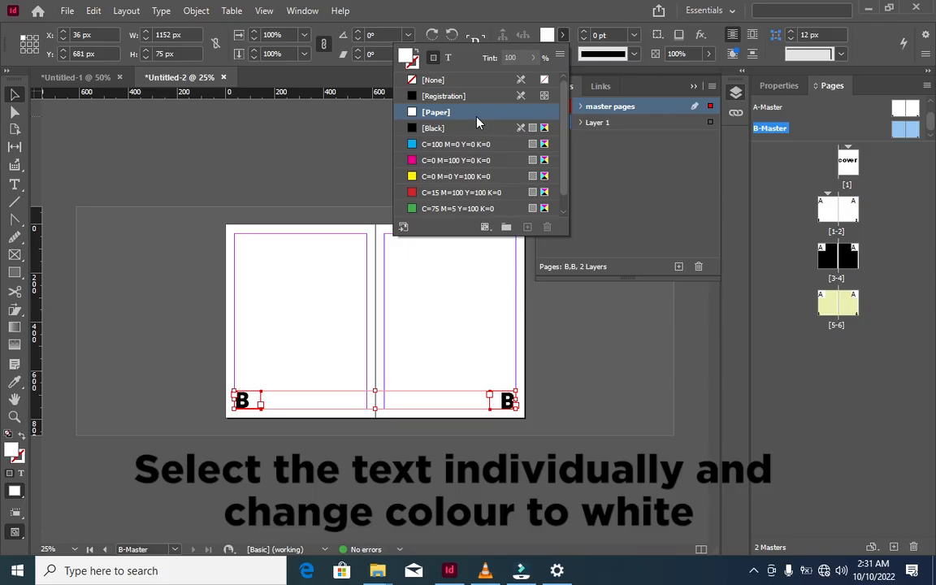
left_click(566, 36)
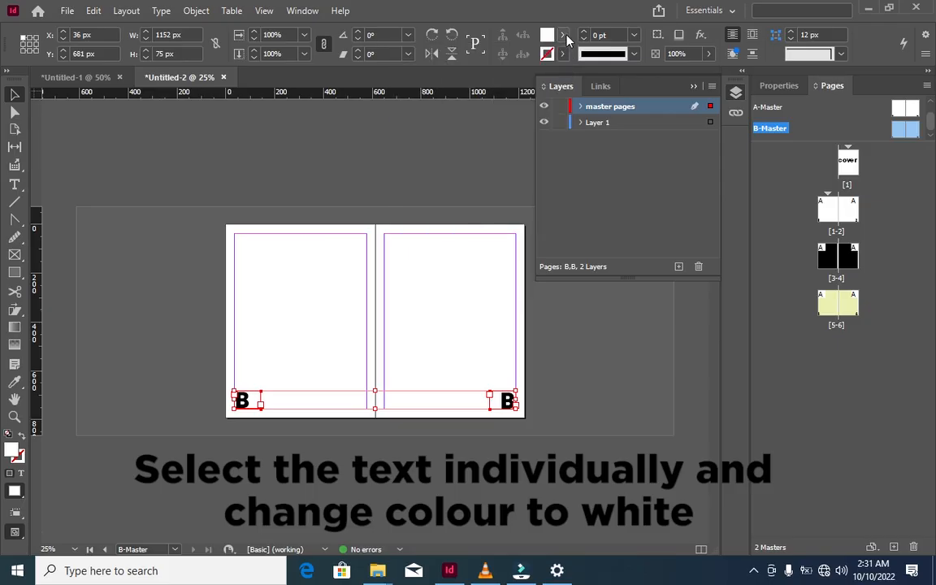
left_click(197, 288)
left_click(468, 406)
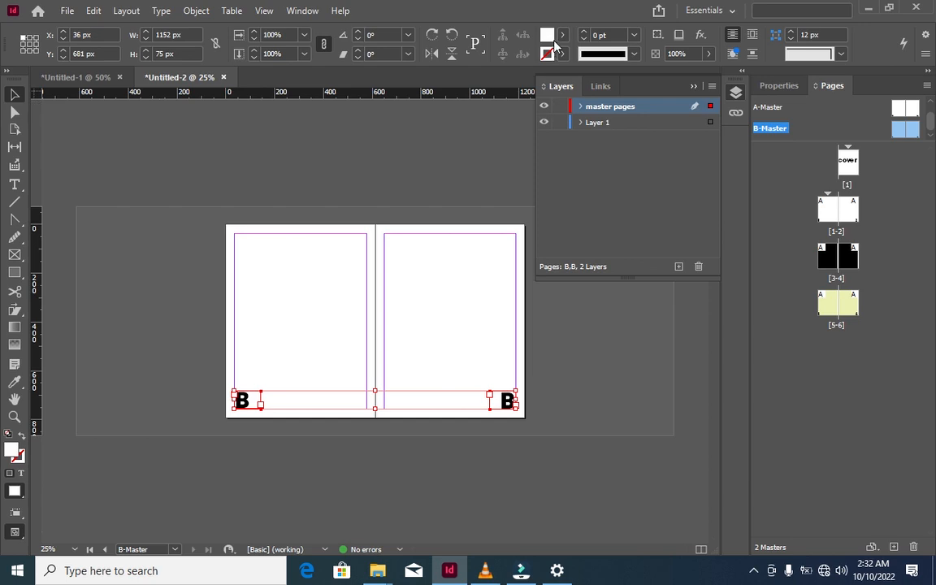
left_click(304, 169)
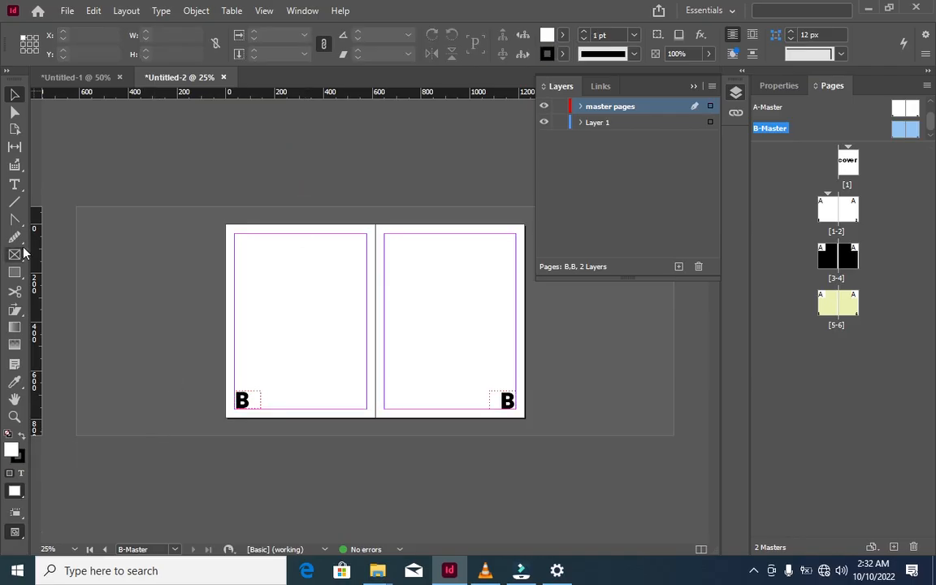
Step: Change the text colour of the page-number marker on B-Master's left page to [Paper]
left_click(15, 184)
left_click(254, 398)
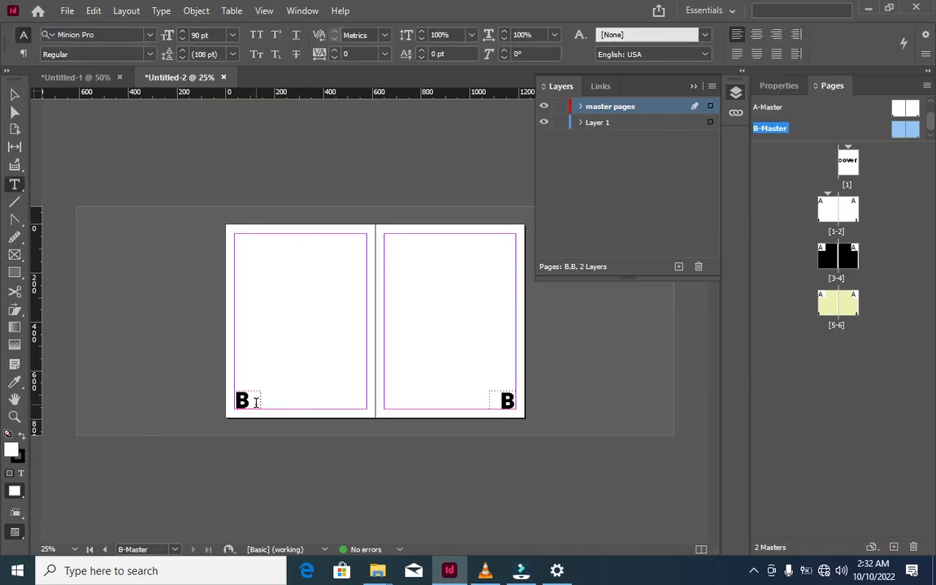
double_click(253, 398)
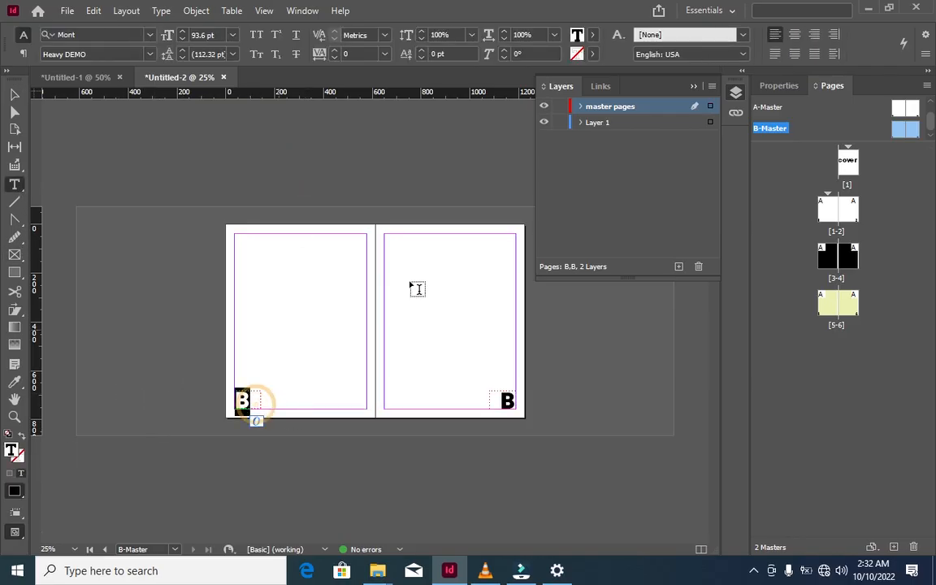
left_click(592, 37)
left_click(466, 112)
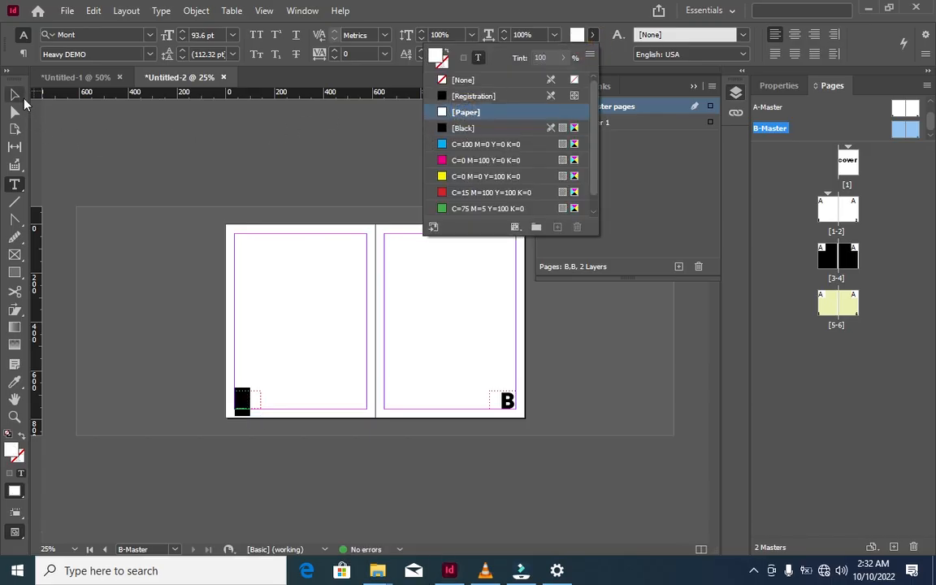
left_click(15, 95)
left_click(256, 146)
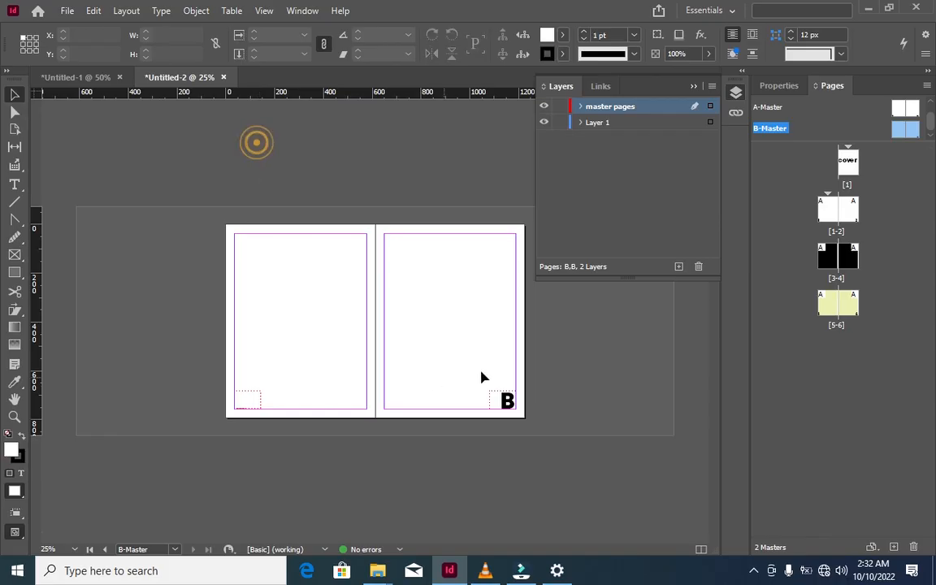
Step: Change the text colour of the page-number marker on B-Master's right page to [Paper]
left_click(15, 186)
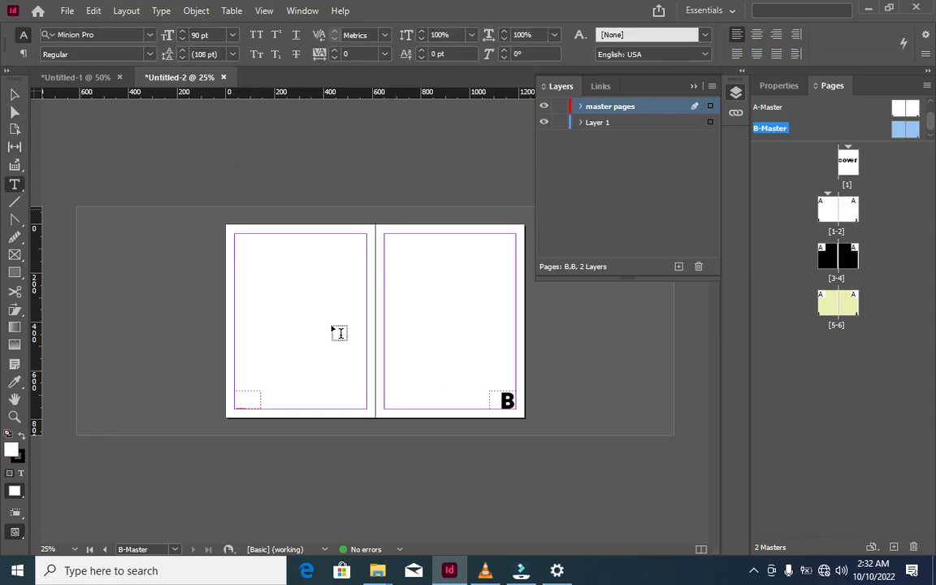
double_click(496, 397)
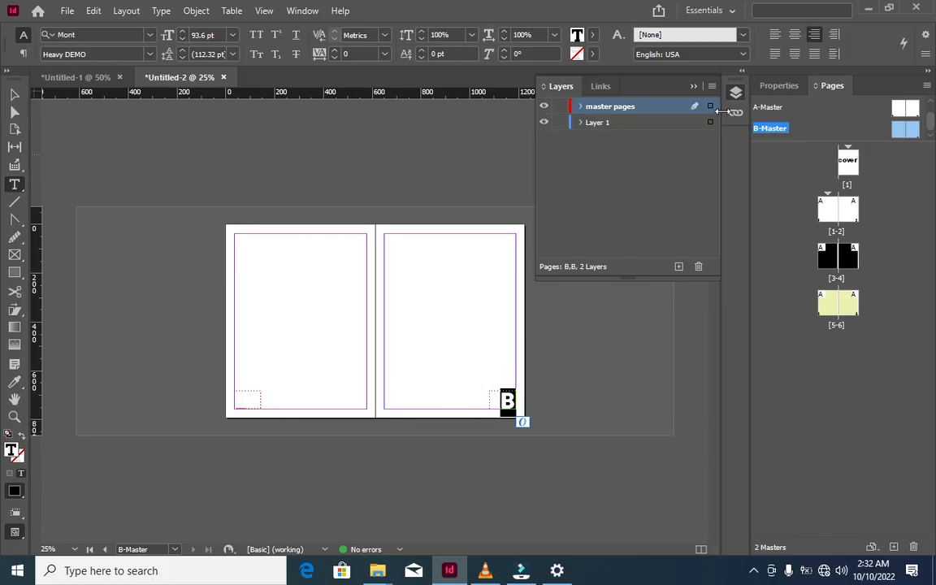
left_click(596, 34)
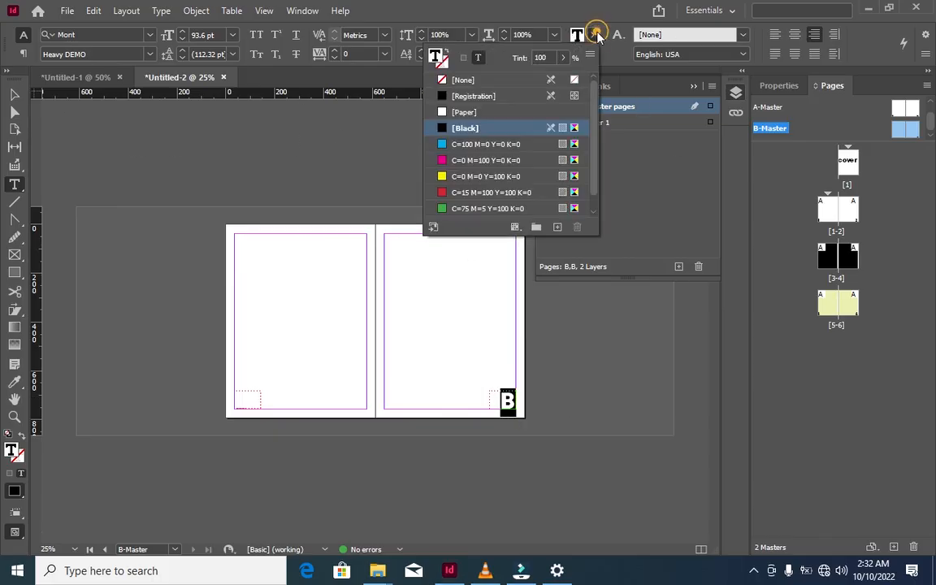
left_click(502, 113)
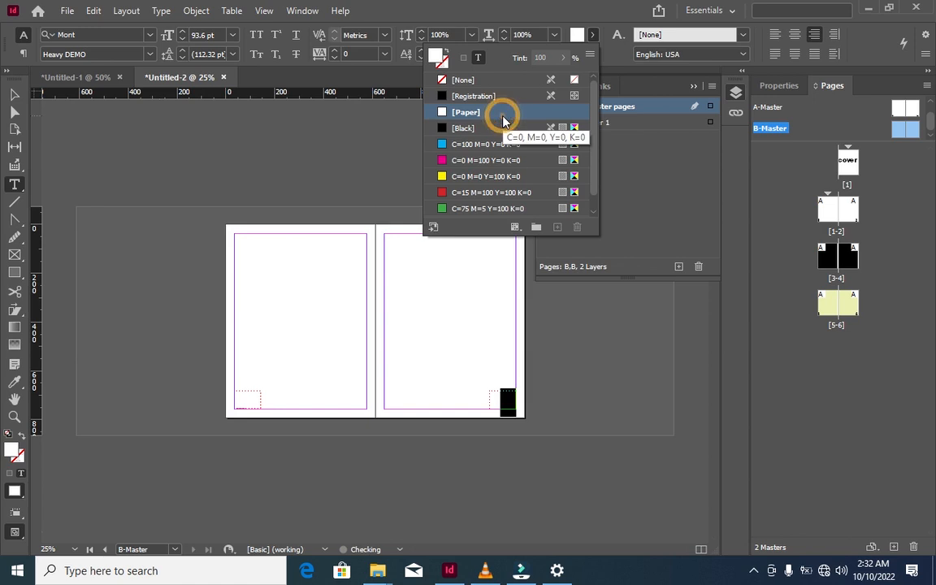
left_click(367, 152)
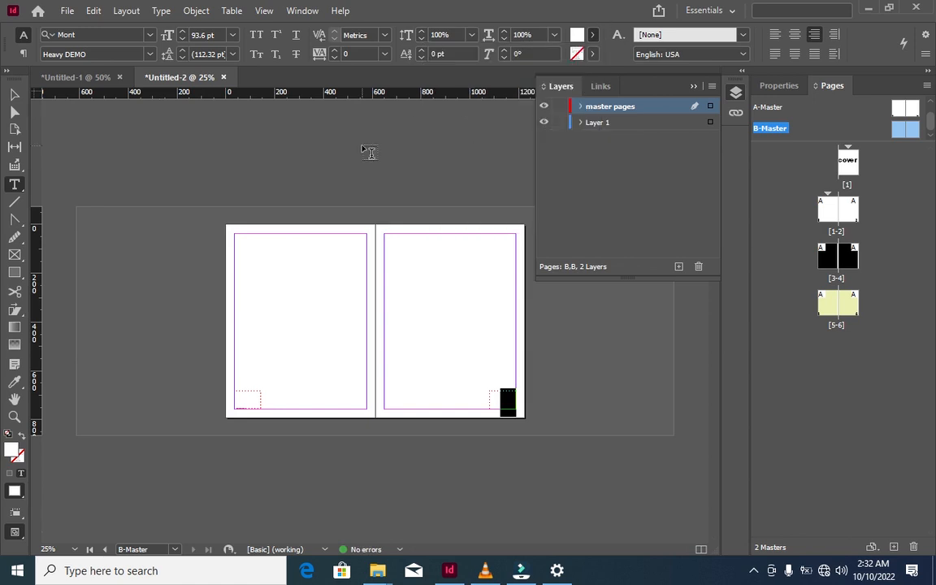
left_click(362, 148)
left_click(14, 95)
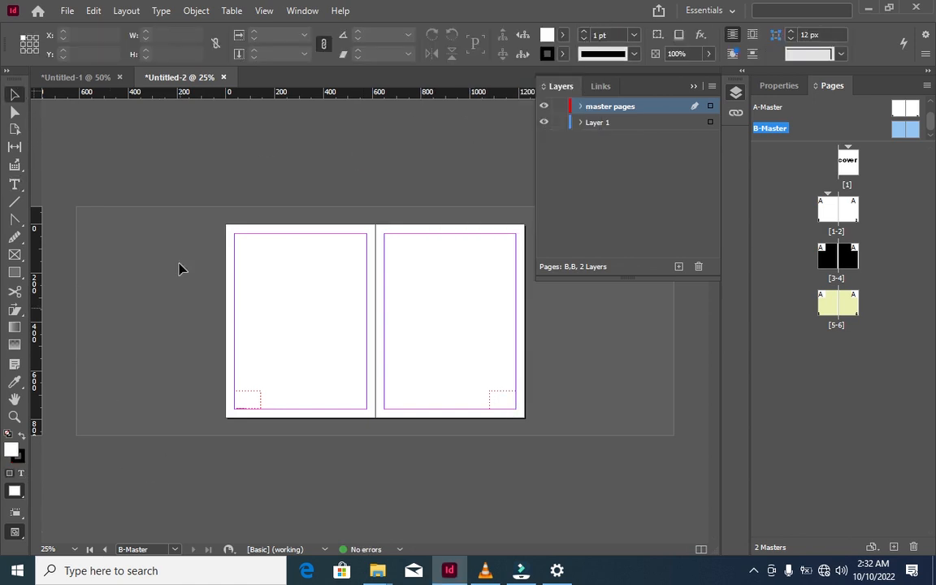
Step: Check both page-number frames on B-Master by selecting them together, and lock the master pages layer
left_click_drag(175, 346, 612, 445)
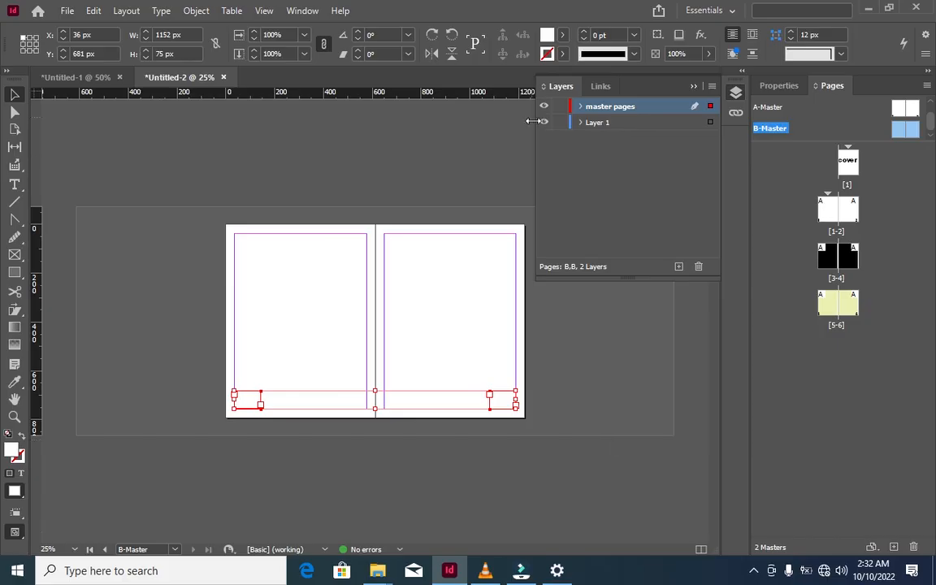
left_click(353, 121)
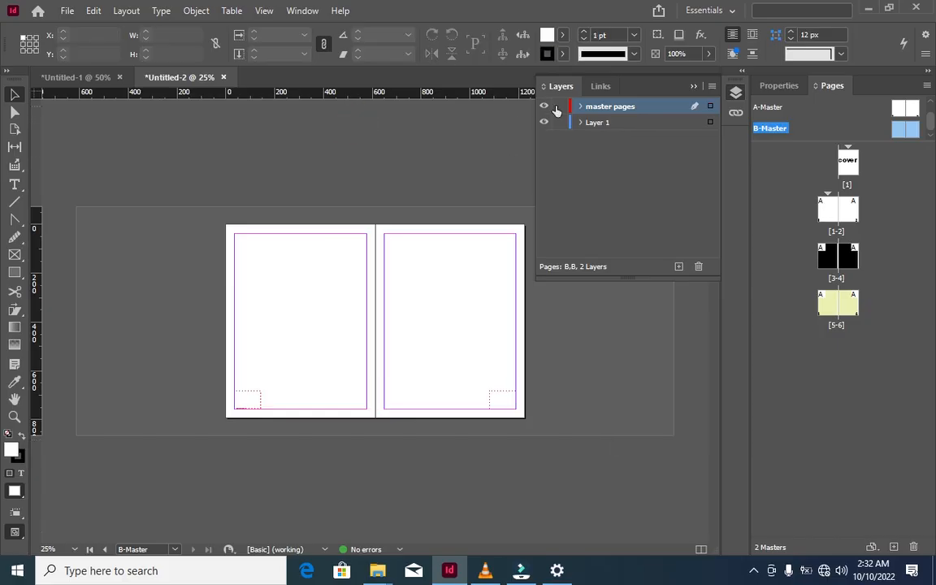
left_click(558, 106)
Step: Return to the document pages at the 1-2 spread and examine the page numbers on the black 3-4 spread
left_click(175, 549)
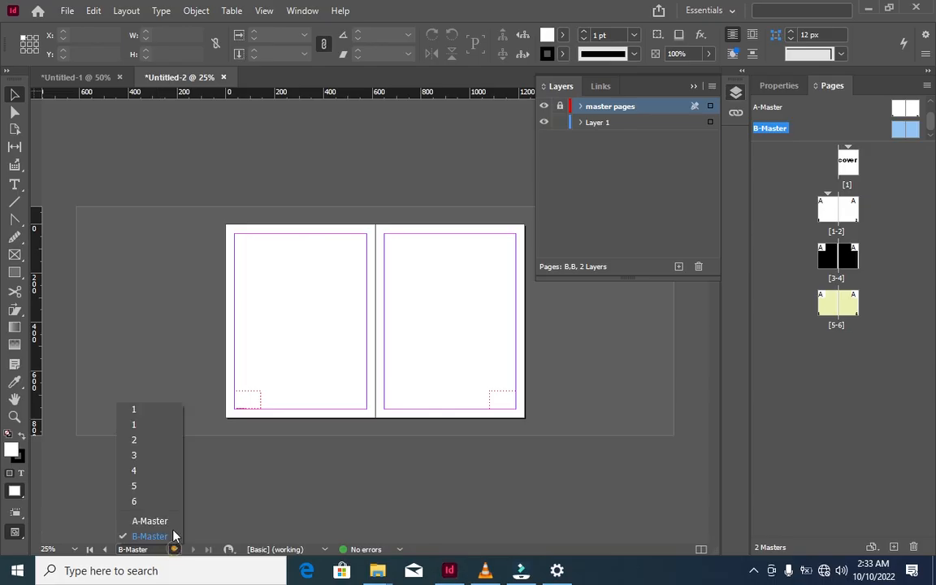
left_click(172, 439)
scroll(245, 284, "down", 5)
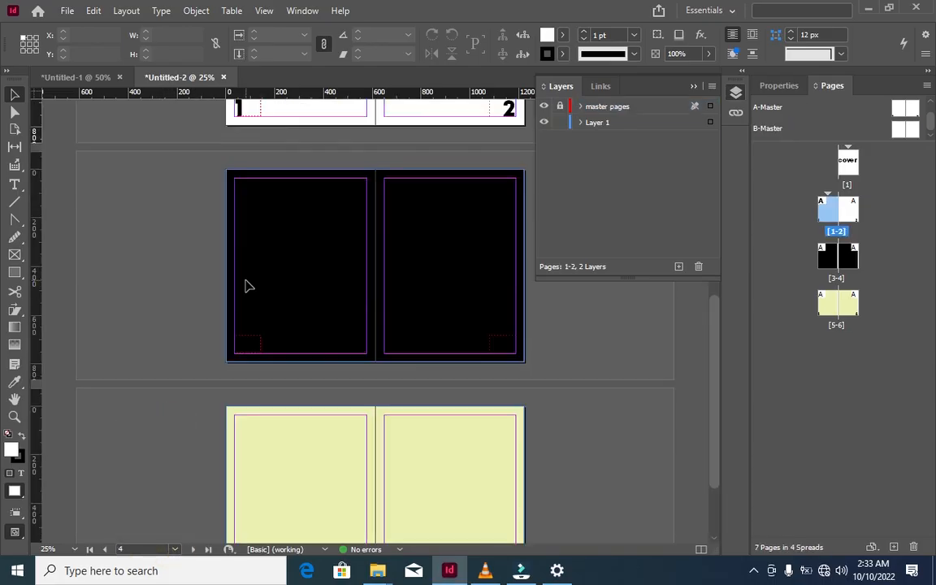
scroll(248, 286, "up", 5)
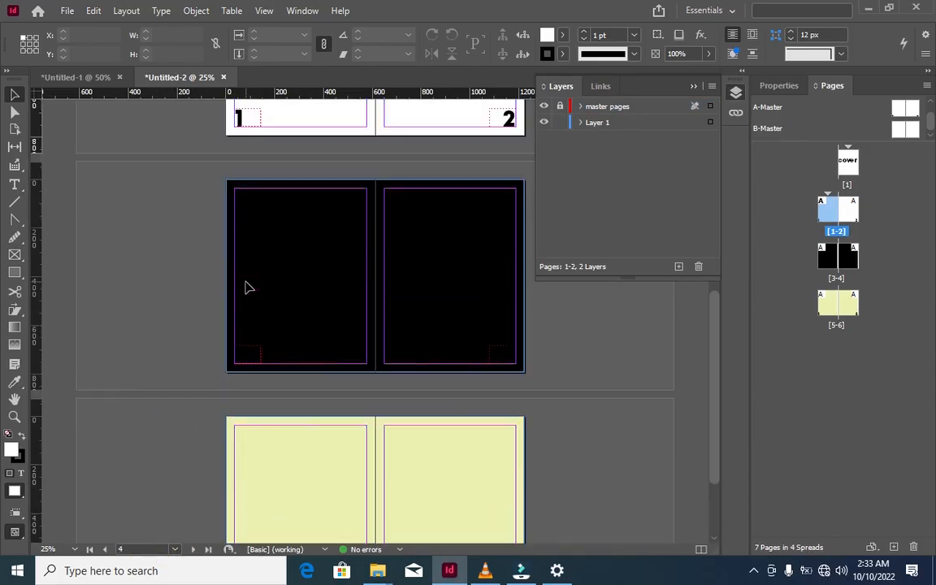
Step: Compare the page numbers on the black 3-4 and yellow 5-6 spreads, check B-Master, and return to page 3
scroll(248, 286, "down", 5)
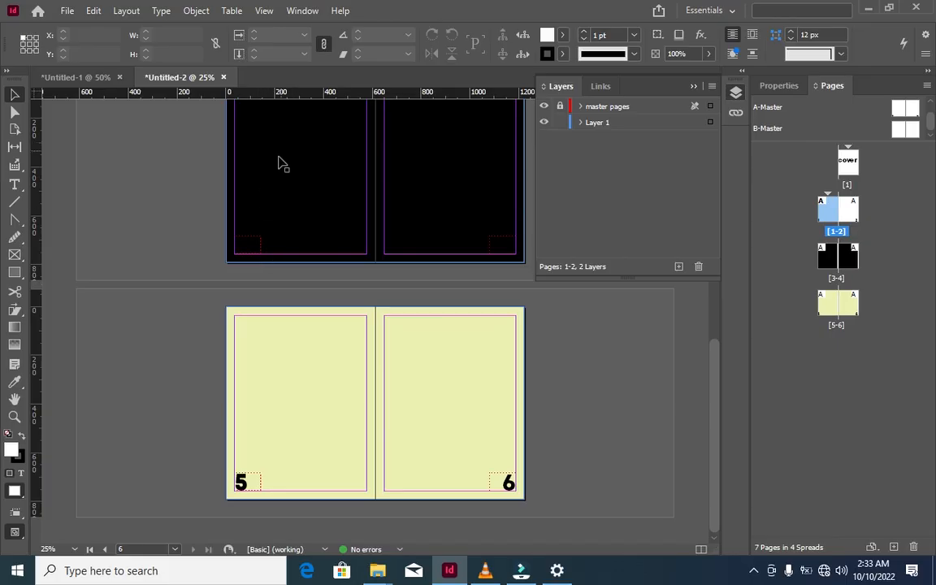
scroll(279, 165, "up", 3)
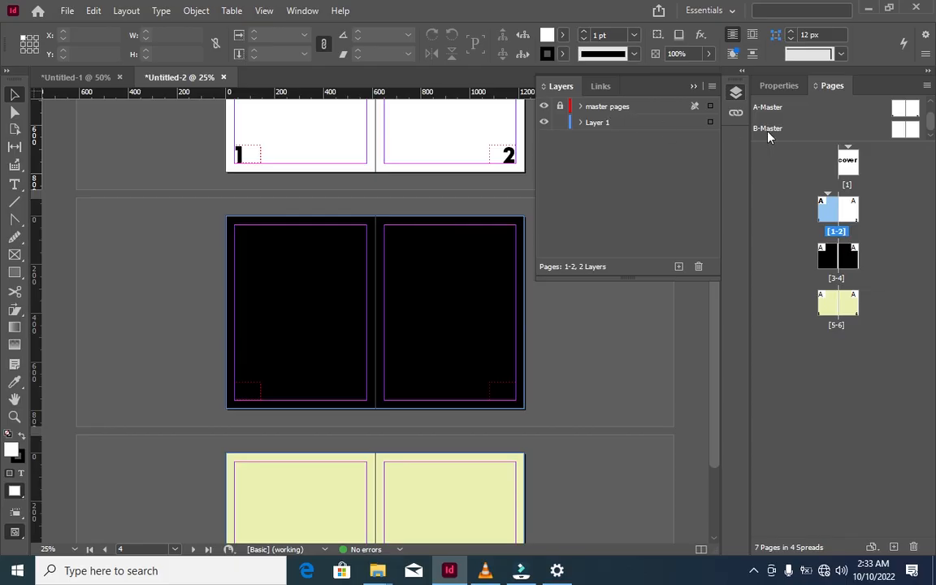
left_click(174, 549)
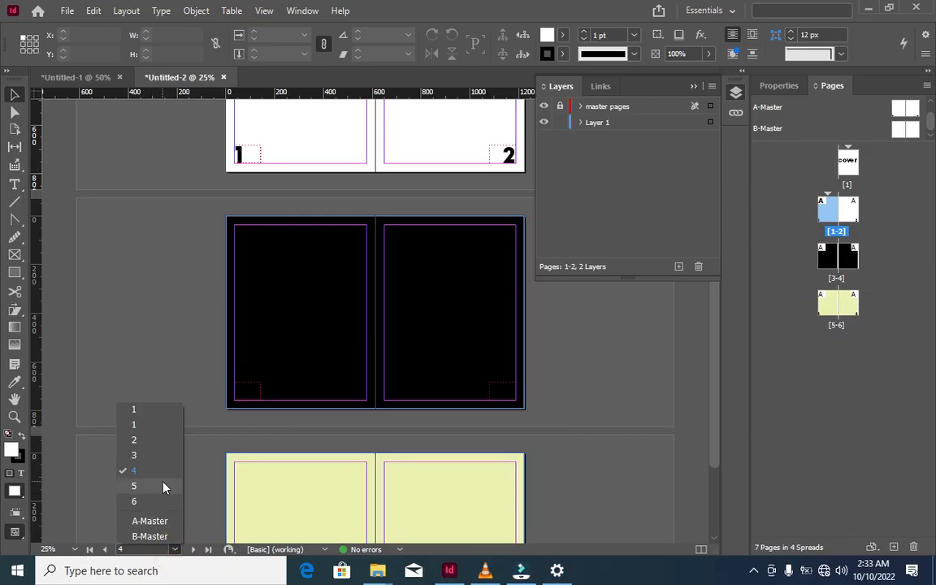
left_click(154, 536)
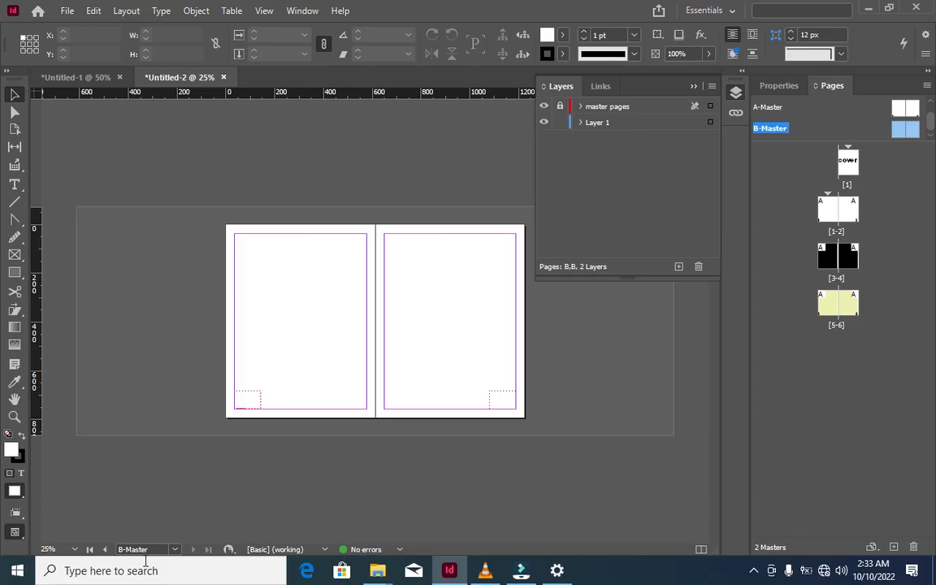
left_click(175, 551)
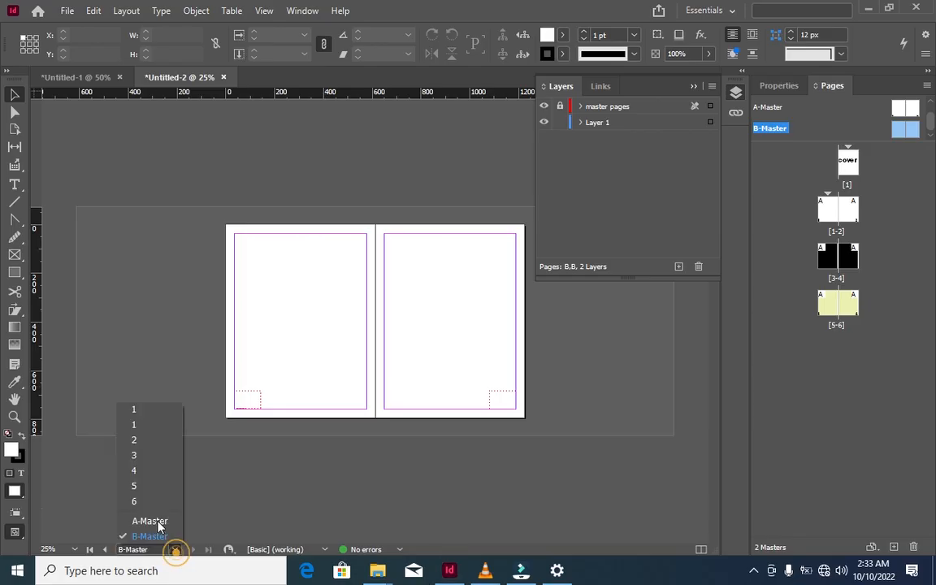
left_click(153, 461)
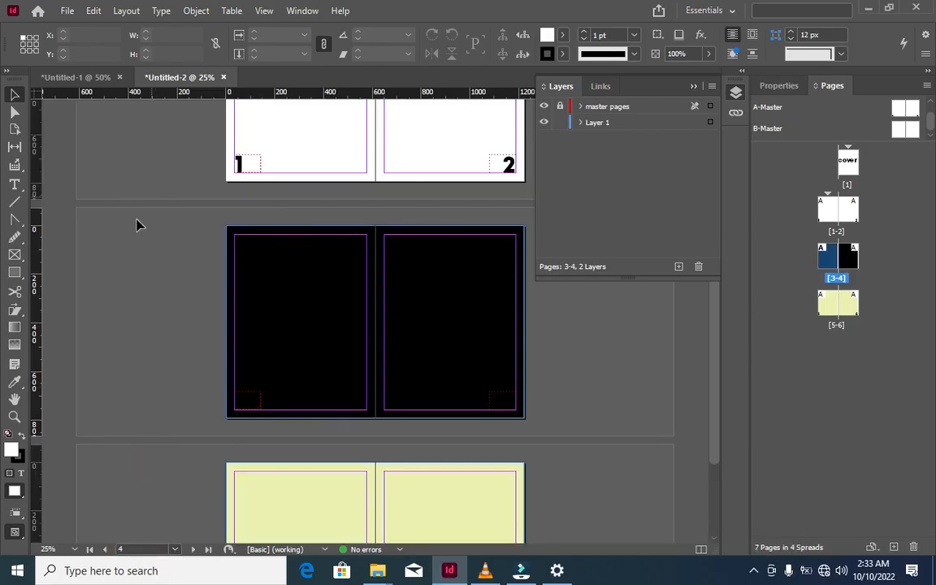
Step: Select both pages of the black 3-4 spread and apply B-Master to pages 3-4
left_click(277, 248)
left_click(276, 243)
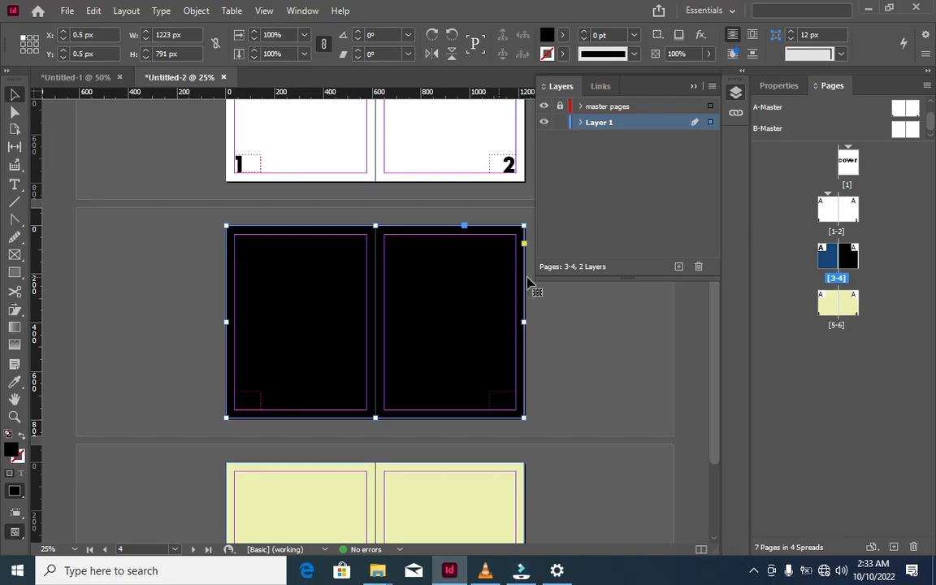
left_click(828, 259)
left_click(848, 259, "shift")
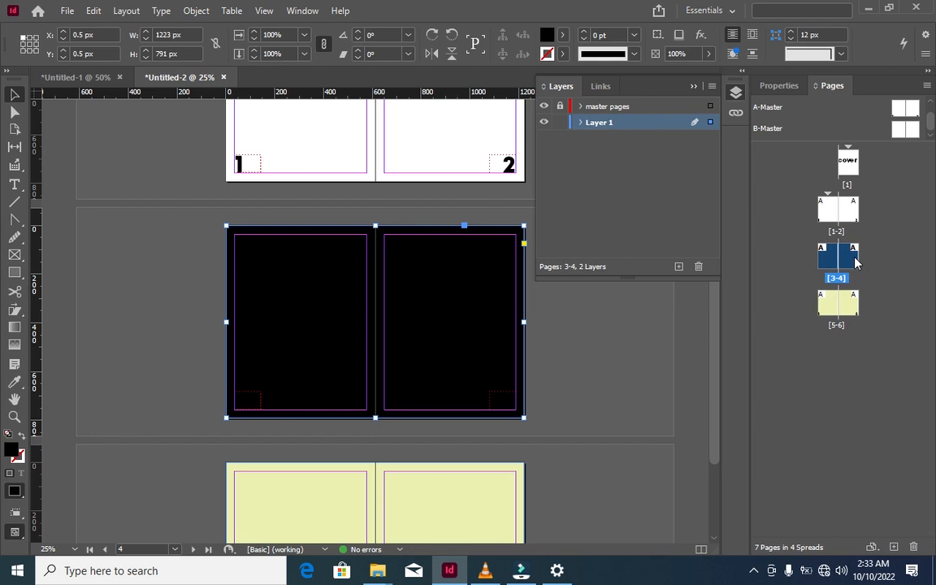
right_click(854, 262)
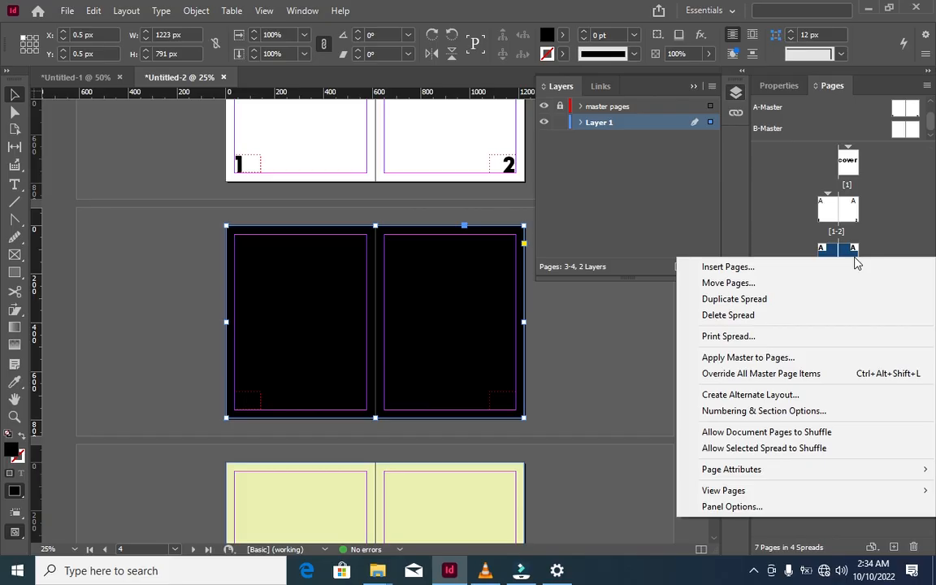
left_click(835, 362)
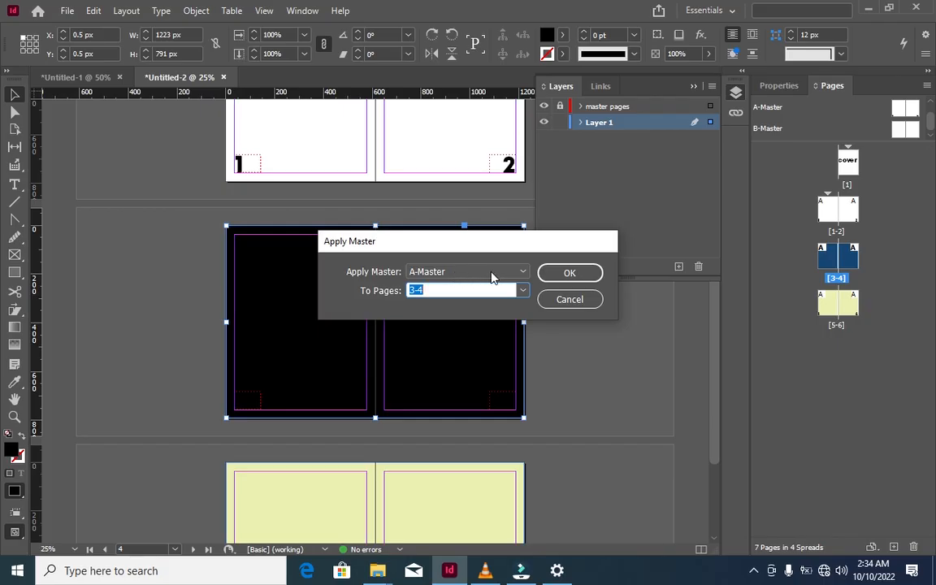
left_click(524, 274)
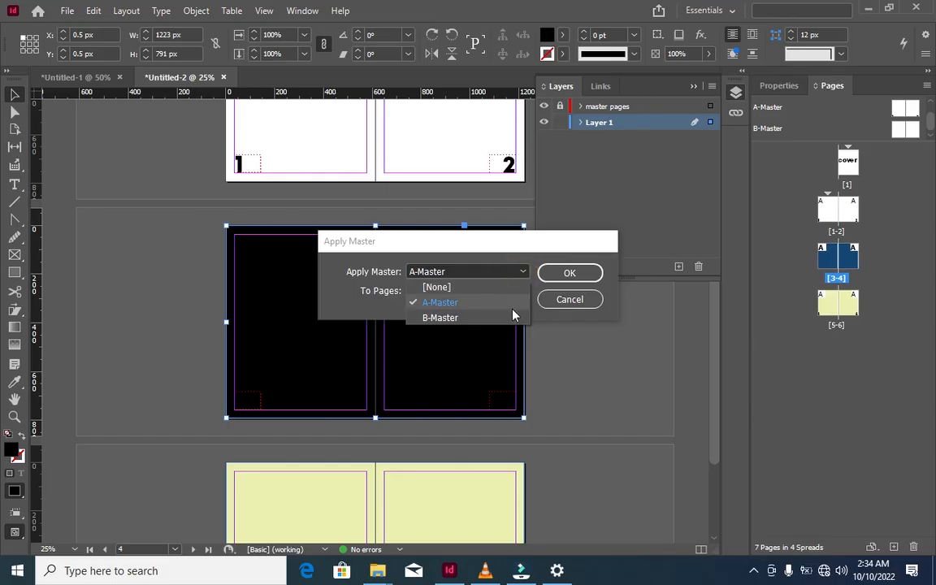
left_click(513, 315)
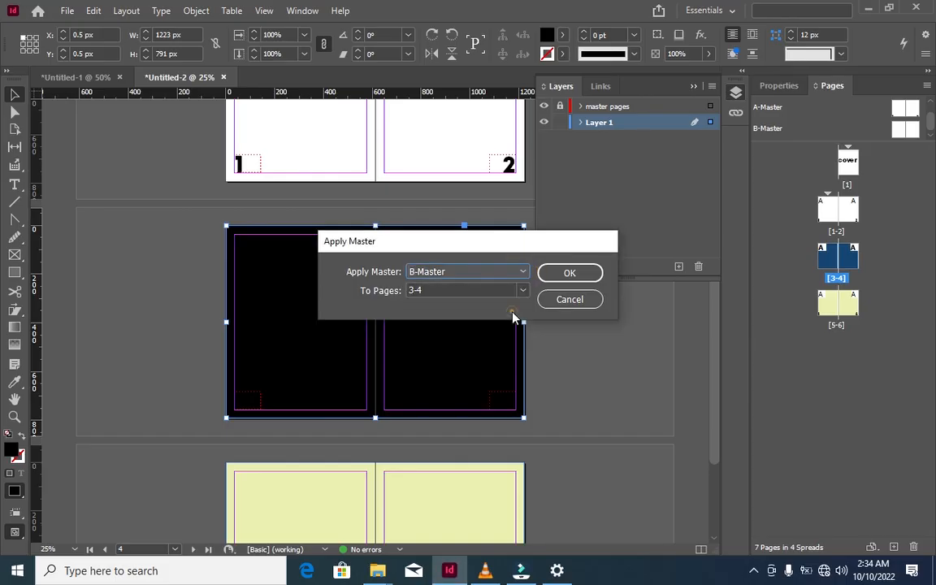
left_click(548, 277)
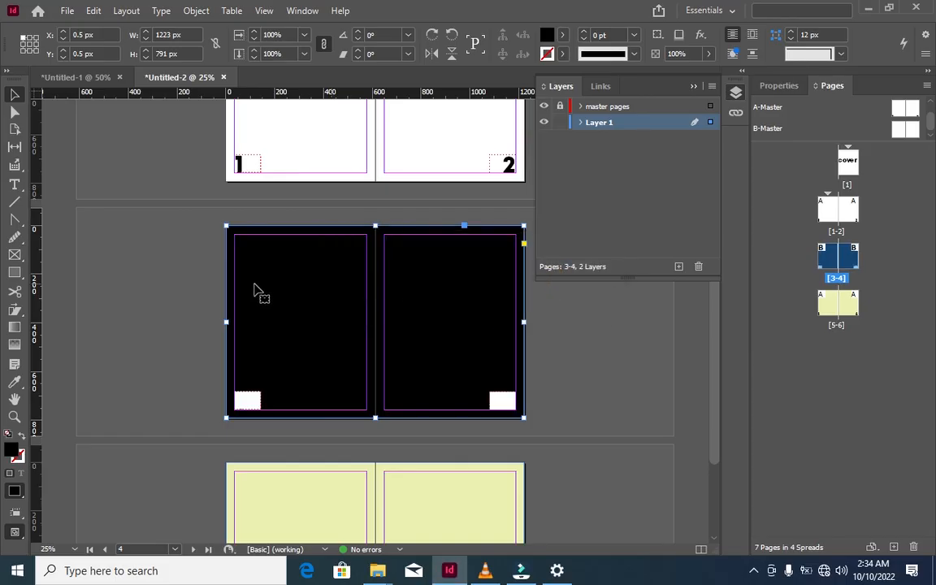
Step: Deselect the black rectangle on the 3-4 spread and open B-Master for editing
left_click(15, 291)
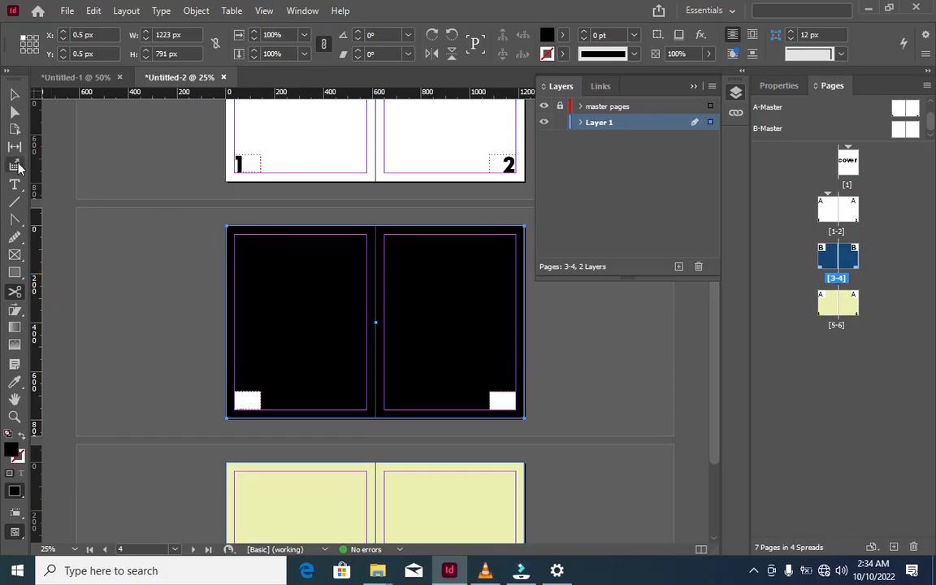
left_click(14, 111)
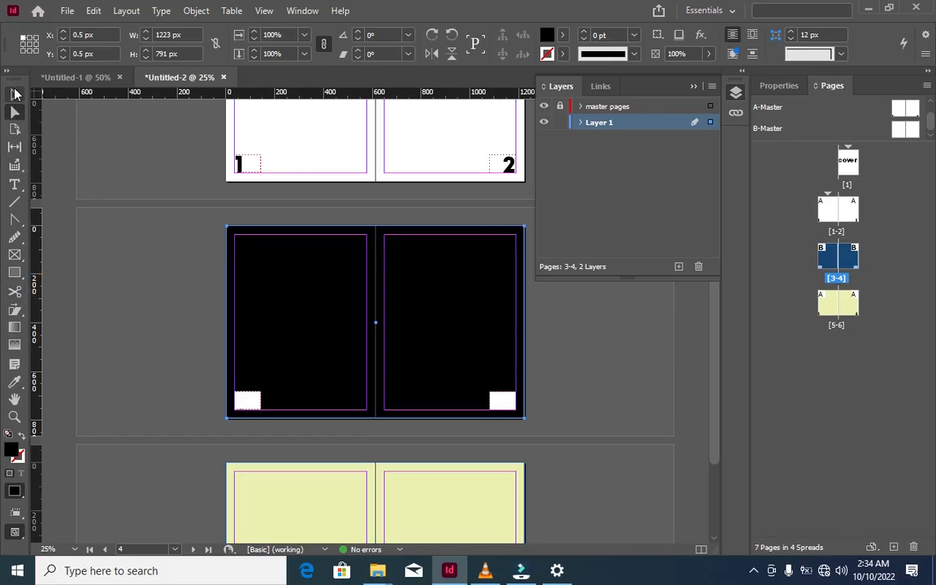
left_click(14, 94)
left_click(99, 212)
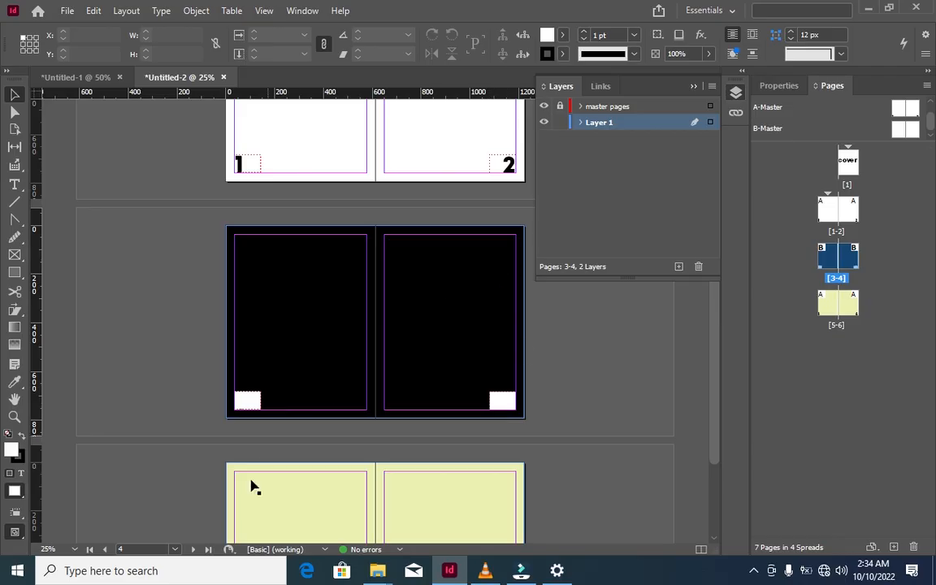
left_click(165, 550)
left_click(175, 549)
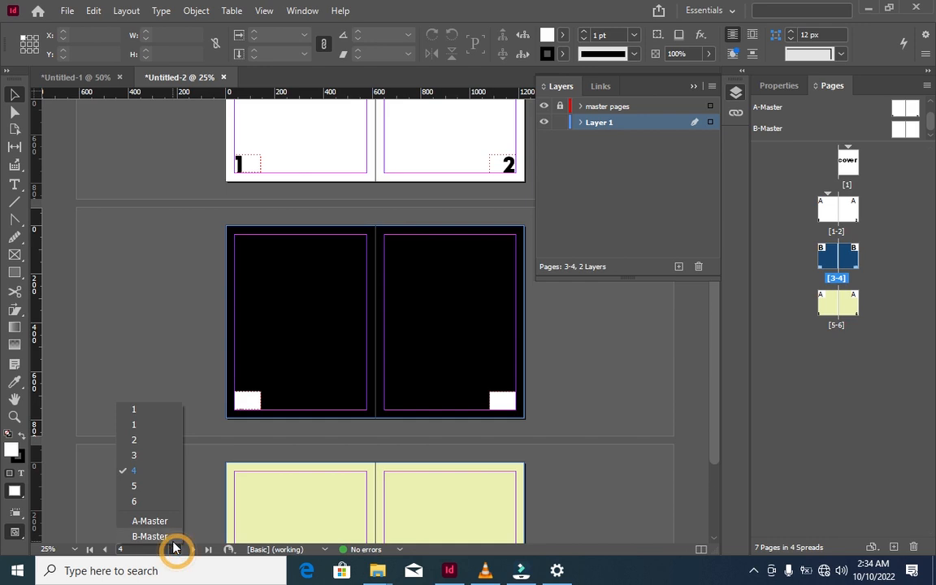
left_click(163, 536)
left_click(173, 545)
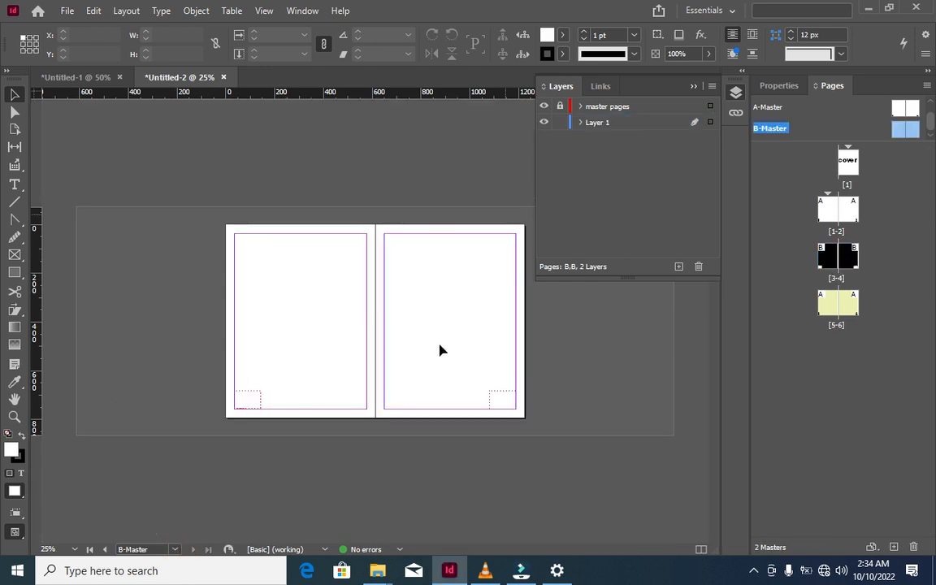
Step: Unlock the master pages layer and select the page-number marker text on B-Master's left page
key("ctrl+s")
left_click(7, 185)
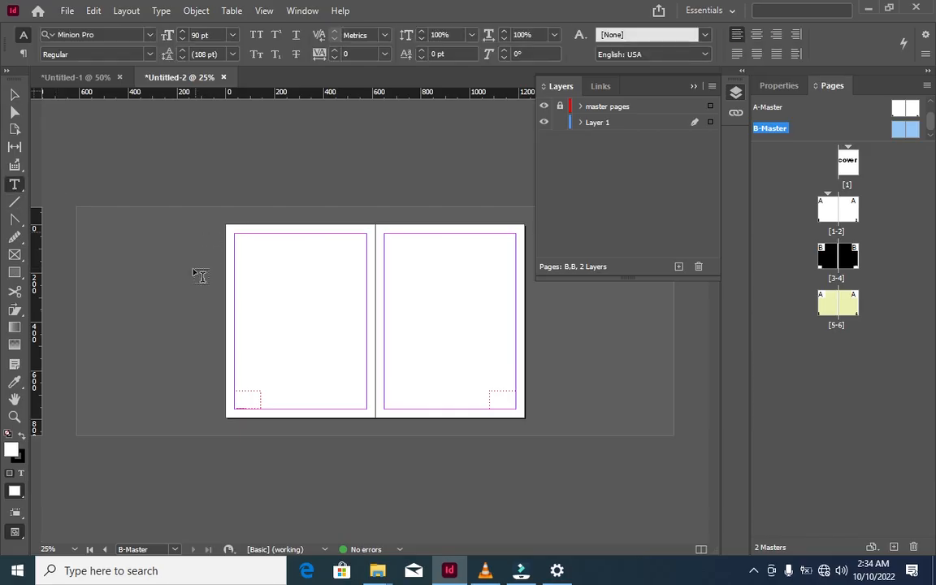
left_click(250, 398)
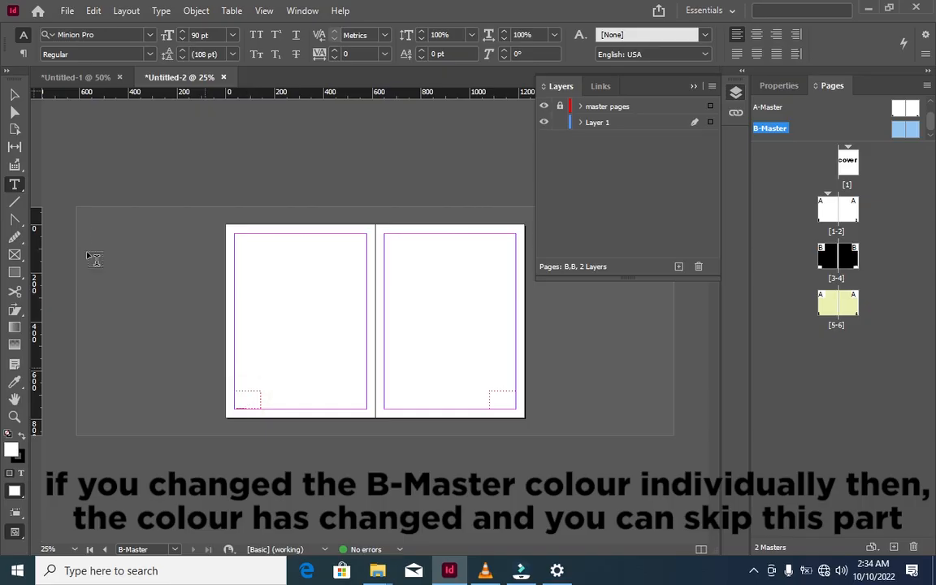
left_click(559, 107)
left_click(255, 400)
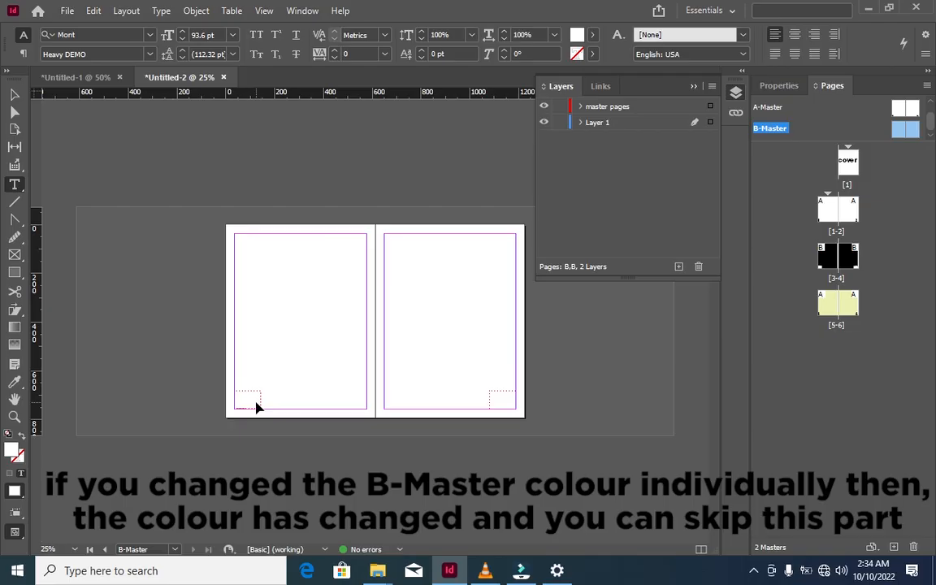
double_click(256, 400)
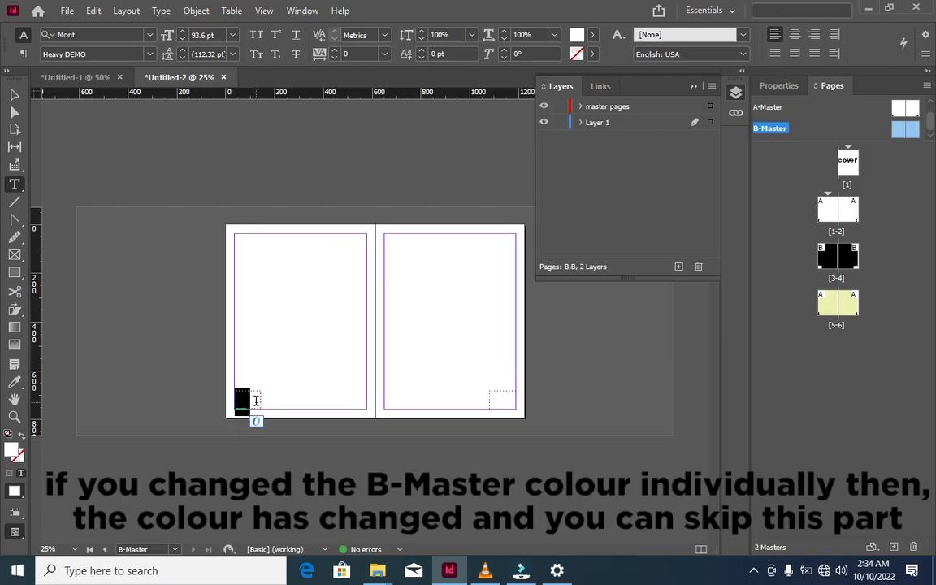
Step: Swap the text fill and stroke of B-Master's left page-number marker, giving it a [None] fill and [Paper] stroke
left_click(595, 36)
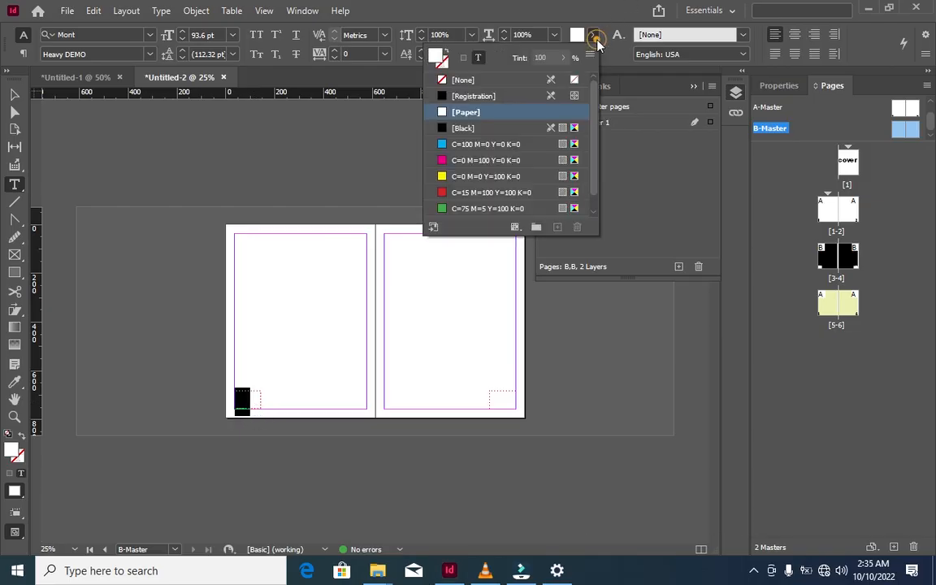
left_click(443, 56)
left_click(444, 57)
left_click(444, 57)
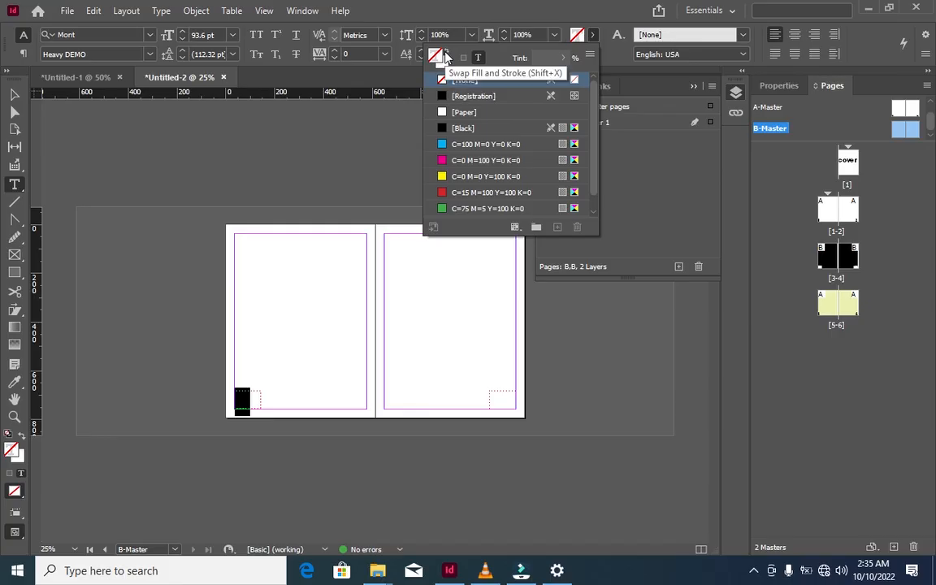
left_click(444, 57)
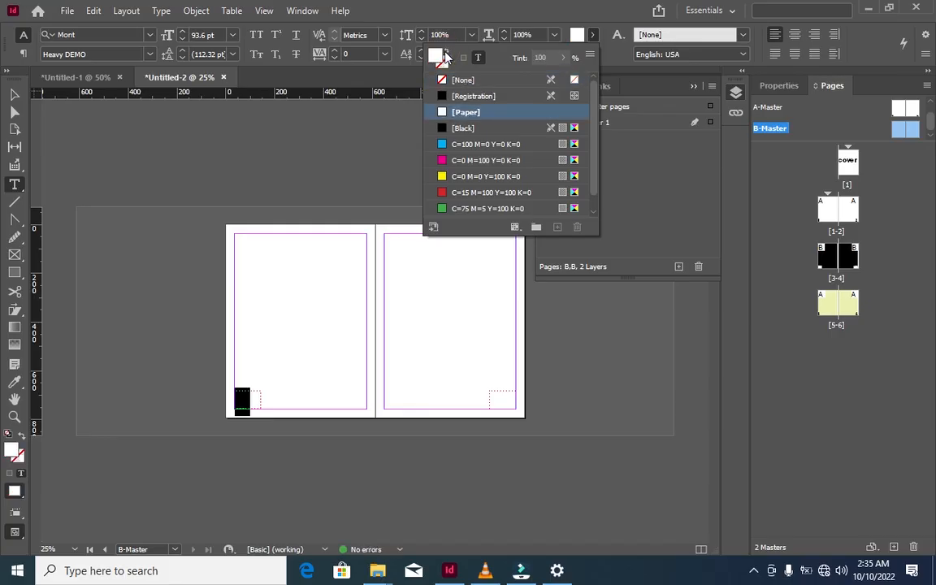
left_click(444, 57)
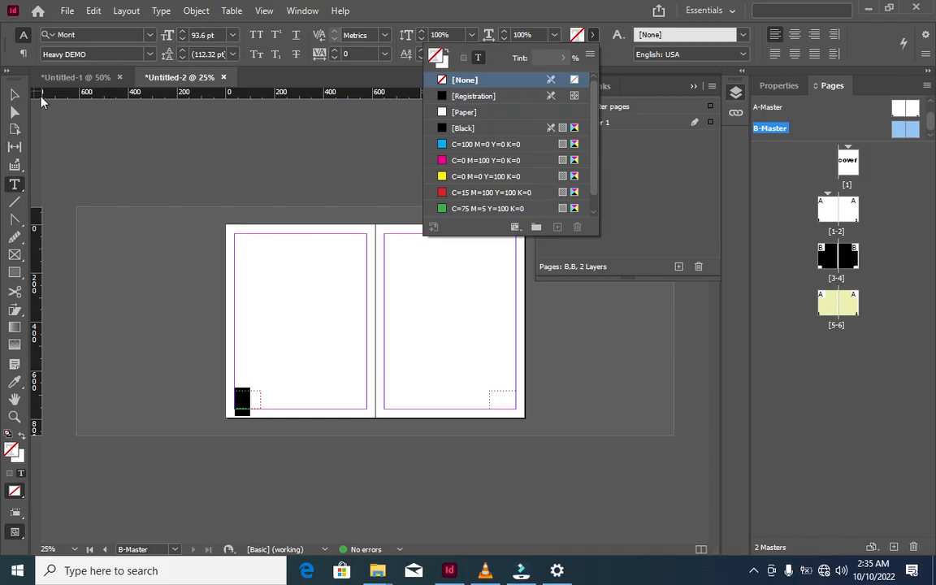
left_click(14, 95)
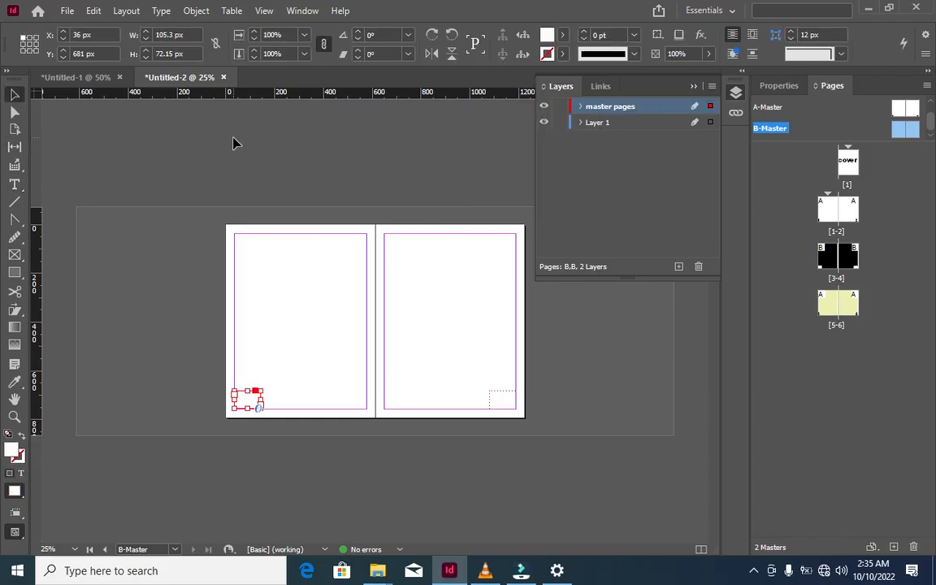
Step: Go to page 6 and examine the page-number frames on the black 3-4 spread
left_click(173, 549)
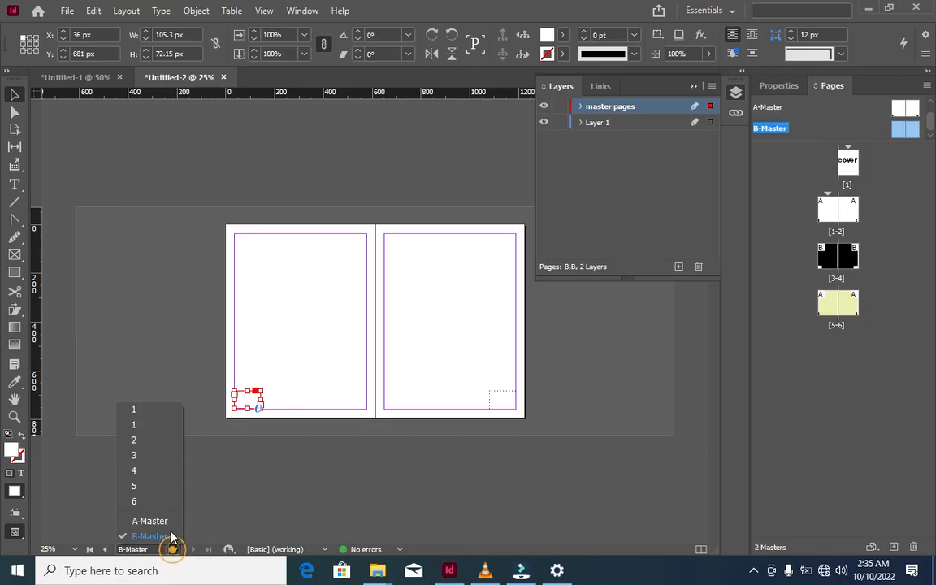
left_click(157, 500)
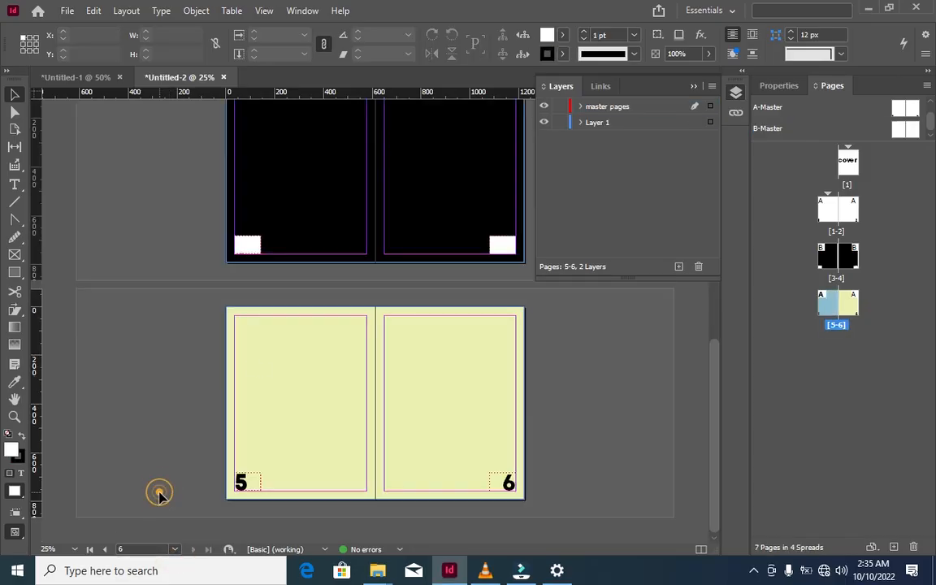
left_click(136, 142)
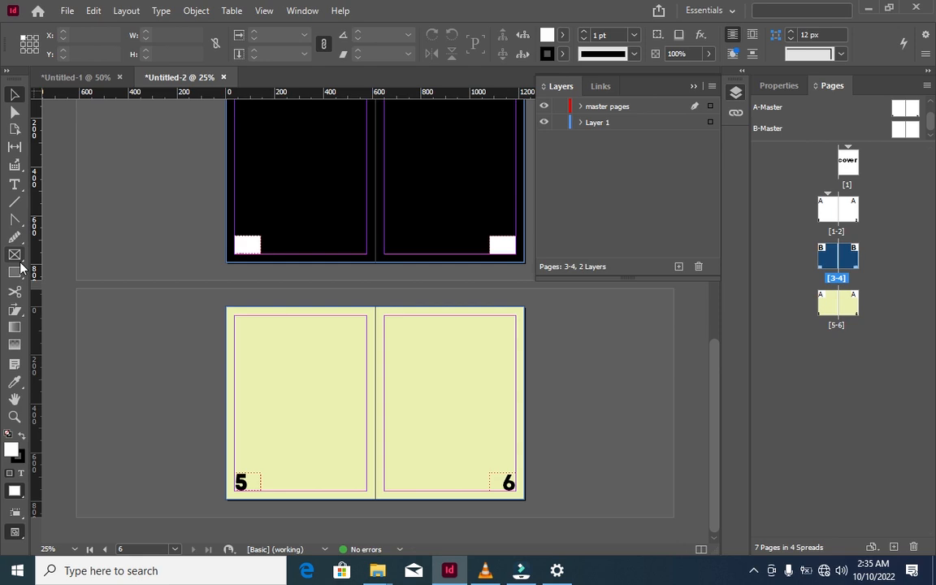
Step: Select both page-number frames on B-Master and set their frame fill to [None]
left_click(175, 549)
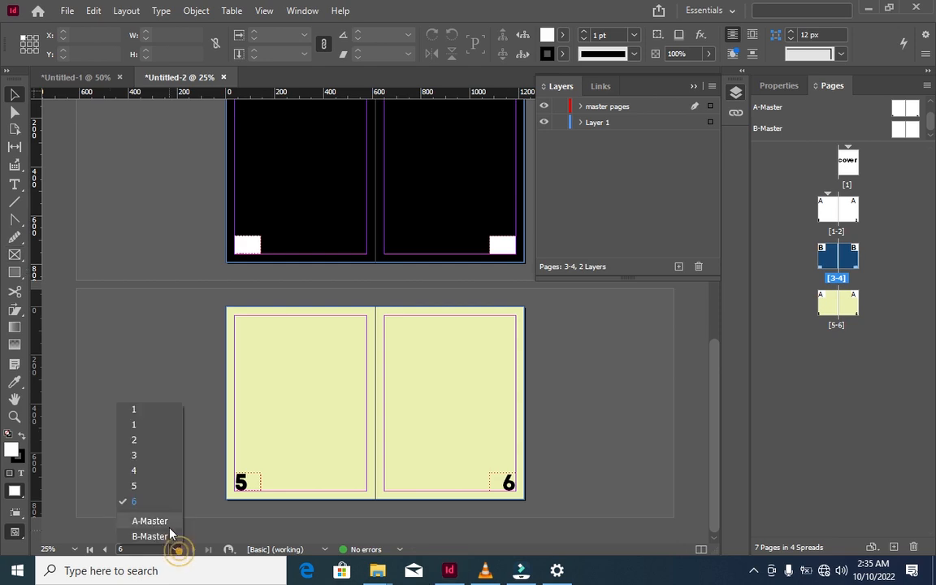
left_click(169, 536)
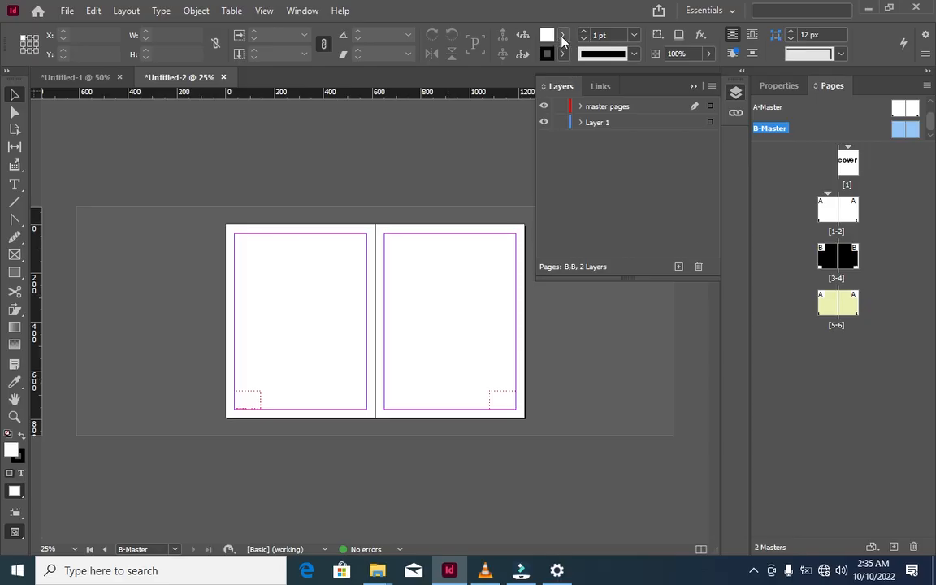
left_click_drag(190, 381, 553, 410)
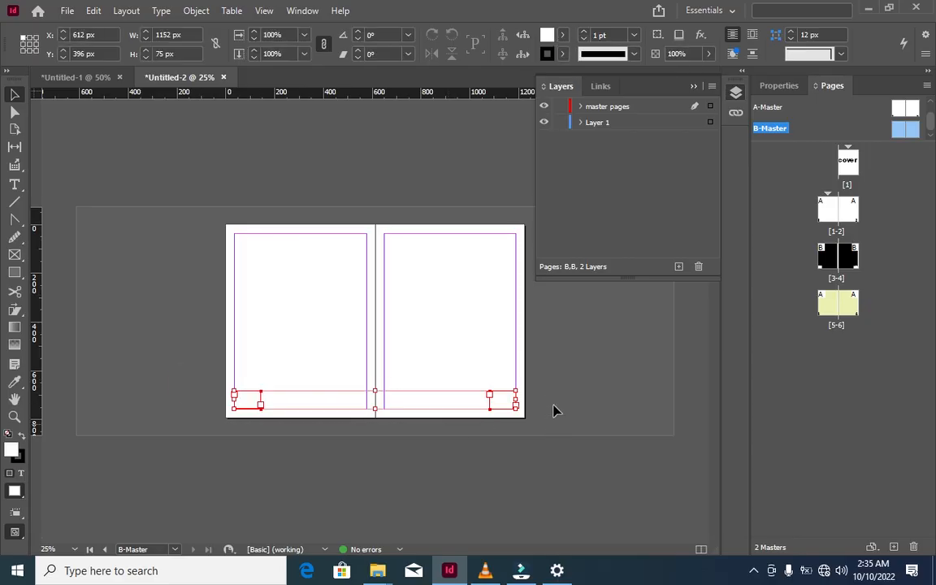
left_click(562, 38)
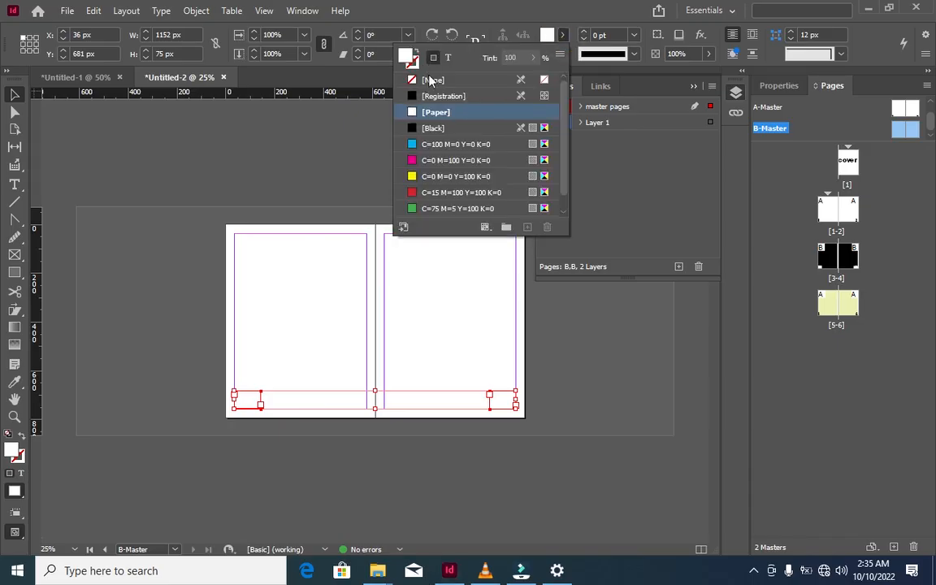
left_click(430, 79)
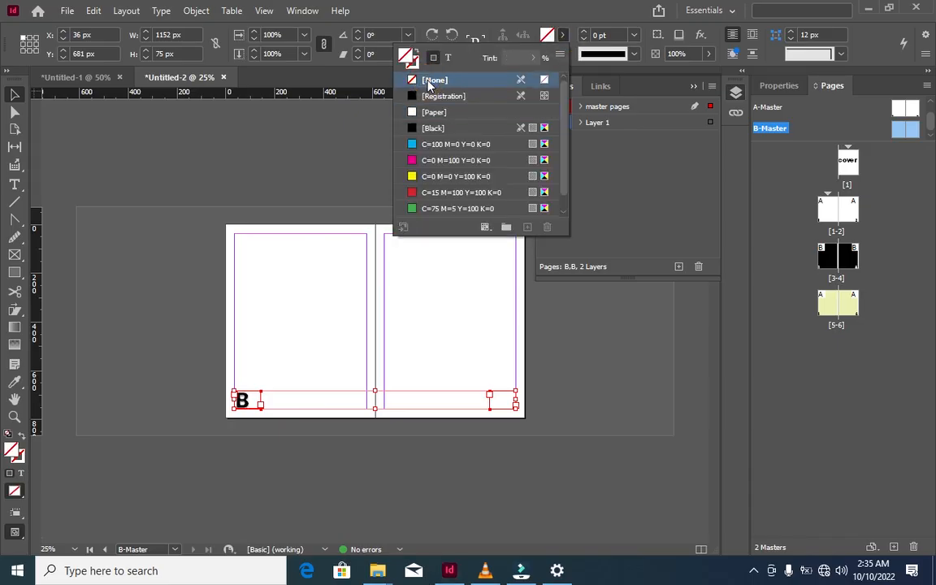
Step: Set the text fill of B-Master's left page-number marker to [Paper] and its stroke to [None]
key("Escape")
left_click(669, 364)
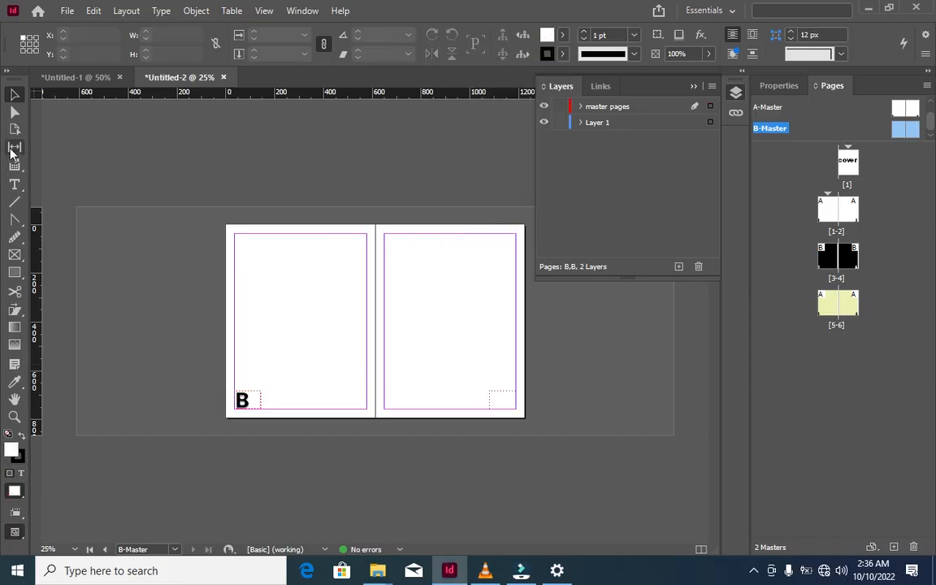
left_click(15, 186)
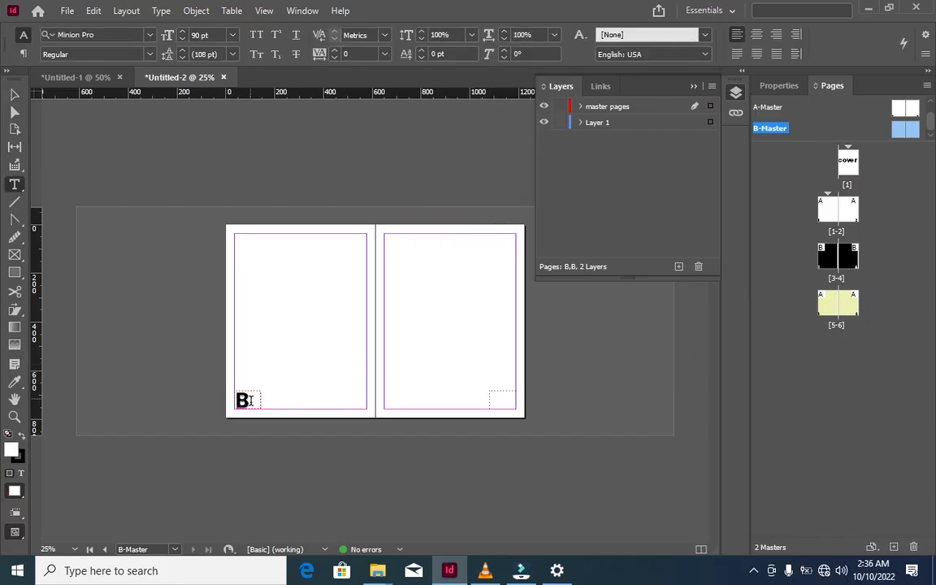
double_click(243, 401)
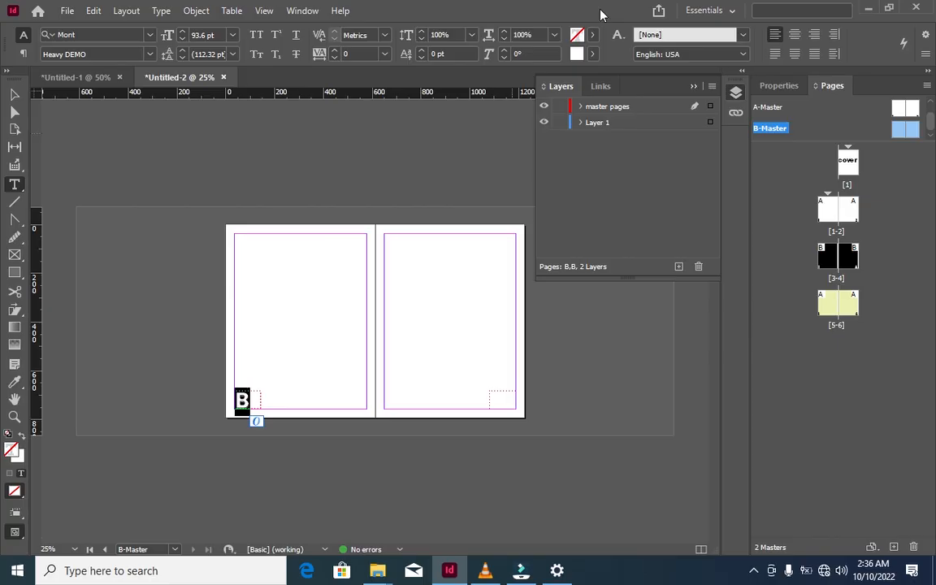
left_click(593, 35)
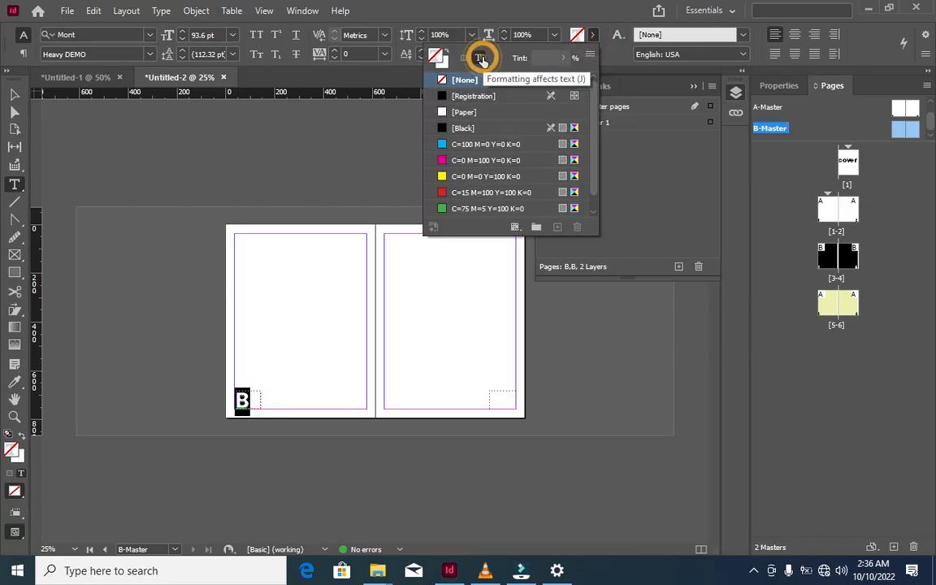
left_click(477, 112)
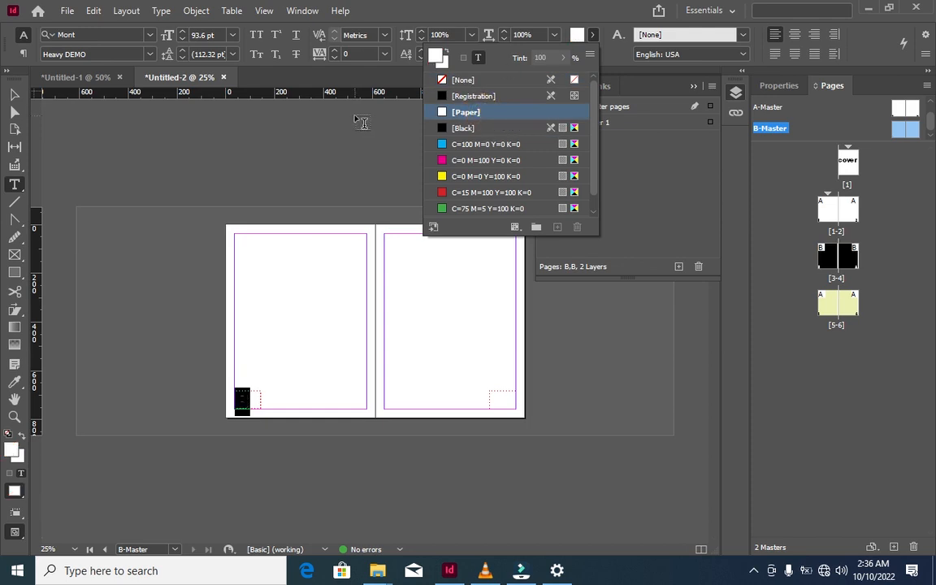
left_click(455, 79)
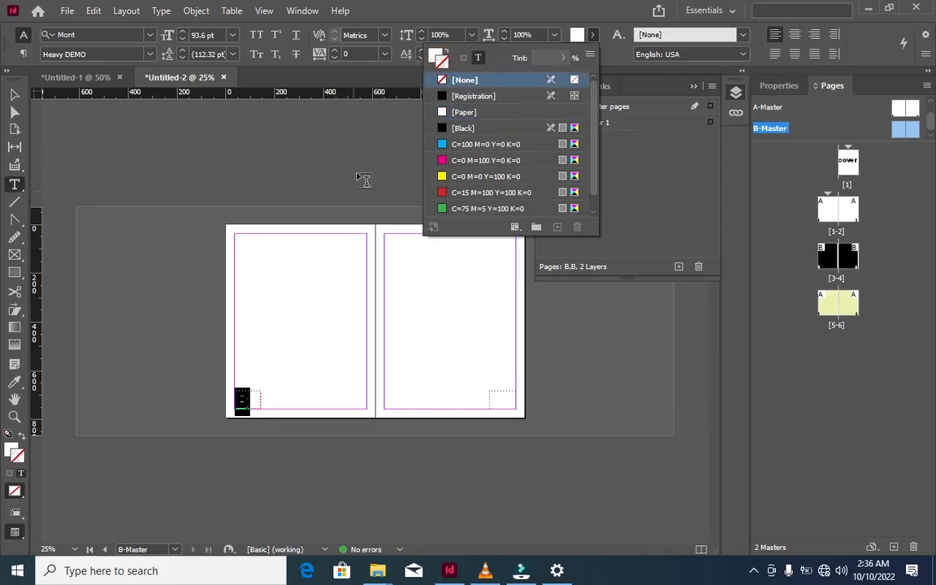
left_click(14, 95)
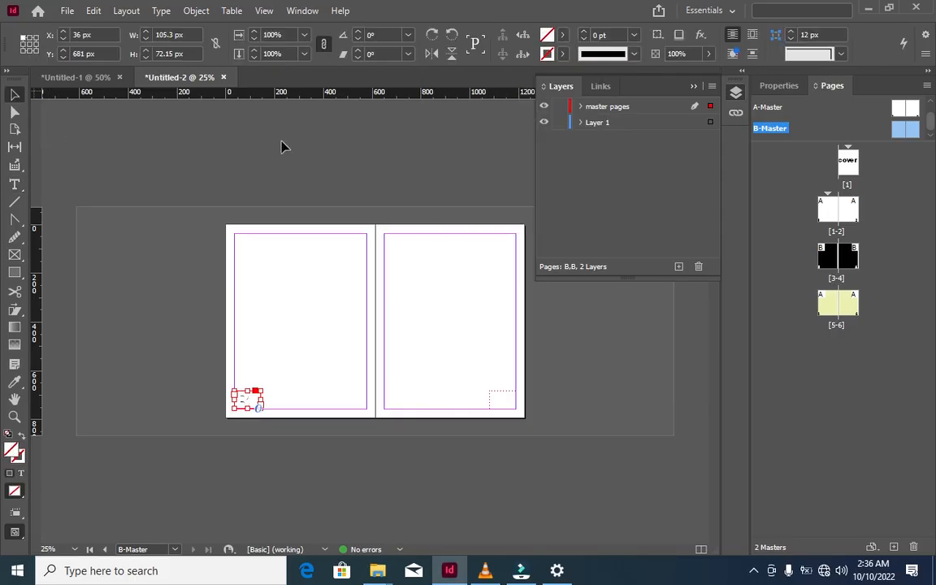
left_click(287, 143)
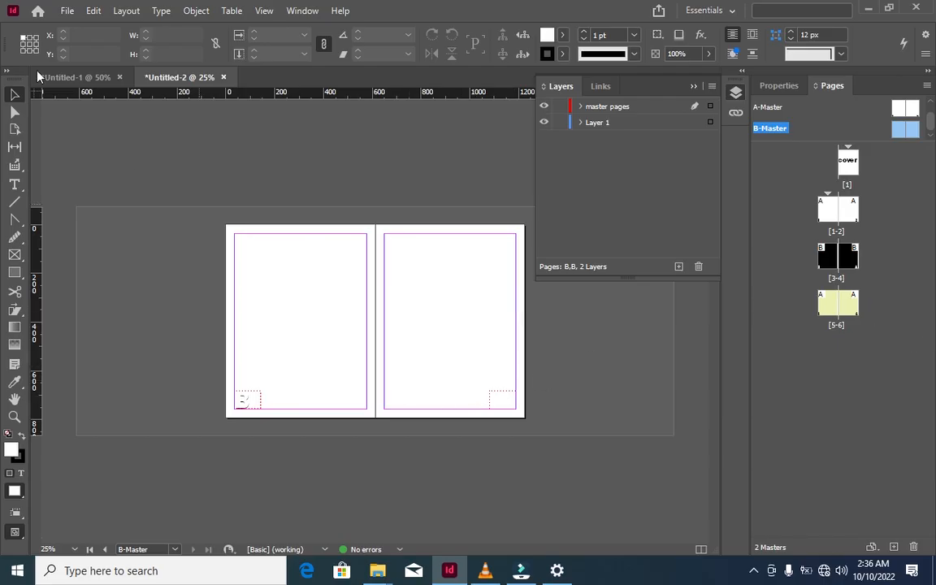
Step: Select the page-number marker text on B-Master's right page and check its fill and stroke swatches
left_click(15, 185)
left_click_drag(513, 401, 472, 411)
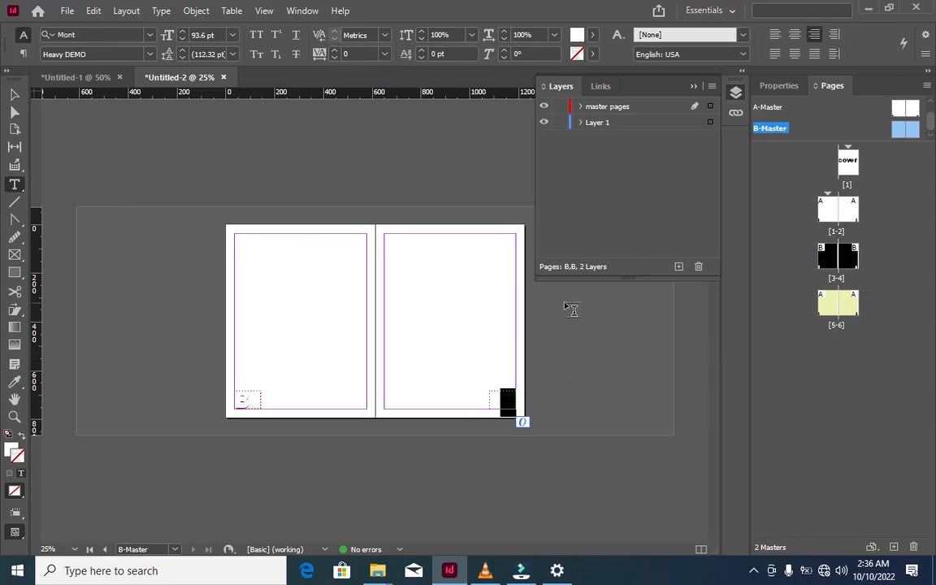
left_click(593, 35)
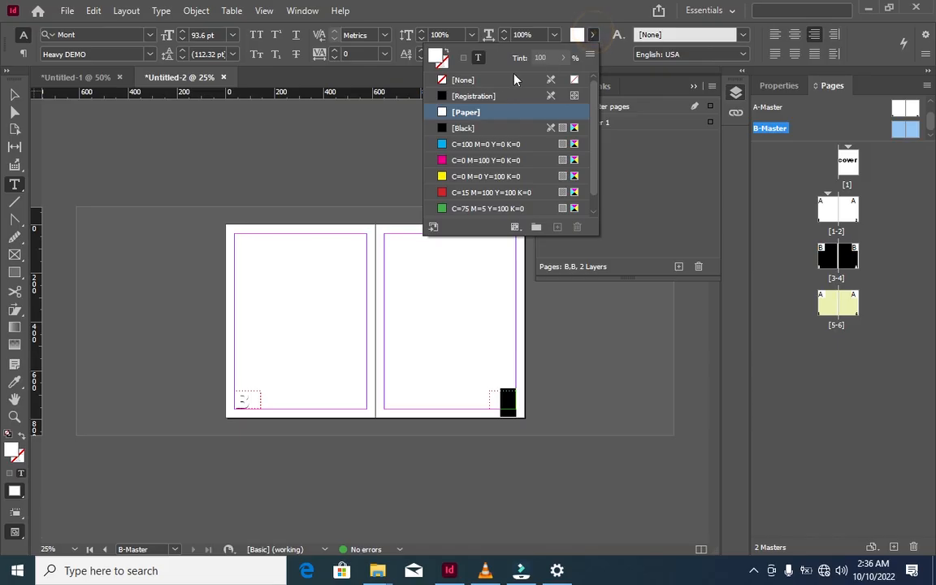
left_click(445, 65)
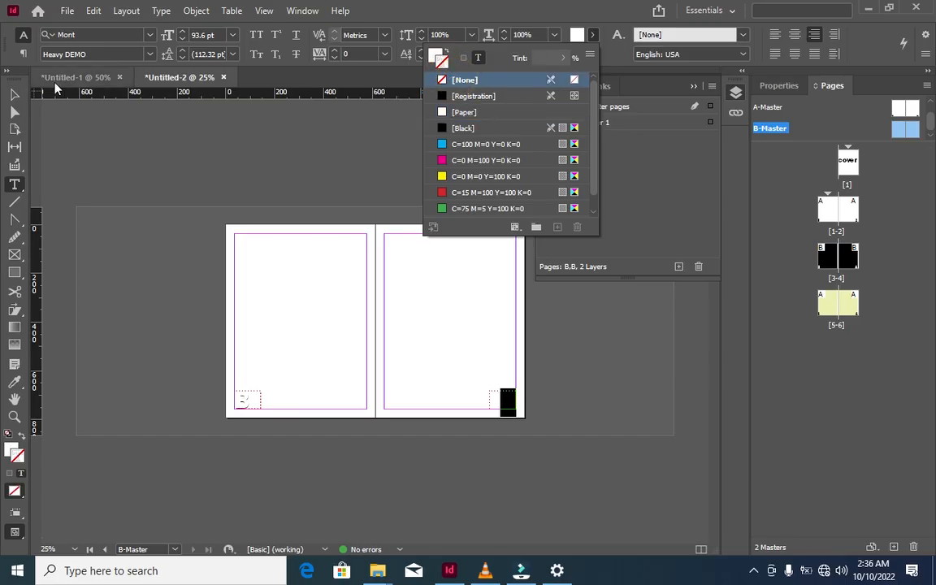
left_click(13, 95)
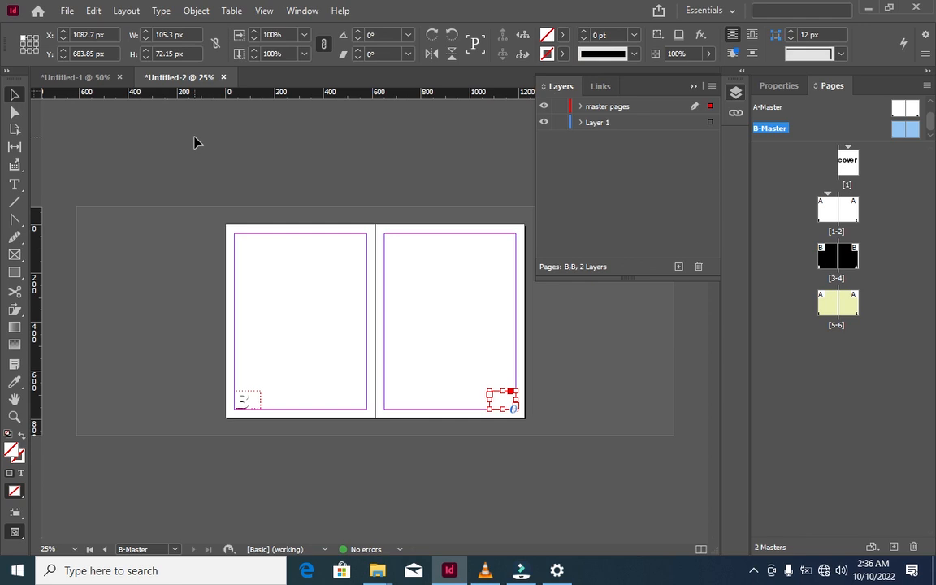
left_click(193, 142)
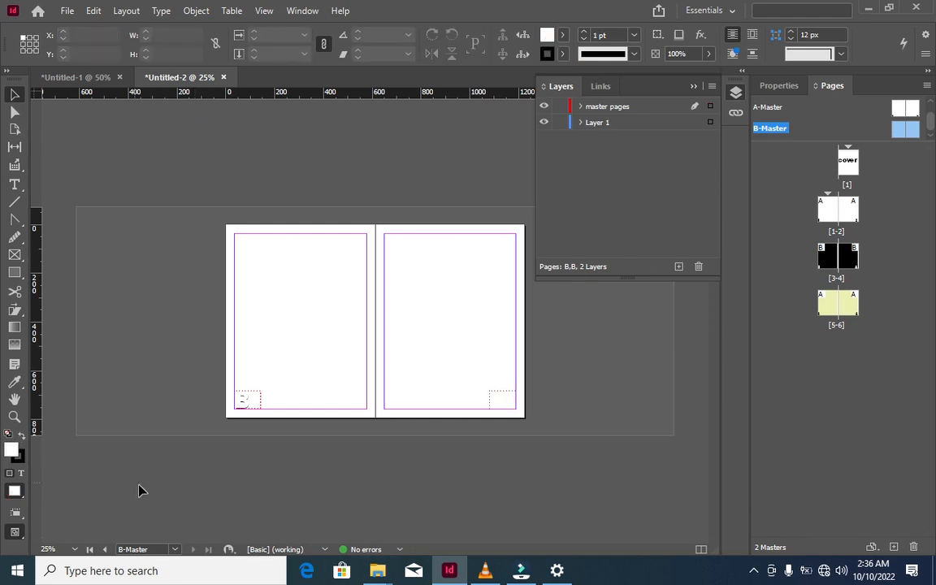
Step: Go to page 4 and compare the page numbers on the black 3-4 spread with those on the neighbouring spreads
left_click(175, 549)
left_click(160, 474)
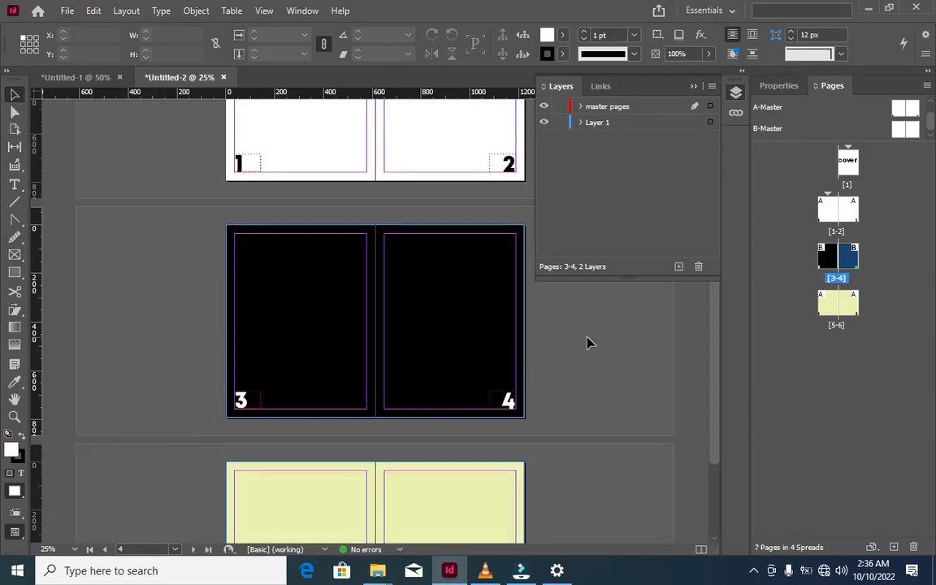
scroll(637, 393, "down", 3)
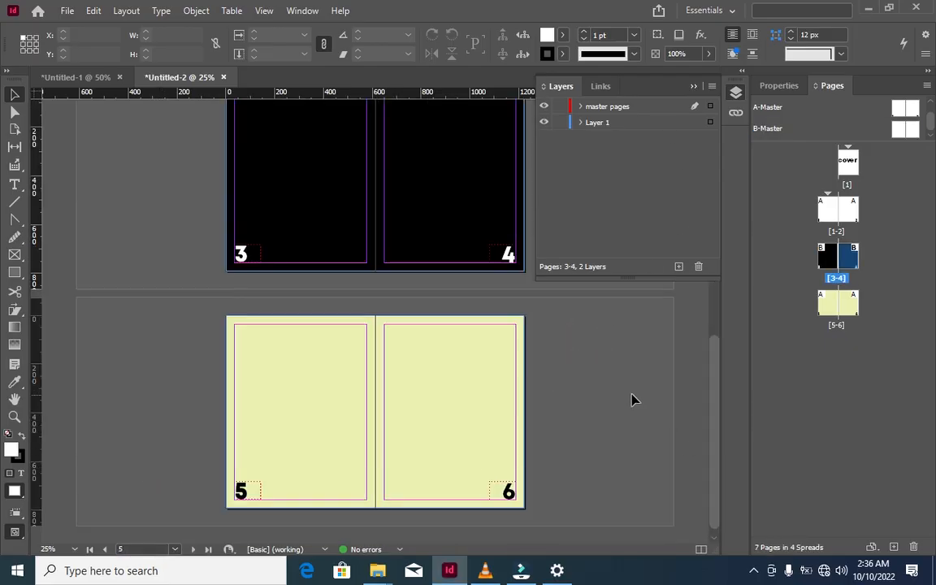
scroll(631, 395, "up", 5)
scroll(630, 403, "down", 2)
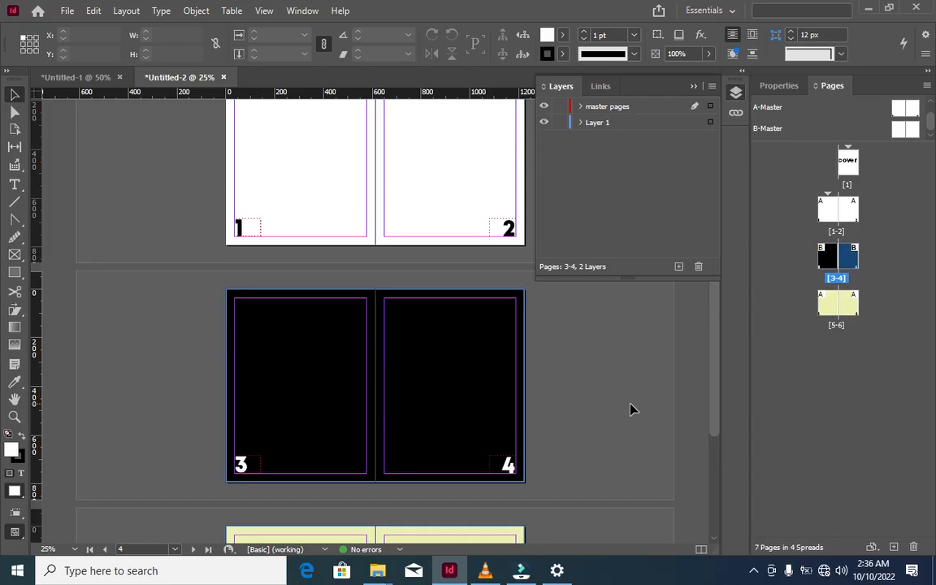
scroll(617, 409, "down", 1)
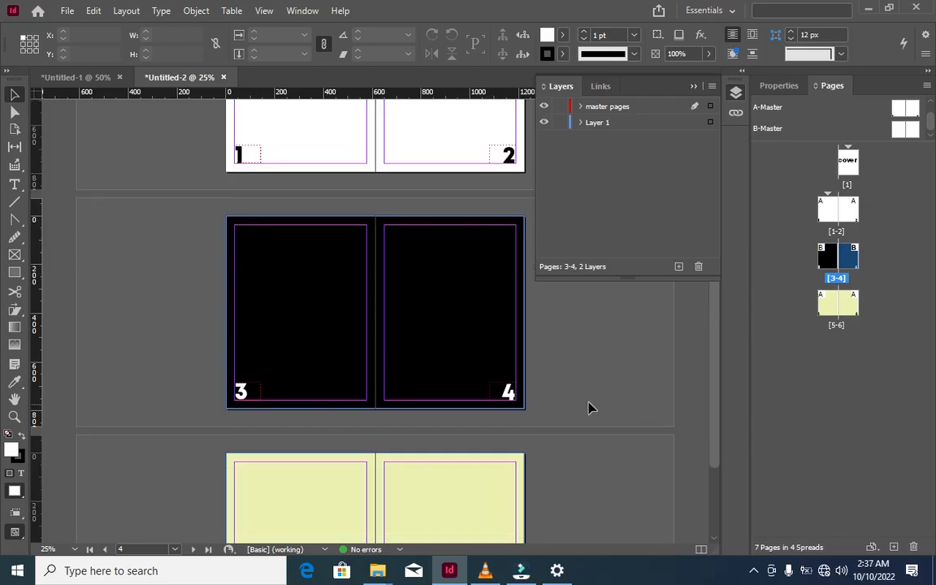
left_click(203, 394)
scroll(359, 303, "up", 2)
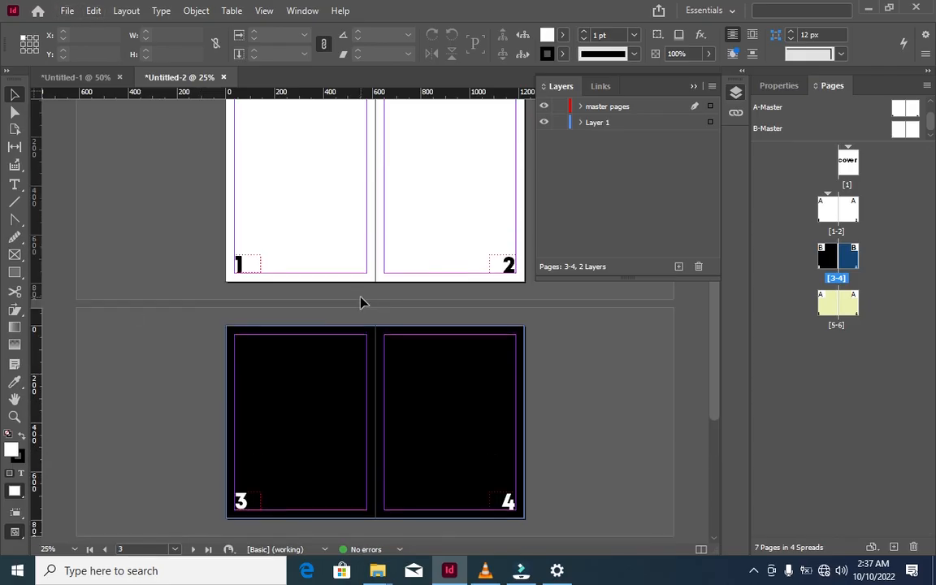
scroll(359, 309, "down", 5)
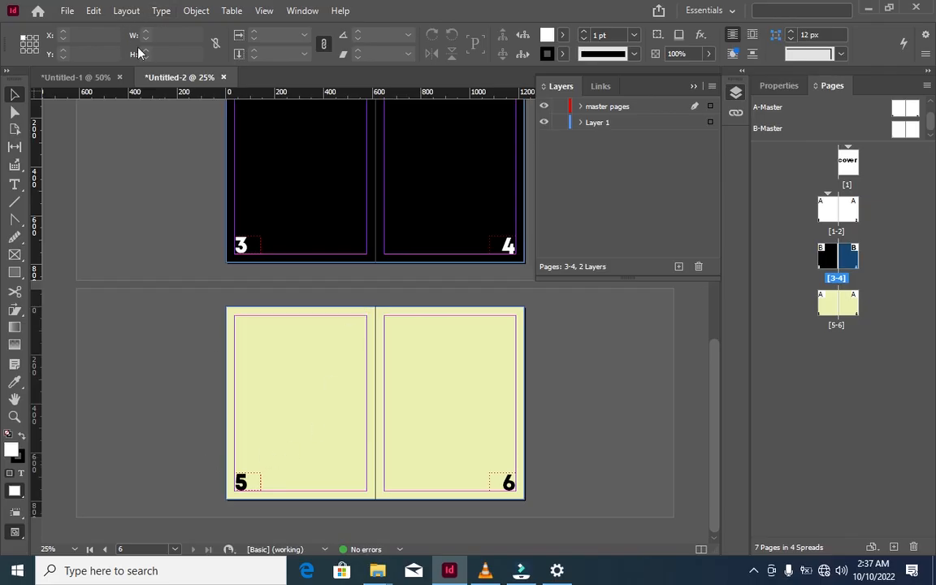
Step: Open the A-Master spread for editing
key("v")
left_click(174, 549)
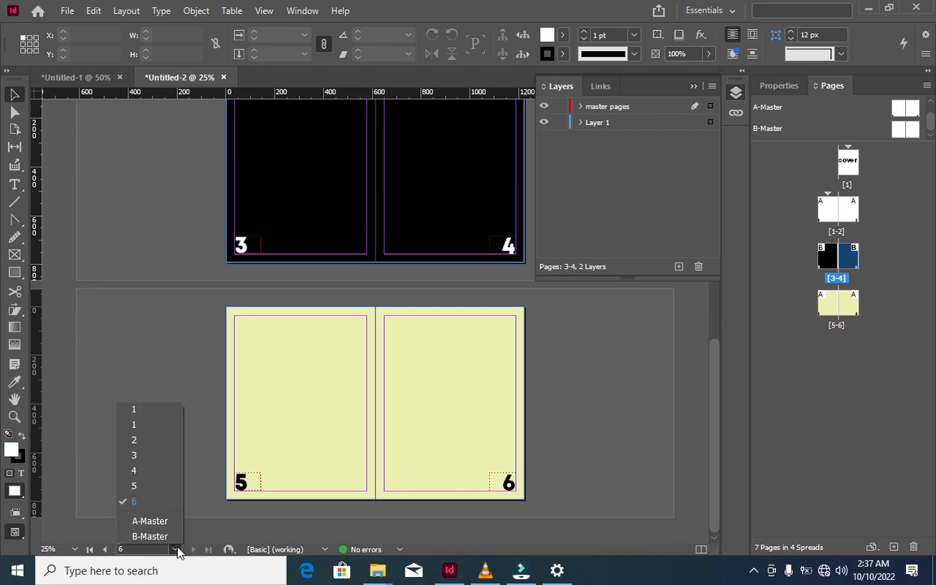
left_click(150, 521)
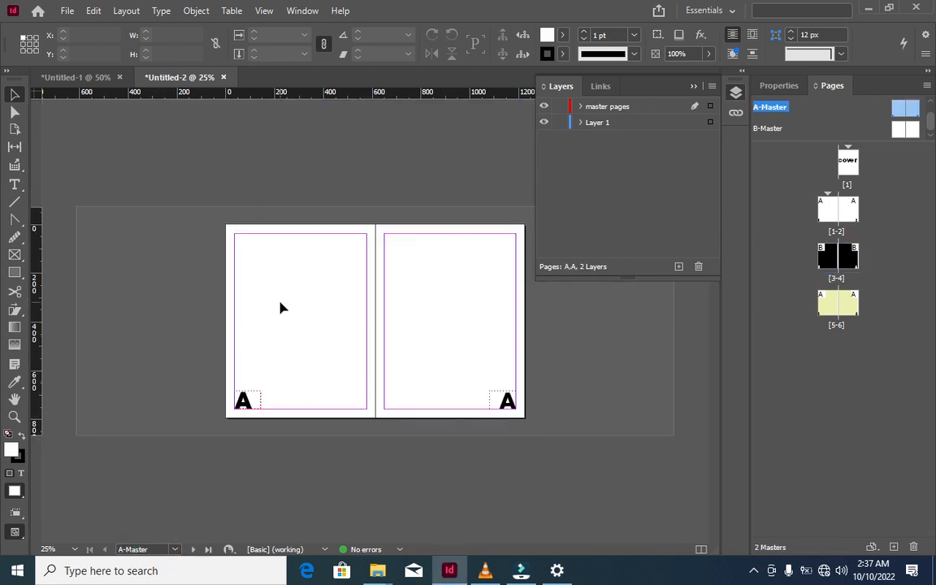
Step: Try a [Paper] frame fill on both A-Master page-number frames and return it to [None]
left_click_drag(190, 381, 589, 422)
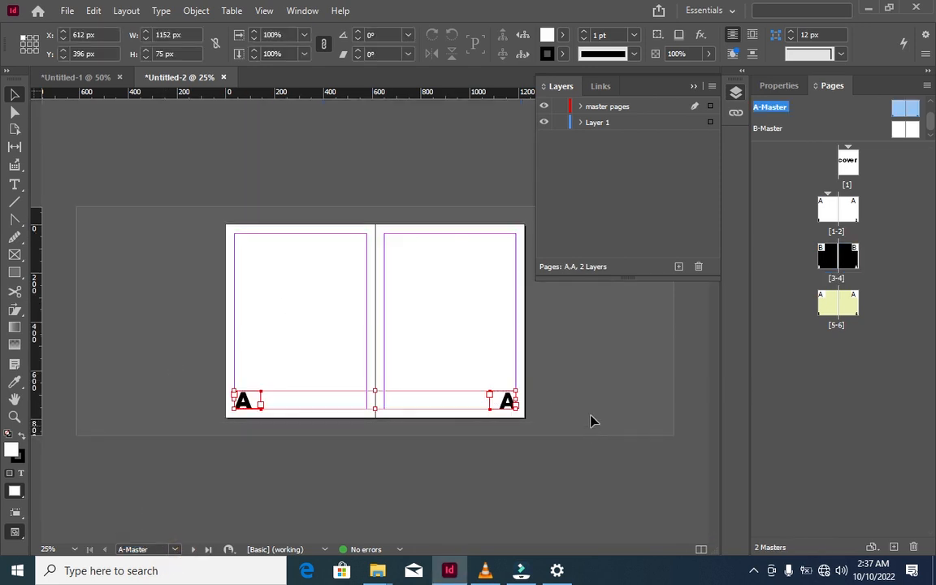
left_click(562, 34)
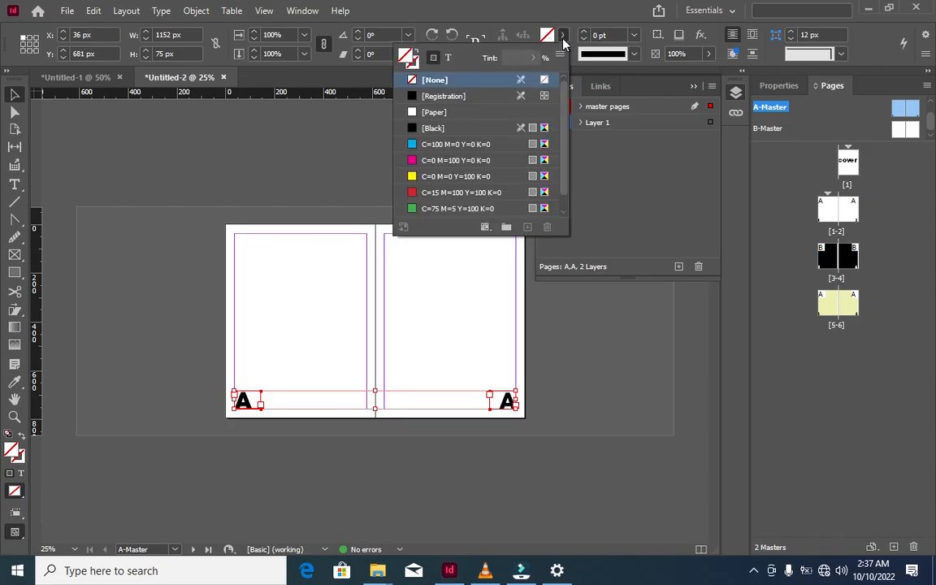
left_click(422, 113)
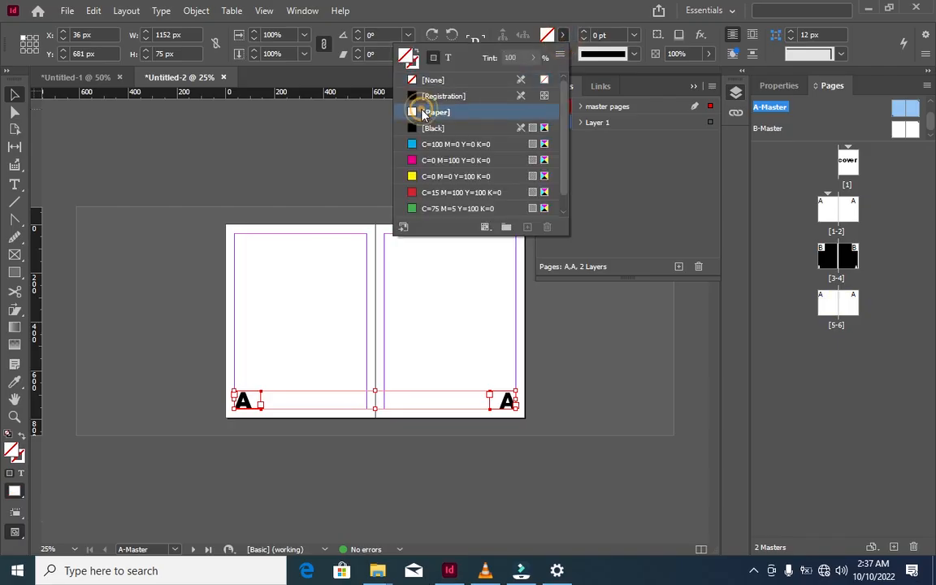
left_click(431, 80)
left_click(238, 182)
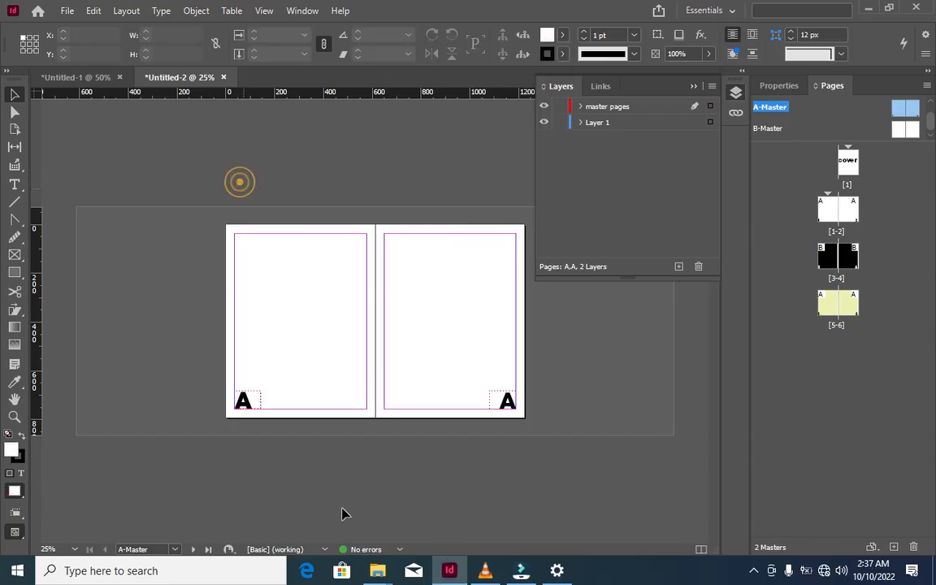
Step: Set the text fill of A-Master's left page-number marker to the red swatch C=15 M=100 Y=100 K=0
left_click(16, 186)
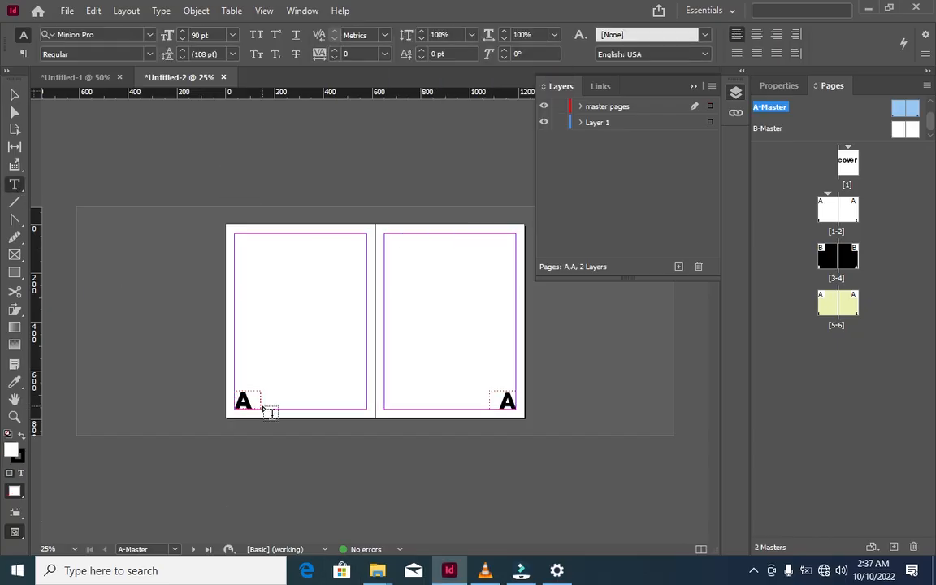
left_click_drag(251, 399, 175, 400)
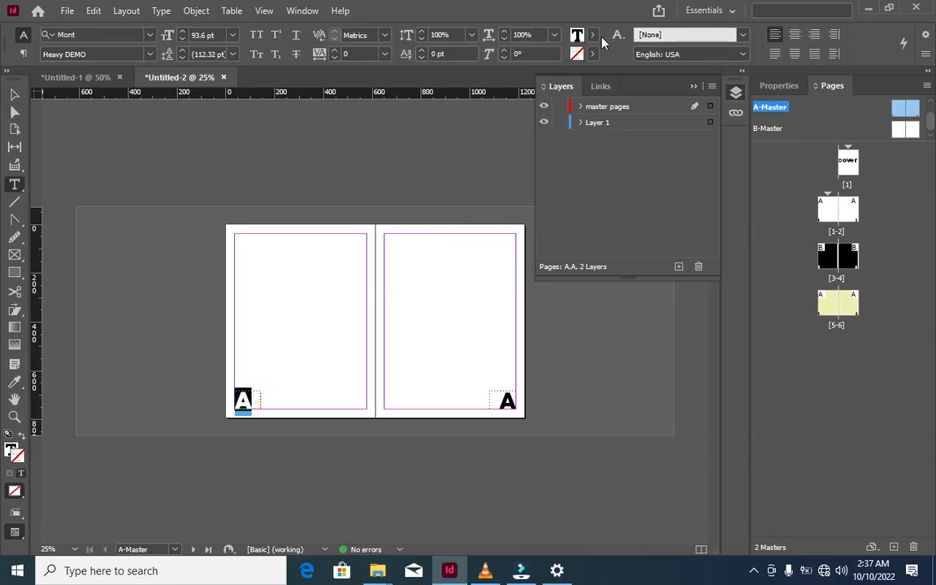
left_click(594, 36)
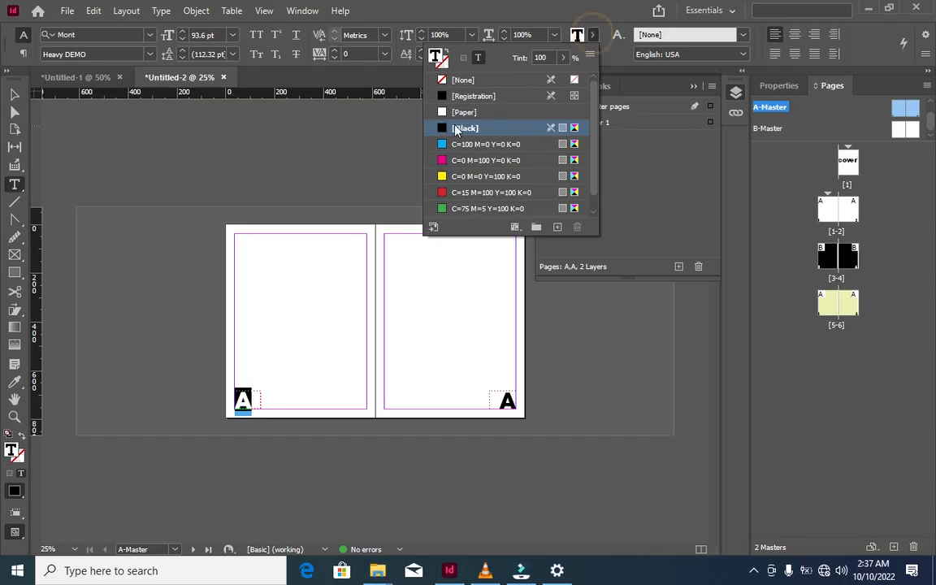
left_click(454, 193)
left_click(454, 193)
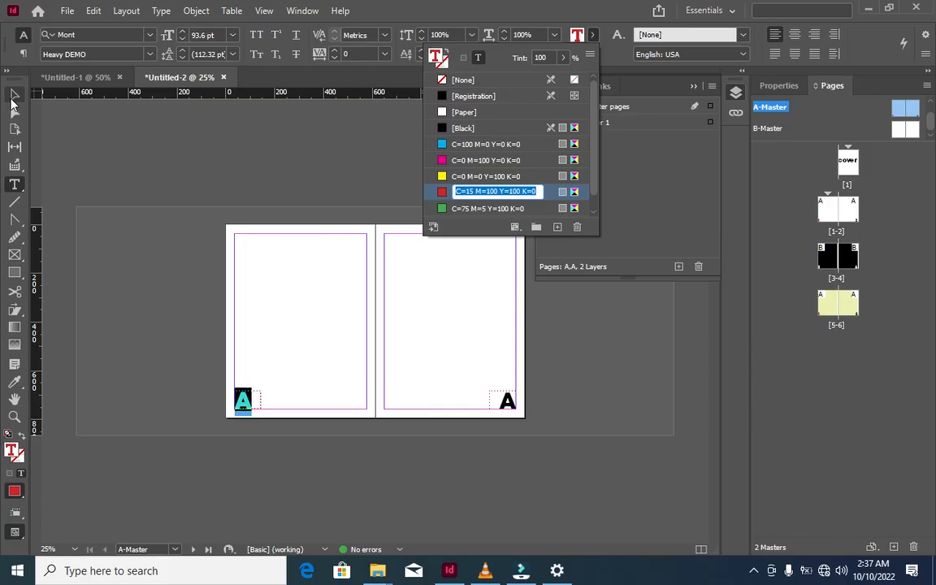
left_click(14, 94)
left_click(196, 109)
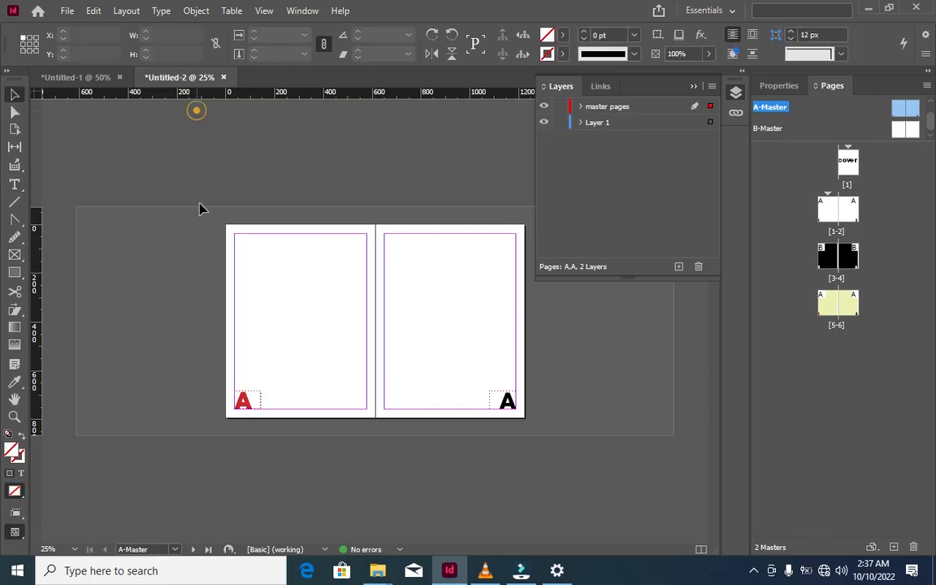
Step: Go to page 1 of the 1-2 spread and examine the page-number colours across all the numbered spreads
left_click(174, 549)
left_click(170, 437)
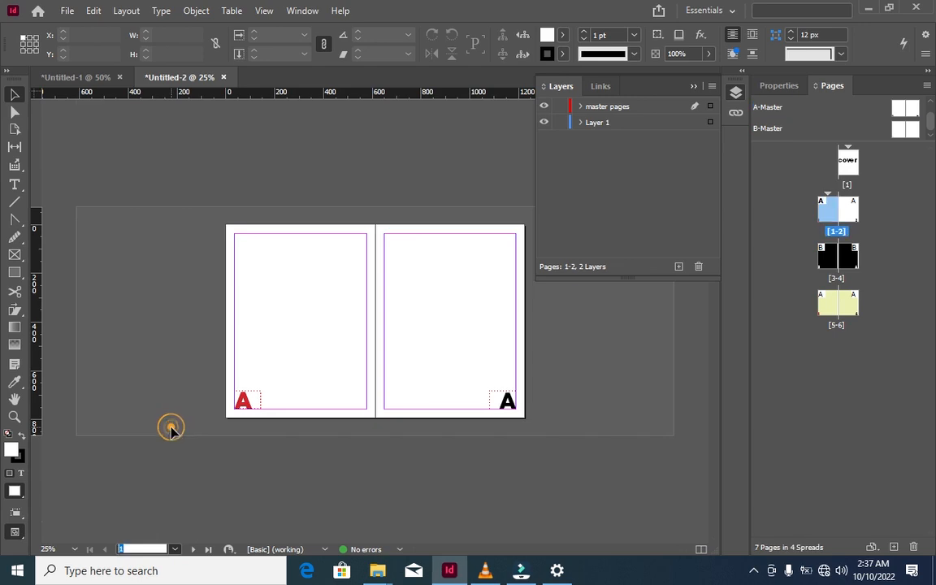
left_click(278, 392)
scroll(434, 467, "down", 2)
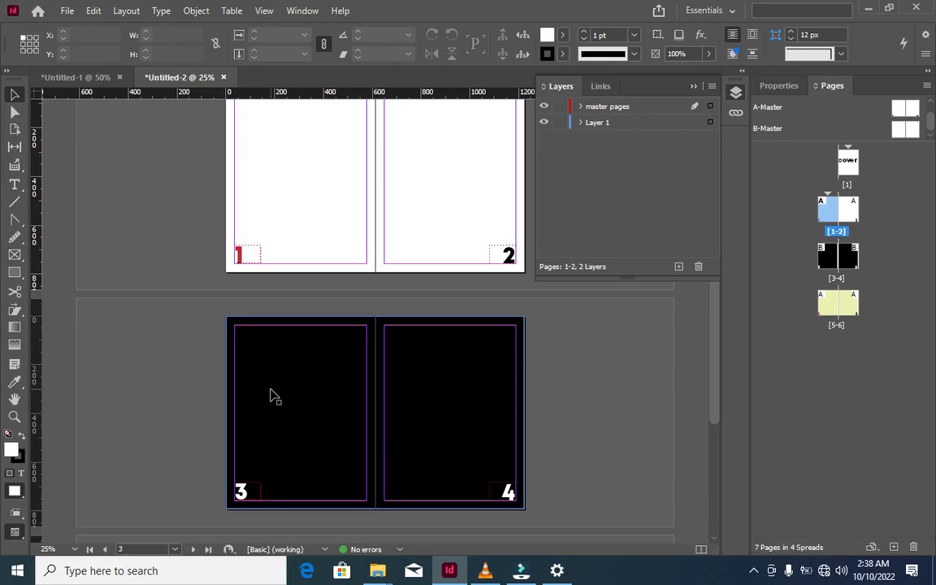
scroll(170, 373, "down", 2)
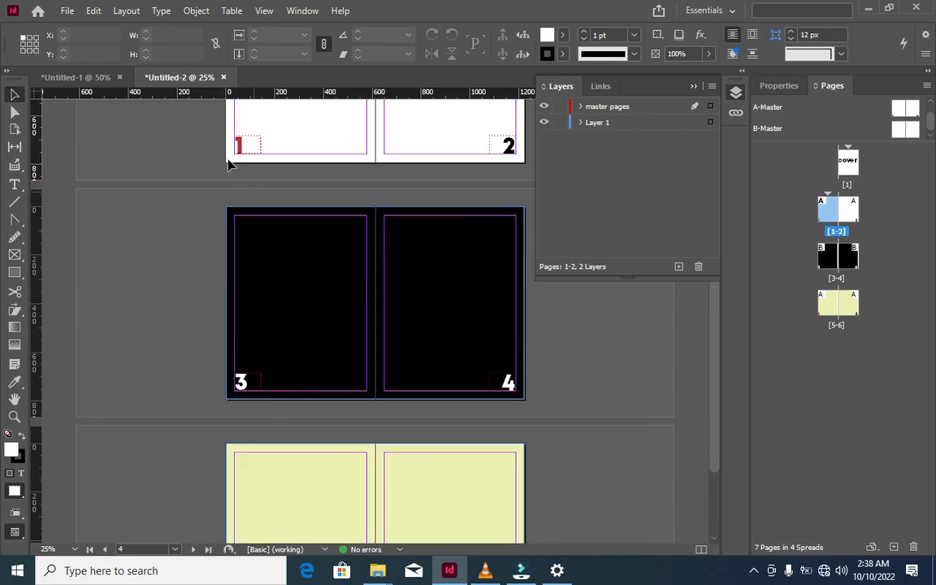
scroll(215, 283, "down", 1)
scroll(215, 282, "down", 3)
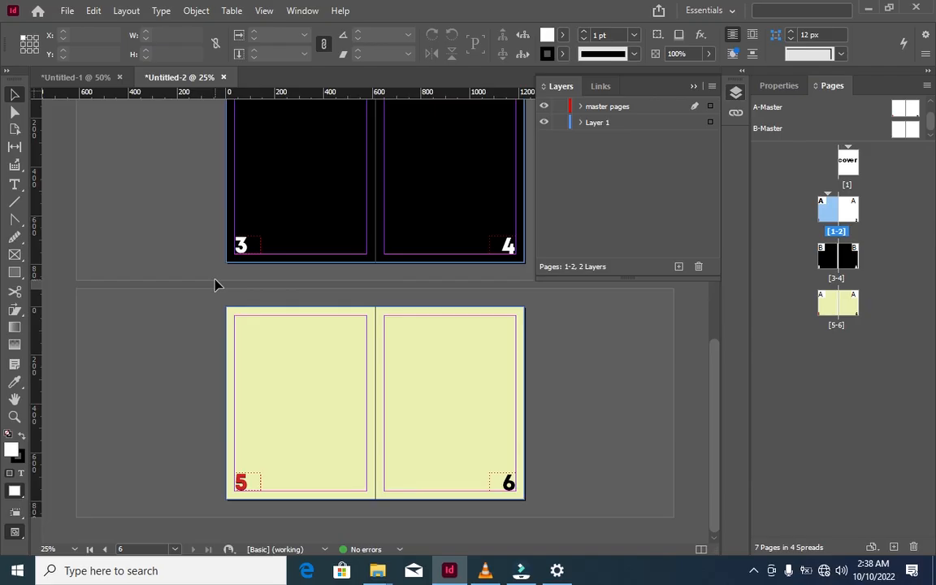
scroll(215, 283, "up", 7)
scroll(215, 284, "down", 7)
scroll(216, 288, "up", 3)
scroll(217, 294, "up", 1)
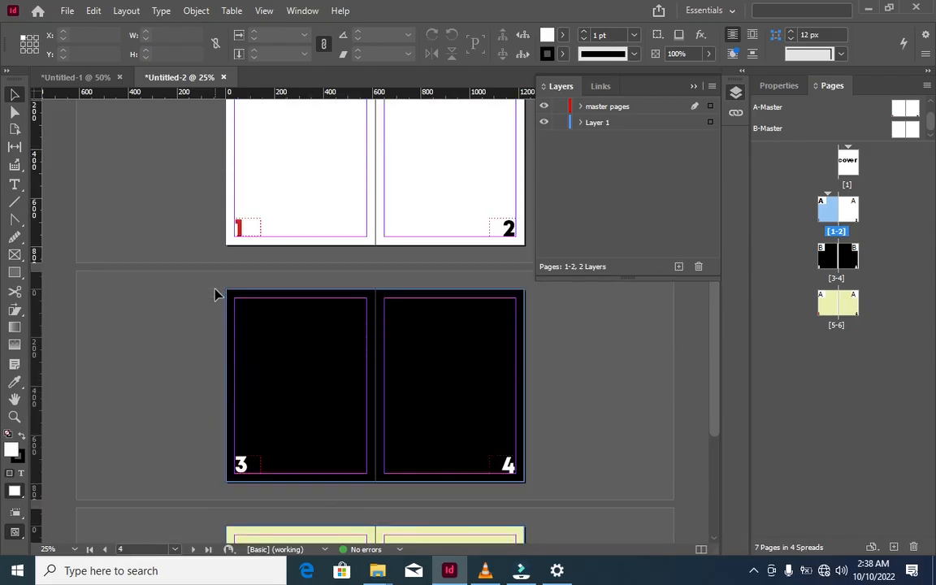
Step: Lock the "master pages" layer that holds the page numbers
scroll(216, 294, "up", 1)
scroll(216, 294, "down", 1)
scroll(216, 294, "down", 3)
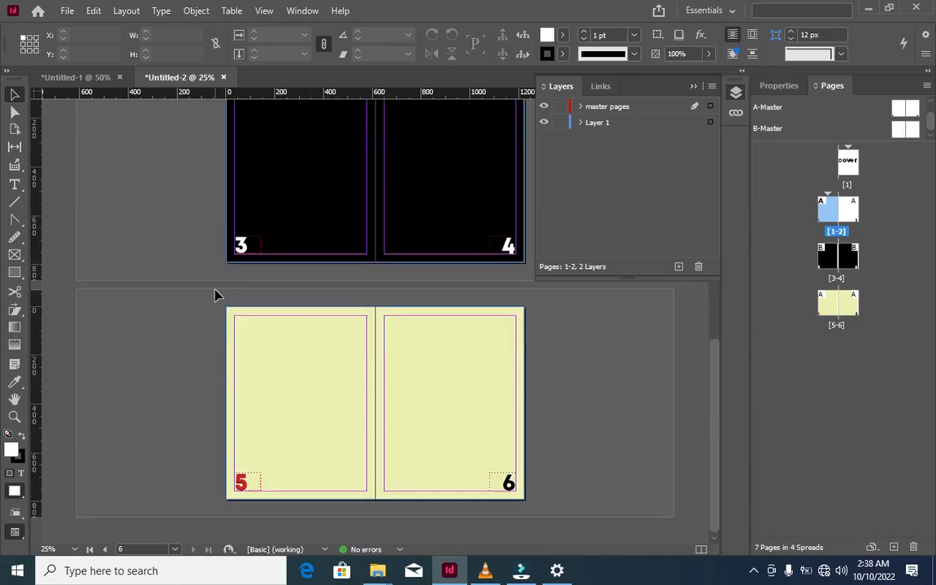
scroll(216, 294, "up", 2)
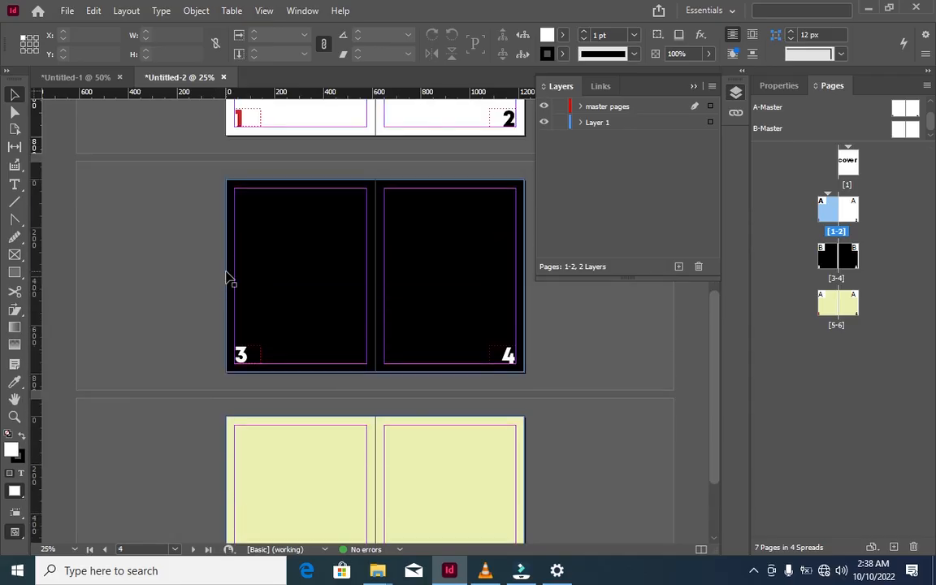
scroll(227, 277, "up", 1)
scroll(212, 276, "down", 2)
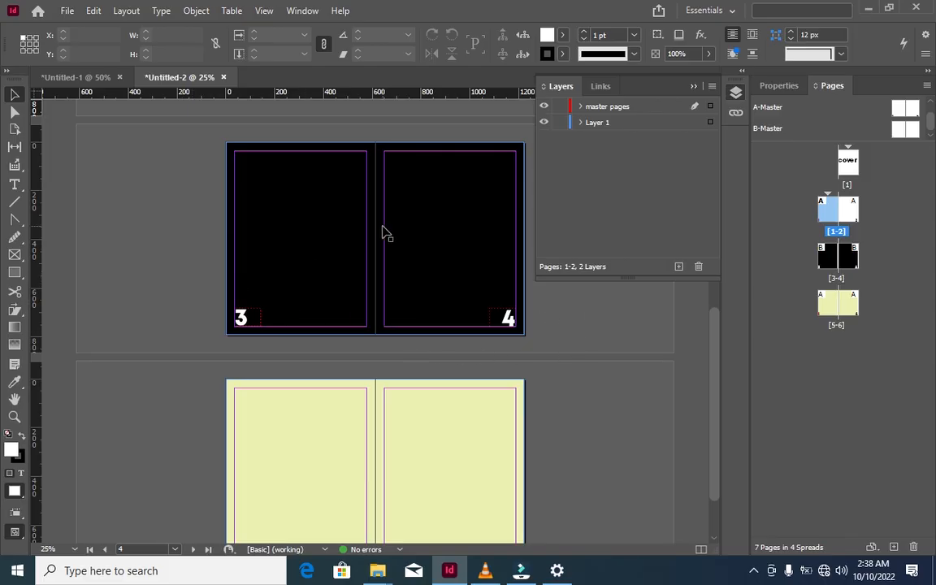
left_click(558, 106)
Step: Review the page numbers and their colours on the 1-2, 3-4 and 5-6 spreads
scroll(274, 289, "up", 6)
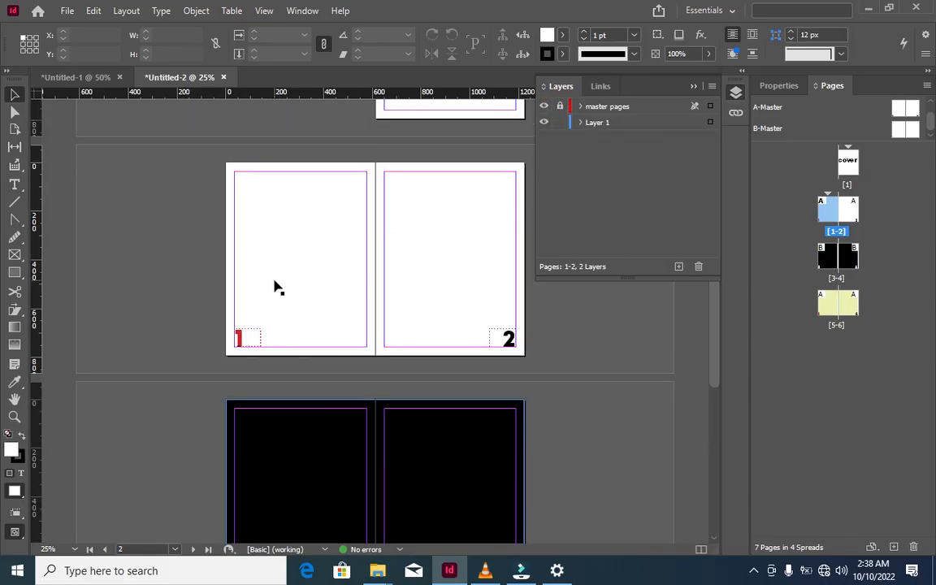
scroll(274, 284, "down", 3)
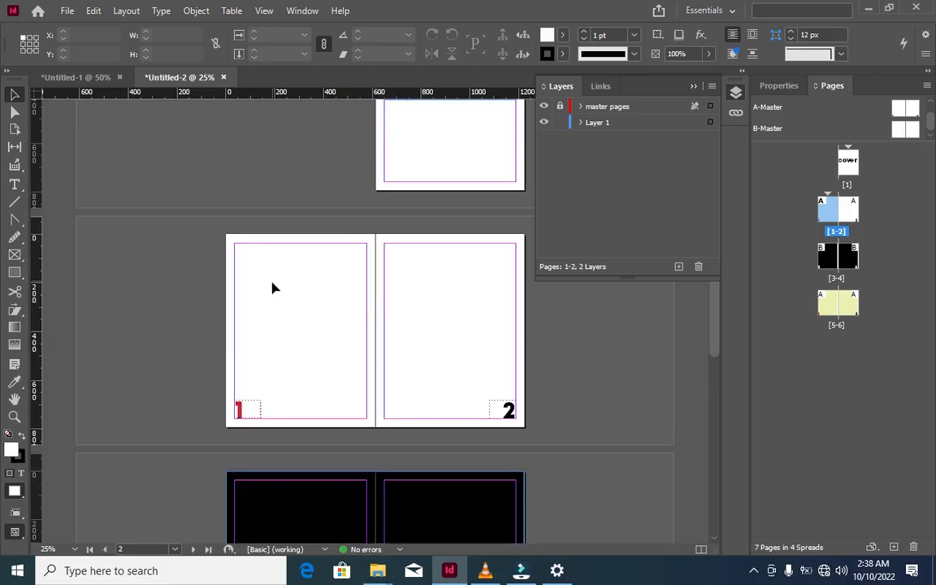
scroll(274, 288, "down", 6)
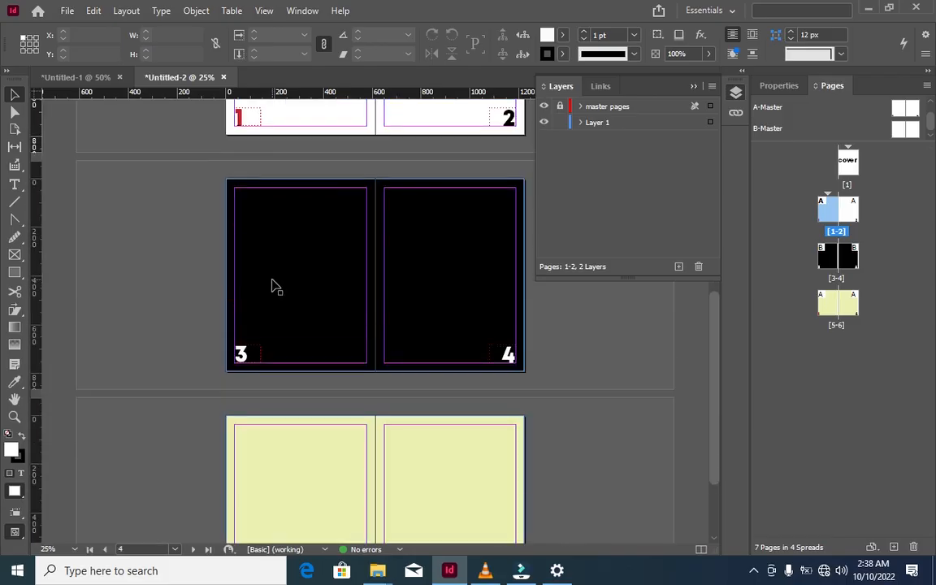
scroll(274, 286, "down", 2)
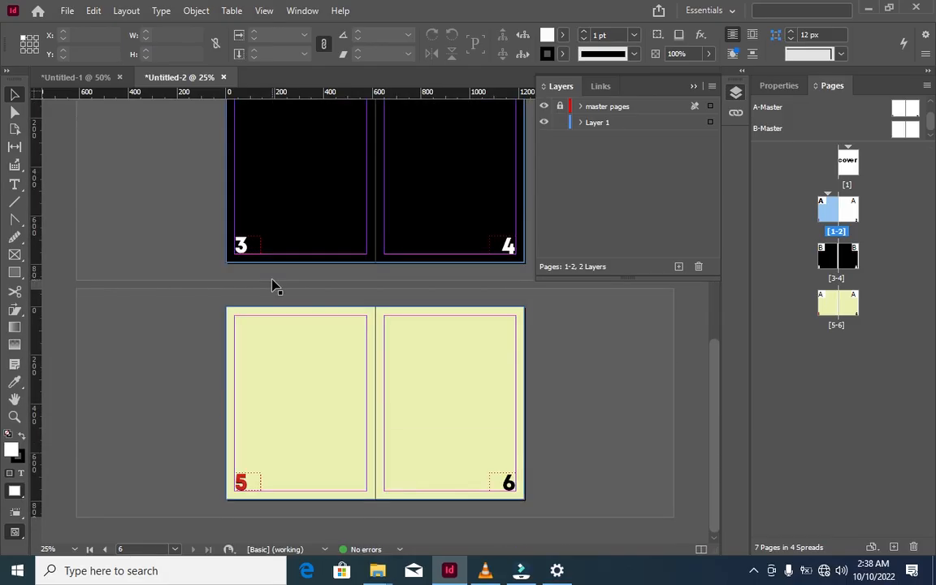
scroll(274, 286, "up", 6)
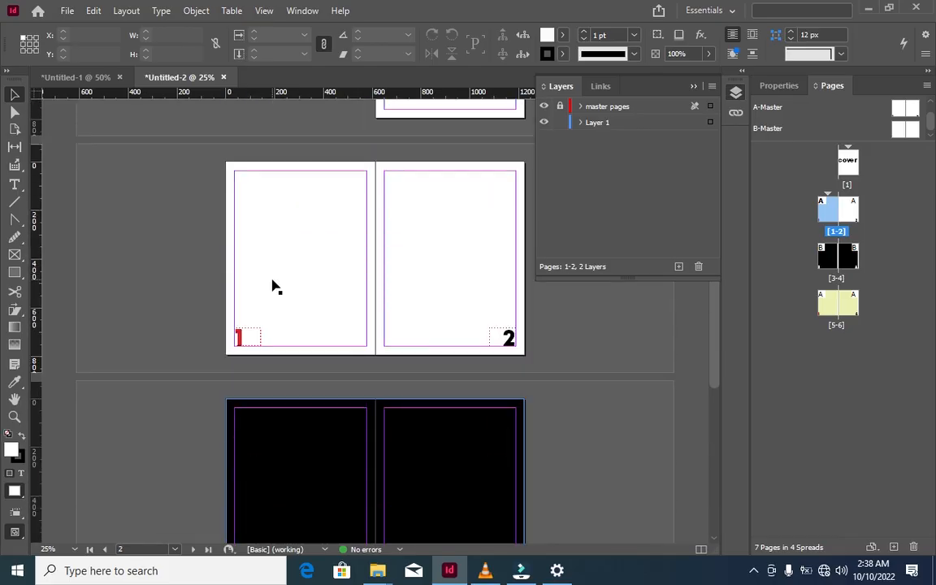
scroll(274, 286, "down", 1)
scroll(268, 460, "down", 1)
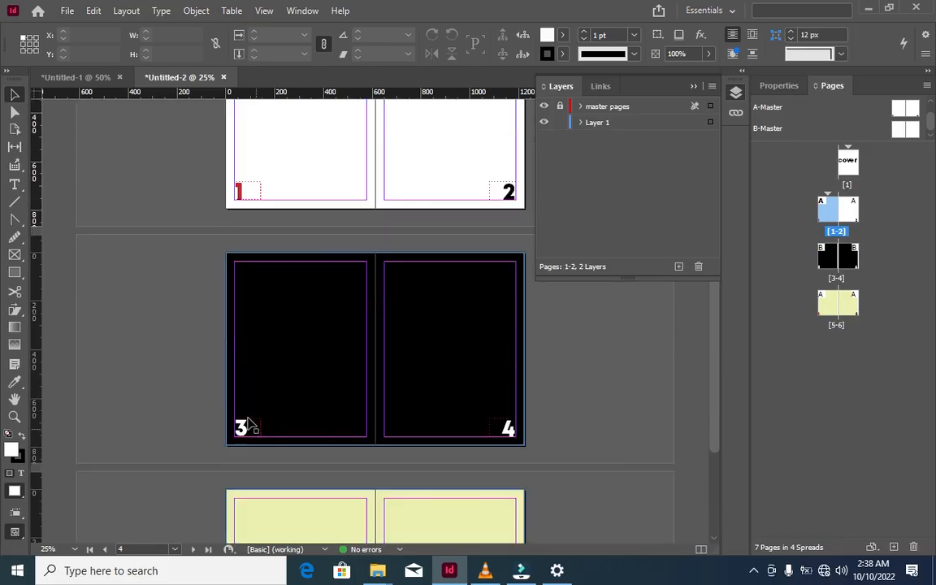